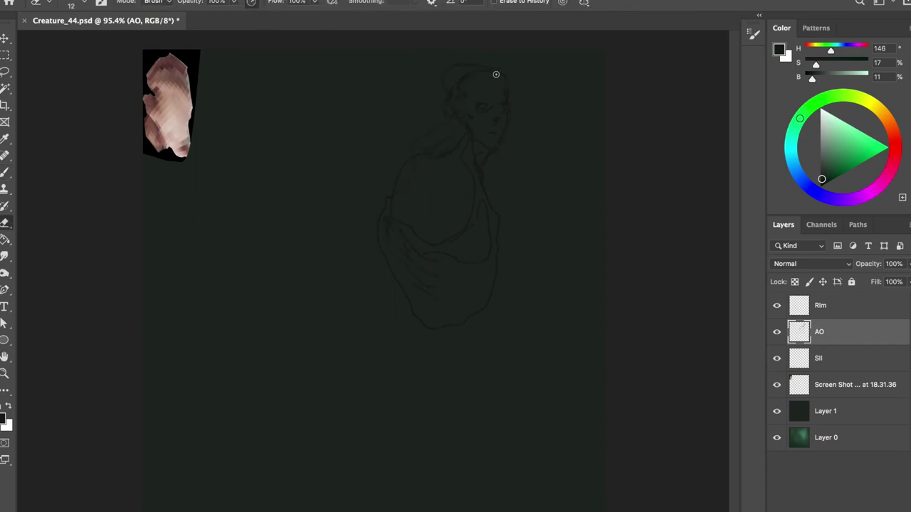
- Sketch the creature's hips and long tail on AO, then shift the whole figure left
key("l")
key("b")
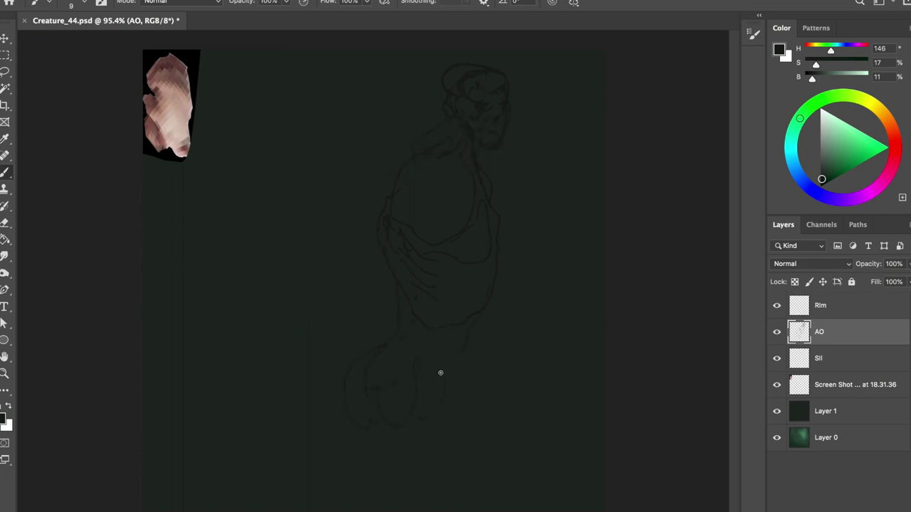
key("e")
key("b")
left_click_drag(470, 198, 407, 183)
- Delete the old head, redraw it larger, check it mirrored, and save
key("l")
left_click_drag(467, 91, 447, 106)
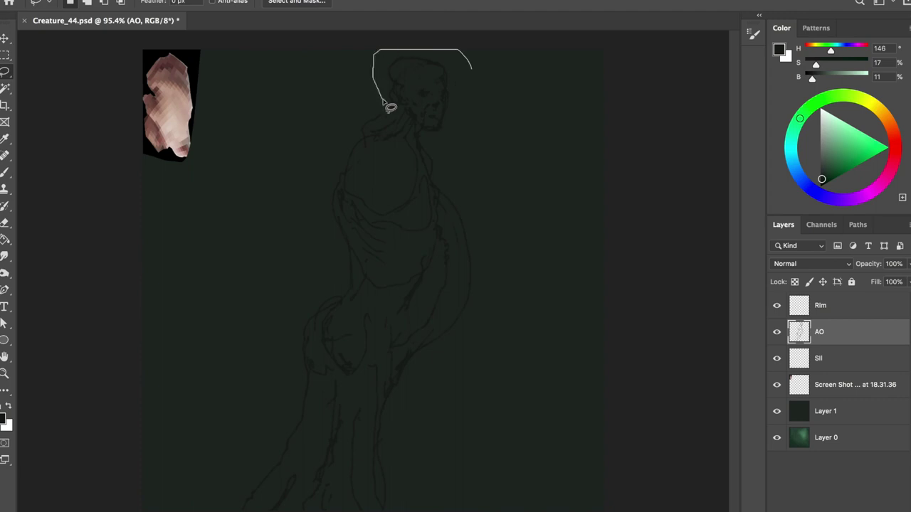
key("Delete")
key("ctrl+d")
key("b")
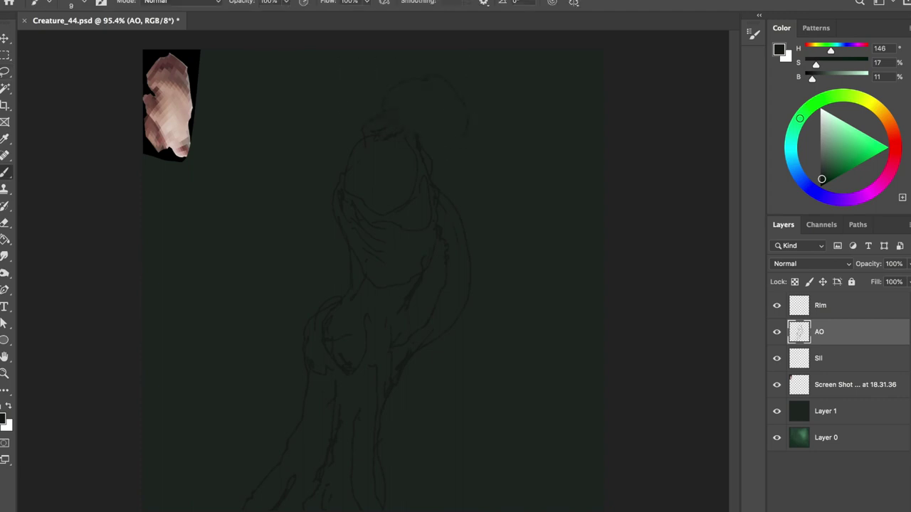
key("h")
key("h")
key("e")
key("b")
key("ctrl+s")
- Tilt the redrawn head about -16° and move it left over the torso, then save
key("l")
left_click_drag(489, 88, 398, 278)
key("ctrl+t")
left_click_drag(535, 107, 486, 80)
left_click_drag(460, 120, 396, 116)
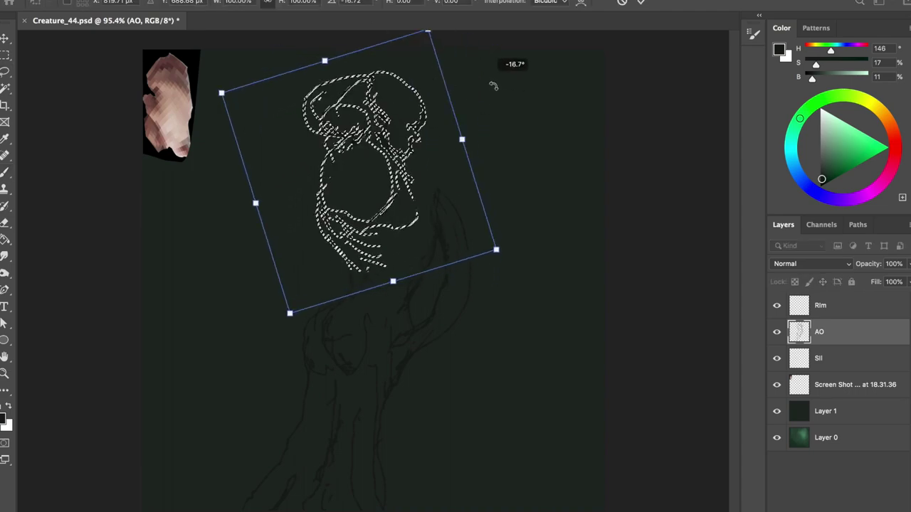
key("Return")
key("ctrl+d")
key("b")
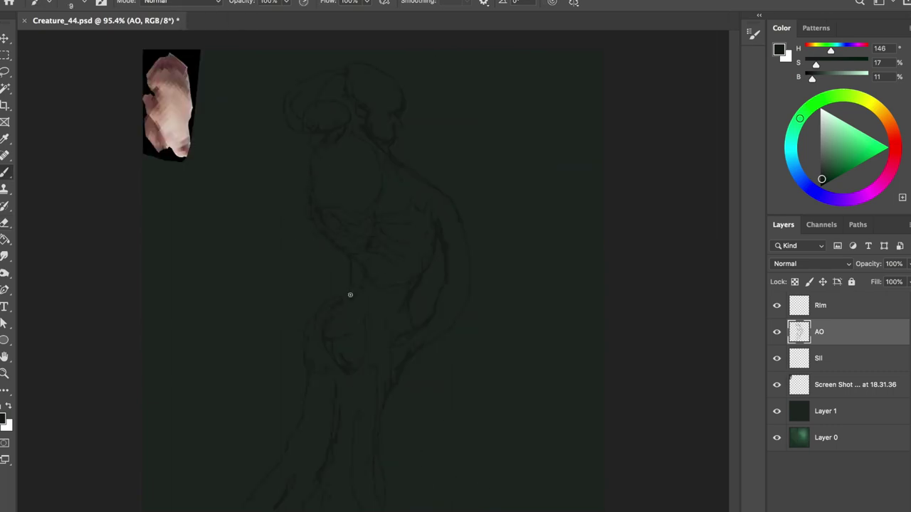
key("ctrl+s")
- Refine the chest lines, save, and view the canvas mirrored to check them
left_click_drag(412, 154, 437, 167)
key("ctrl+s")
key("e")
key("b")
key("ctrl+shift+h")
key("t")
left_click(467, 354)
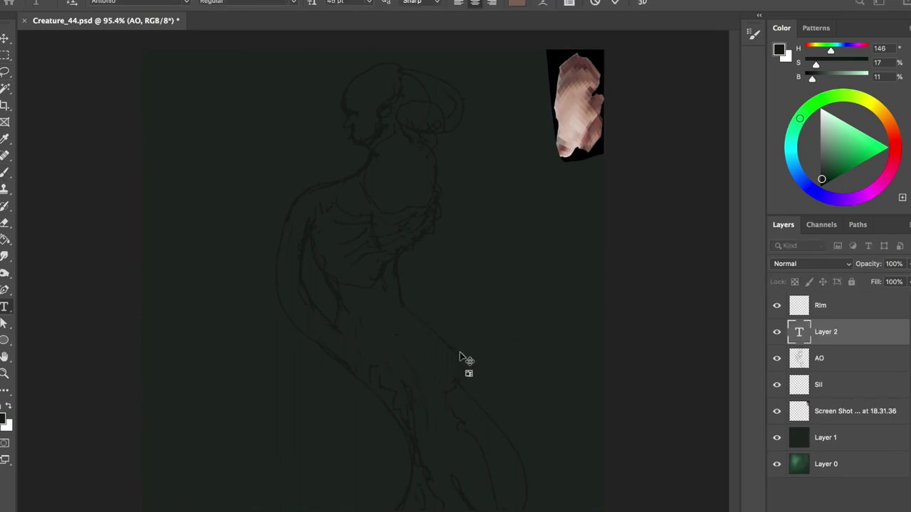
key("Escape")
- Free-transform a lassoed section of the rib lines, flip the view back and save
key("l")
left_click_drag(427, 317, 484, 350)
key("ctrl+t")
key("Return")
key("b")
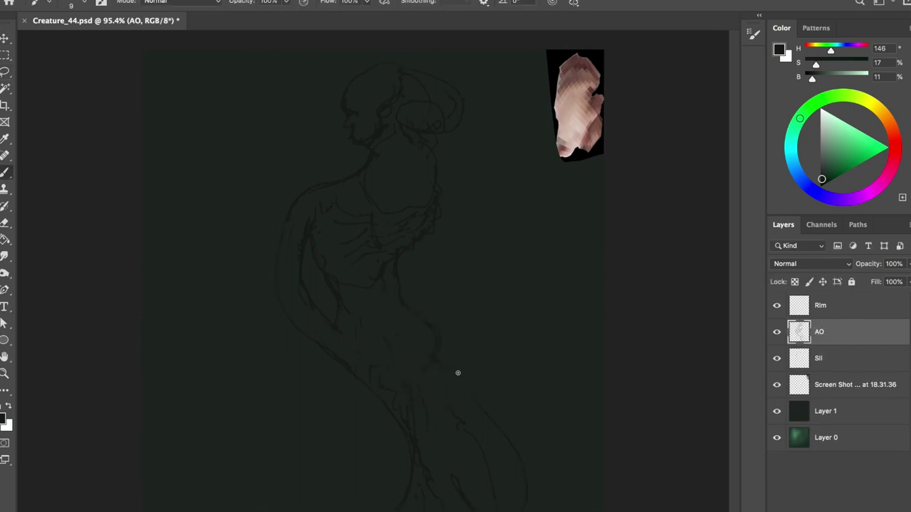
key("ctrl+shift+h")
key("ctrl+s")
- Add faint rib lines, erase stray marks, check mirrored and save Creature_44.psd
left_click_drag(338, 161, 365, 190)
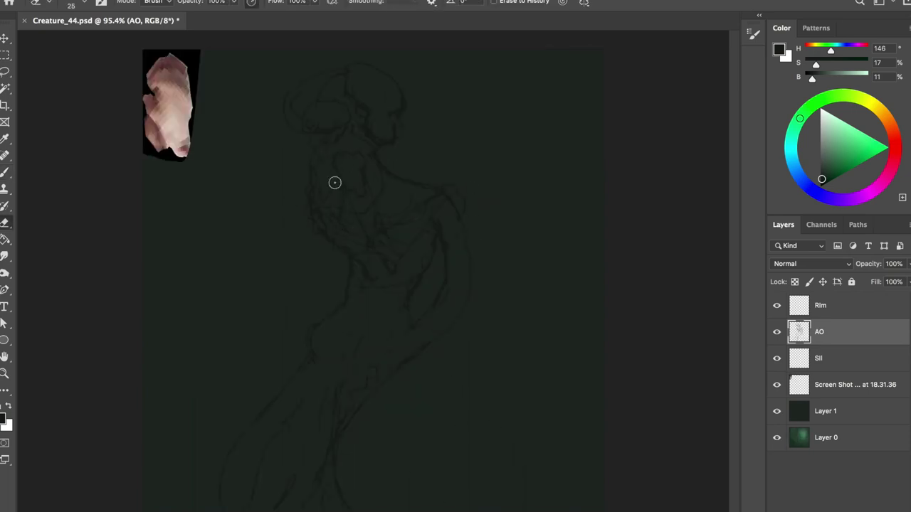
key("e")
key("ctrl+shift+h")
key("ctrl+shift+h")
key("ctrl+shift+h")
key("ctrl+shift+h")
key("ctrl+s")
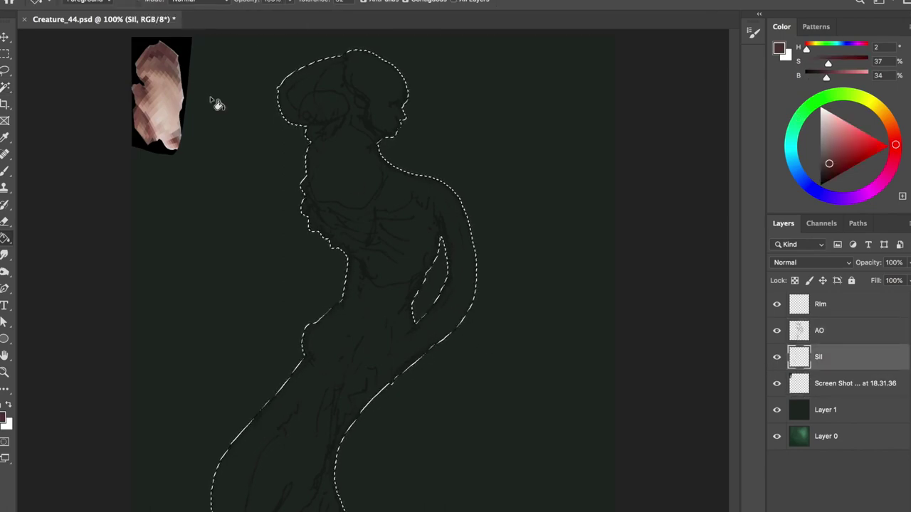
- Fill the silhouette with an eyedropped skin tone and trim the fill to a contracted edge
left_click(356, 174)
key("ctrl+z")
key("ctrl+shift+z")
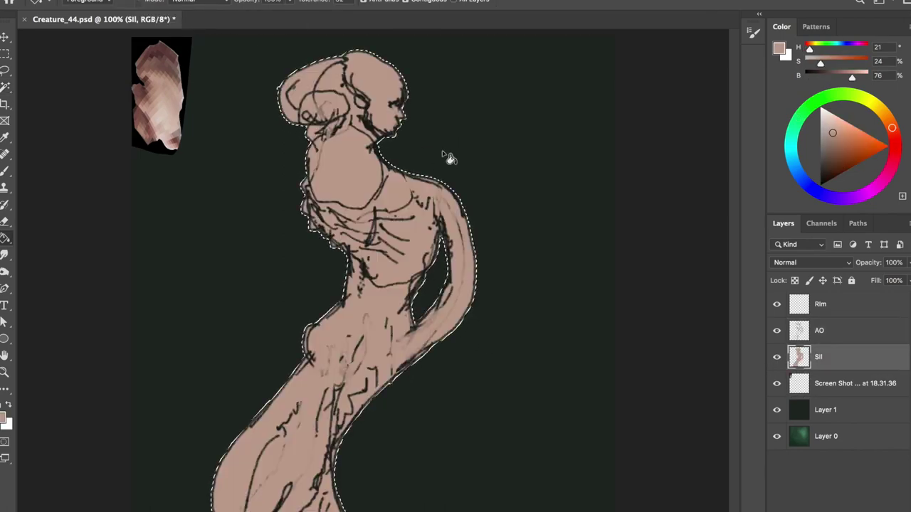
left_click(451, 178)
left_click(451, 189)
key("ctrl+shift+i")
key("Delete")
key("ctrl+d")
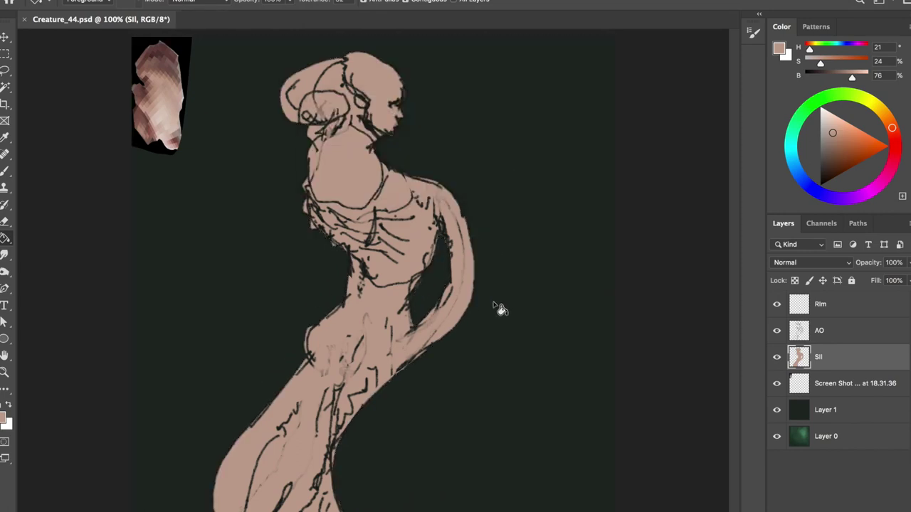
- Add a new layer named Shad above the AO layer
left_click(800, 333)
key("ctrl+shift+n")
type("Shad")
key("Return")
- Pick the dark green, merge an AO copy into Shad, and clip Shad and AO to Sil
key("b")
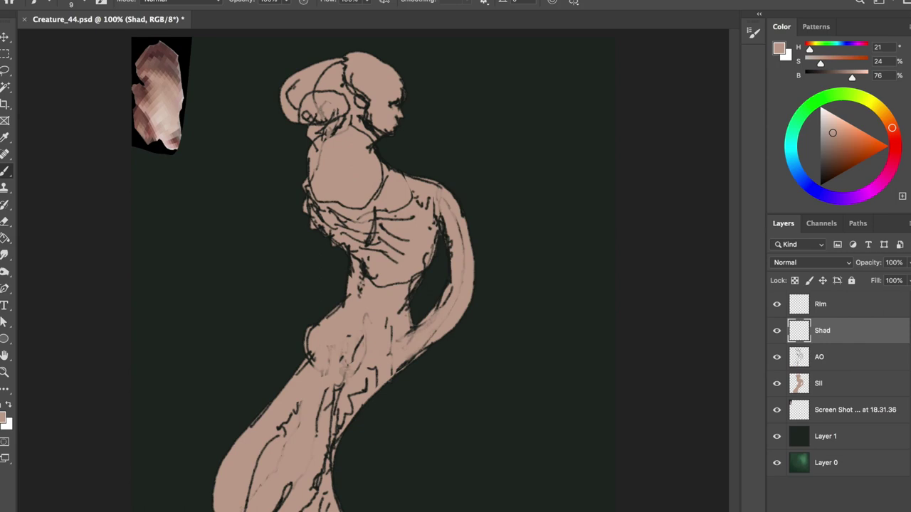
left_click(375, 121, "alt")
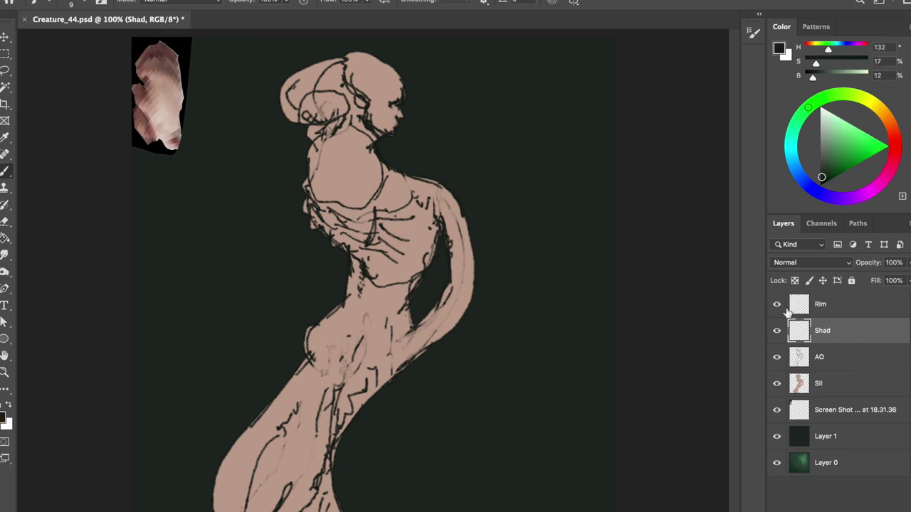
left_click_drag(800, 356, 800, 327)
key("ctrl+e")
key("ctrl+alt+g")
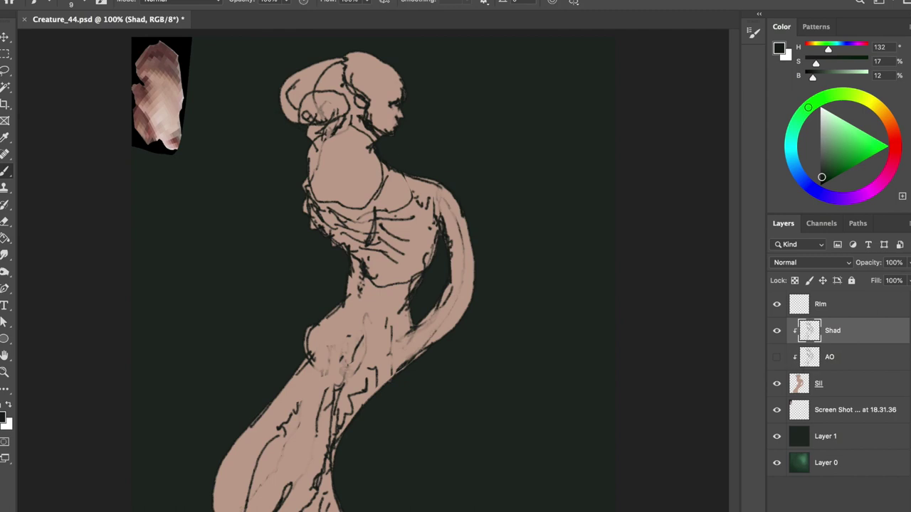
- Paint dark shadow under the chin and along the neck and shoulder
left_click_drag(376, 139, 363, 125)
key("e")
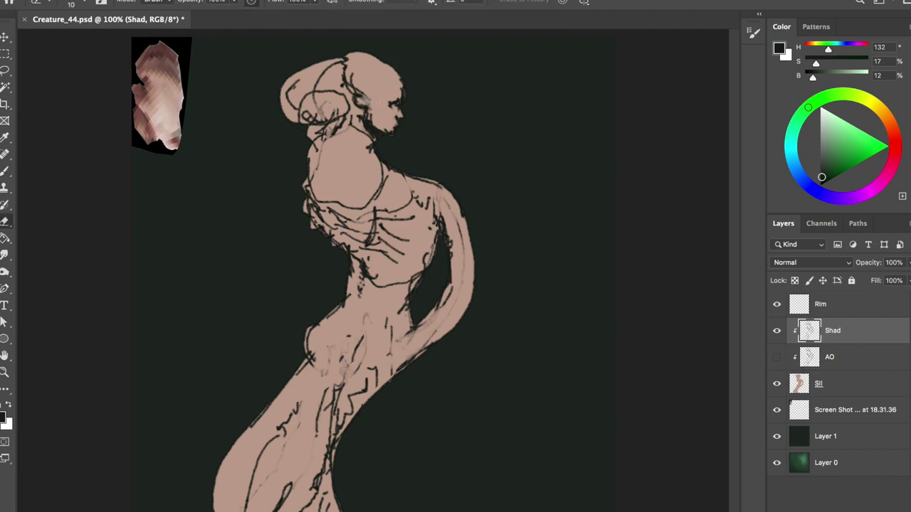
key("b")
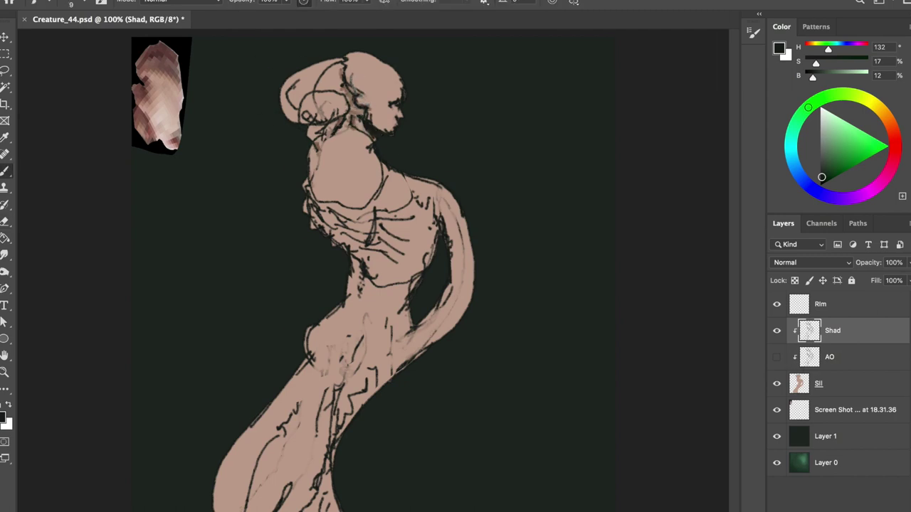
mouse_move(304, 175)
left_mouse_down()
mouse_move(381, 192)
mouse_move(359, 107)
left_mouse_up()
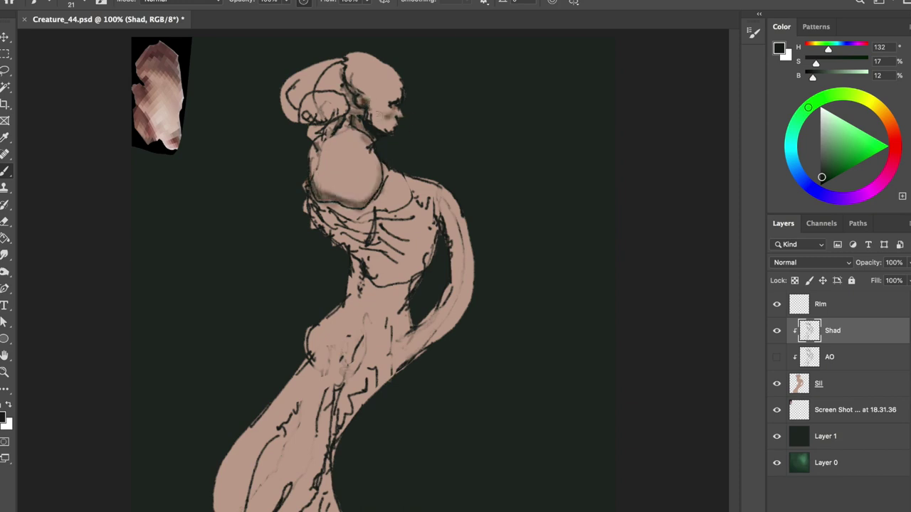
key("e")
key("b")
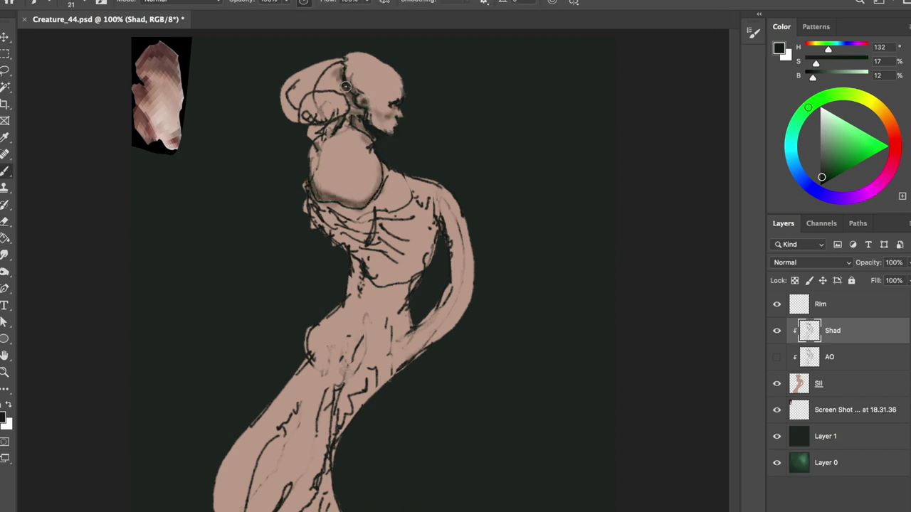
- Shade beneath the chest, across the ribcage and torso side, and along the back contour
left_click_drag(306, 186, 363, 223)
mouse_move(304, 205)
left_mouse_down()
mouse_move(356, 228)
mouse_move(347, 248)
mouse_move(324, 213)
mouse_move(367, 242)
left_mouse_up()
mouse_move(377, 206)
left_mouse_down()
mouse_move(420, 242)
mouse_move(356, 270)
mouse_move(416, 282)
mouse_move(420, 274)
left_mouse_up()
left_click_drag(360, 249, 347, 299)
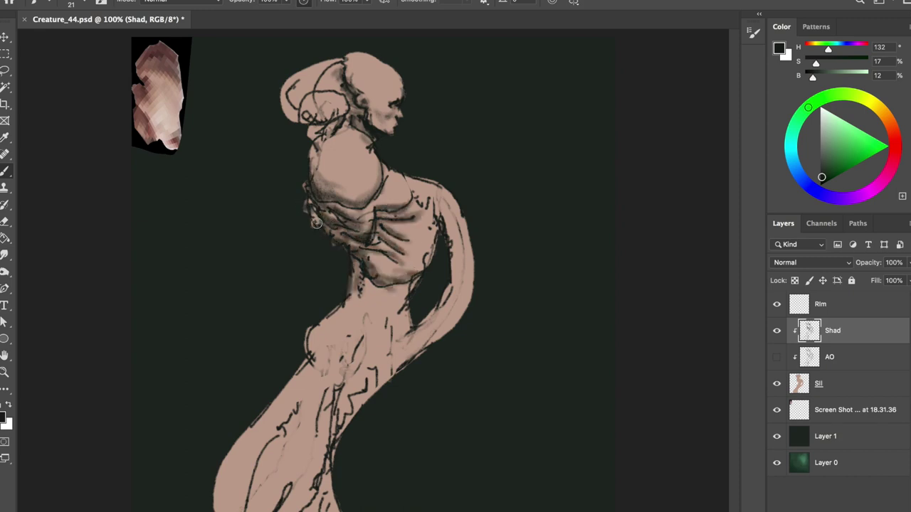
left_click_drag(419, 198, 452, 285)
mouse_move(448, 242)
left_mouse_down()
mouse_move(431, 349)
mouse_move(476, 221)
mouse_move(450, 194)
left_mouse_up()
- Lighten the shoulder and upper back shading, then shade under the ribcage, hip and lower back
key("e")
left_click_drag(404, 176, 456, 204)
mouse_move(389, 168)
left_mouse_down()
mouse_move(441, 188)
mouse_move(462, 239)
left_mouse_up()
key("b")
mouse_move(418, 276)
left_mouse_down()
mouse_move(398, 306)
mouse_move(419, 324)
left_mouse_up()
mouse_move(328, 328)
left_mouse_down()
mouse_move(313, 372)
mouse_move(350, 356)
left_mouse_up()
left_click_drag(459, 317, 374, 392)
mouse_move(352, 430)
left_mouse_down()
mouse_move(427, 342)
mouse_move(330, 509)
left_mouse_up()
- Shade the thigh with a larger brush, lighten its lines, and save
key("bracketright")
left_click_drag(235, 438, 221, 509)
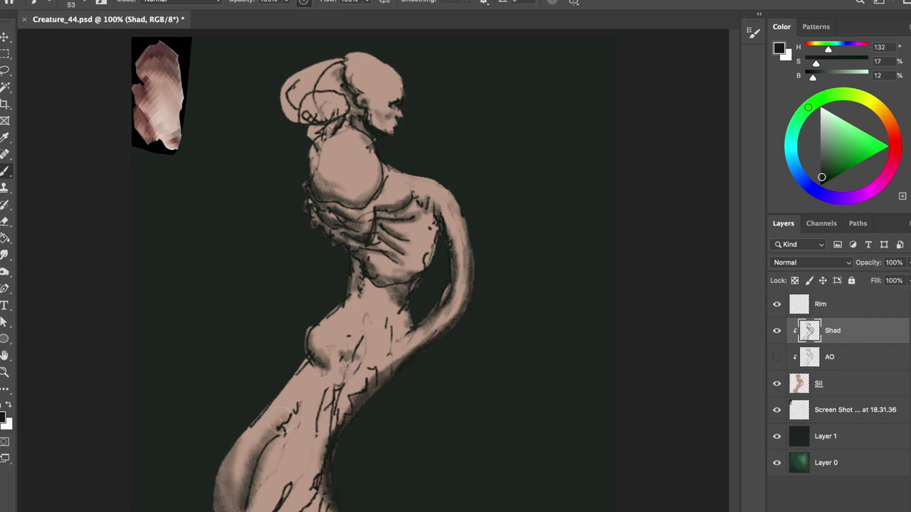
key("bracketright")
left_click_drag(285, 420, 278, 498)
left_click_drag(313, 406, 317, 508)
key("e")
mouse_move(334, 376)
left_mouse_down()
mouse_move(320, 431)
mouse_move(342, 427)
left_mouse_up()
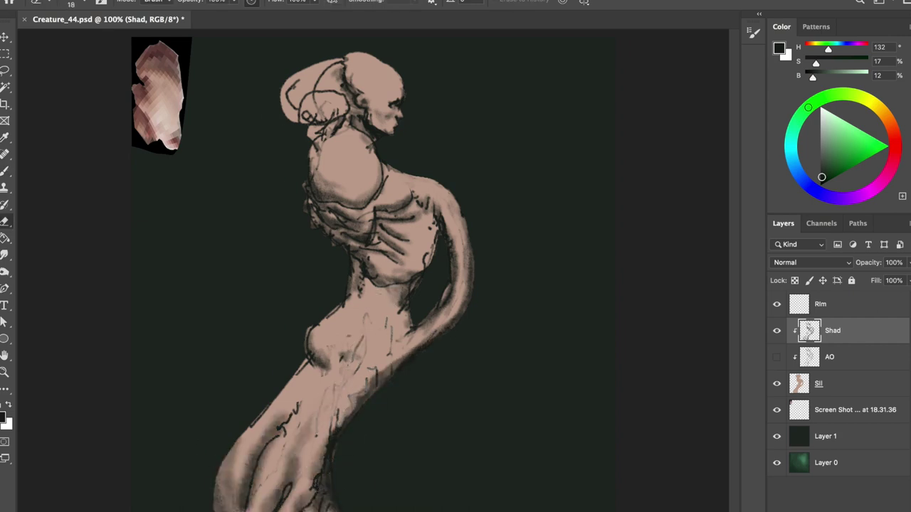
key("ctrl+s")
- Rework the shadow under the chest ball and the left chest edge
key("b")
left_click_drag(334, 211, 384, 205)
key("e")
mouse_move(313, 221)
left_mouse_down()
mouse_move(308, 185)
mouse_move(385, 171)
left_mouse_up()
key("b")
left_click_drag(345, 201, 376, 171)
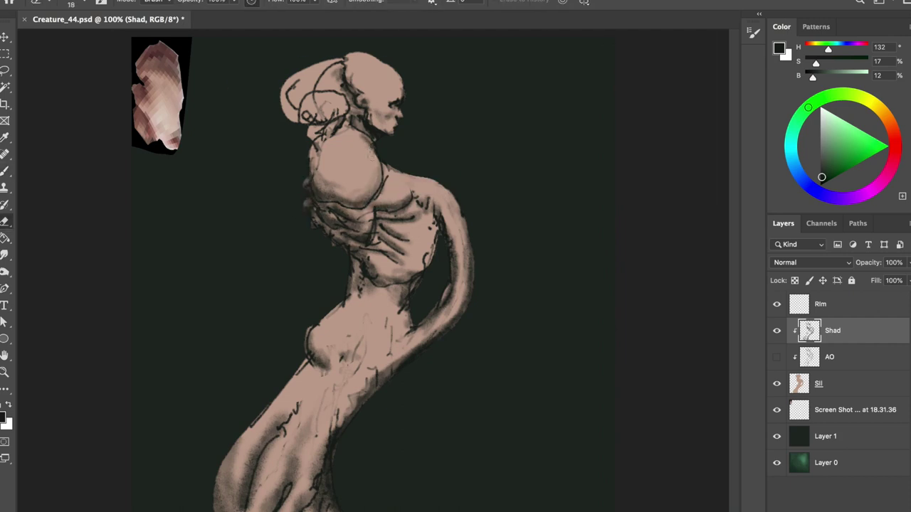
- Touch up the chest shading, alternating between Brush and Eraser
key("b")
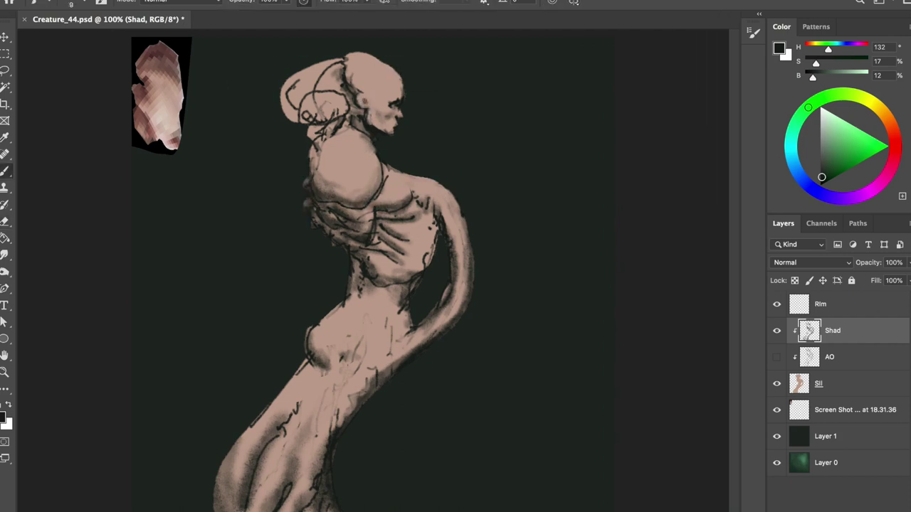
key("e")
key("b")
key("e")
key("b")
key("e")
key("b")
key("e")
key("b")
key("e")
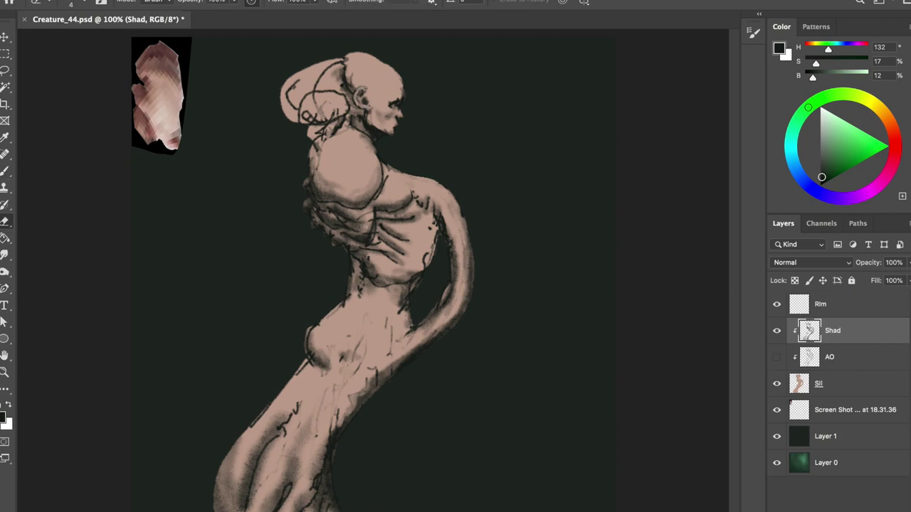
- Check the shading mirrored and lasso the face for shading
key("b")
key("e")
key("ctrl+shift+h")
key("l")
left_click_drag(369, 112, 391, 86)
- Mirror the canvas and erase the faint sketch lines around the waist
key("b")
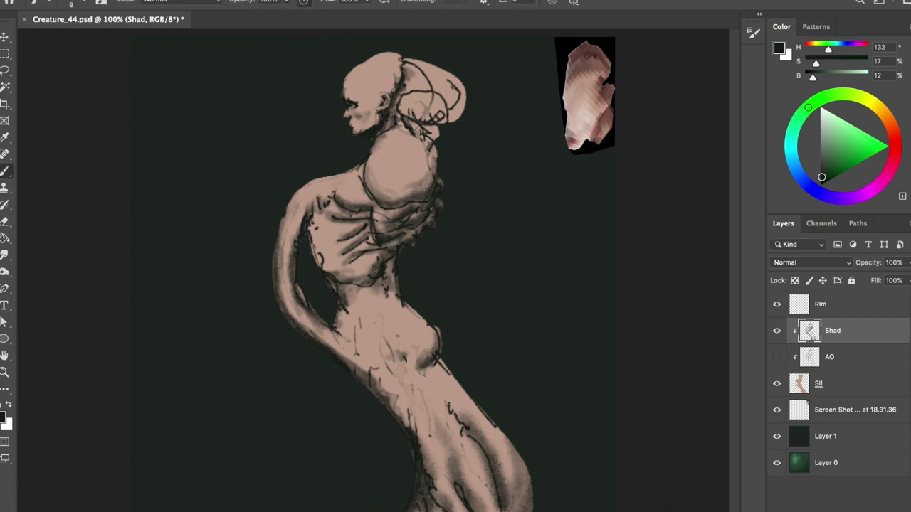
key("ctrl+shift+h")
key("e")
left_click_drag(416, 313, 392, 330)
left_click_drag(349, 352, 310, 327)
key("b")
key("e")
left_click_drag(300, 402, 246, 499)
- Paint small dark strokes on the lower body and waist, then erase the waist strokes
key("b")
left_click_drag(313, 484, 302, 509)
left_click_drag(349, 402, 324, 456)
left_click_drag(419, 342, 356, 405)
key("e")
left_click_drag(390, 359, 370, 381)
left_click_drag(423, 324, 410, 333)
- Hatch dark strokes over the ribs, chest and shoulder, then save
key("b")
mouse_move(362, 249)
left_mouse_down()
mouse_move(412, 265)
mouse_move(371, 269)
left_mouse_up()
key("e")
left_click_drag(395, 228, 344, 221)
key("b")
left_click_drag(310, 158, 306, 131)
key("e")
key("b")
mouse_move(427, 283)
left_mouse_down()
mouse_move(432, 256)
mouse_move(406, 229)
mouse_move(377, 222)
mouse_move(344, 243)
left_mouse_up()
key("ctrl+s")
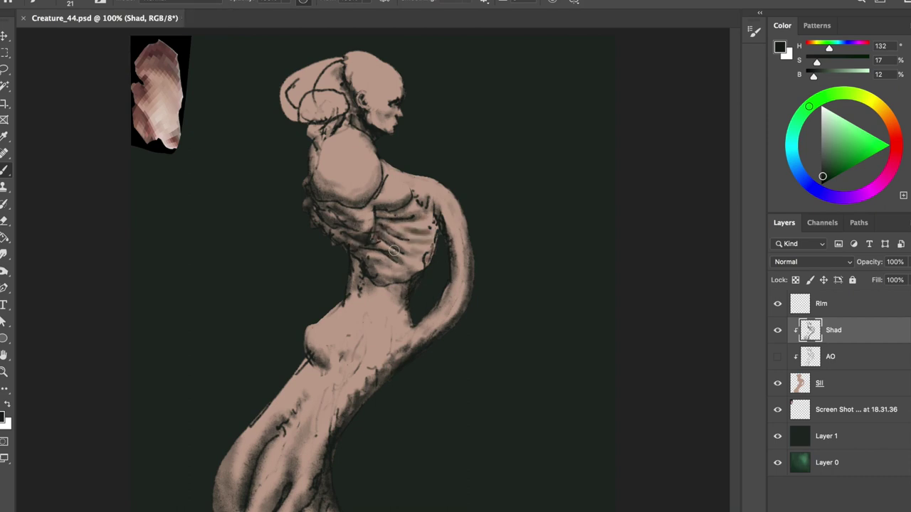
- Lighten the rib hatching, shade the hip and leg, and save
key("e")
key("b")
key("e")
mouse_move(435, 212)
left_mouse_down()
mouse_move(431, 267)
mouse_move(431, 216)
mouse_move(363, 236)
left_mouse_up()
key("b")
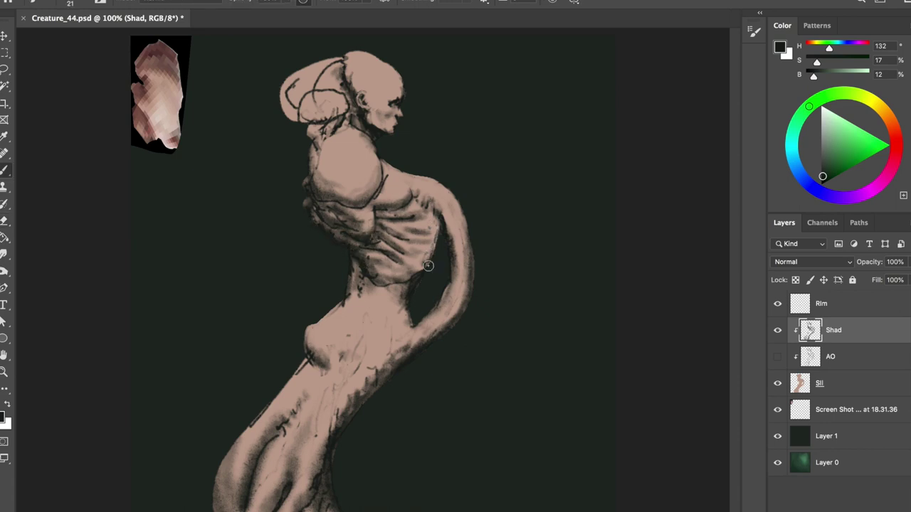
left_click_drag(414, 348, 356, 391)
key("e")
key("b")
key("e")
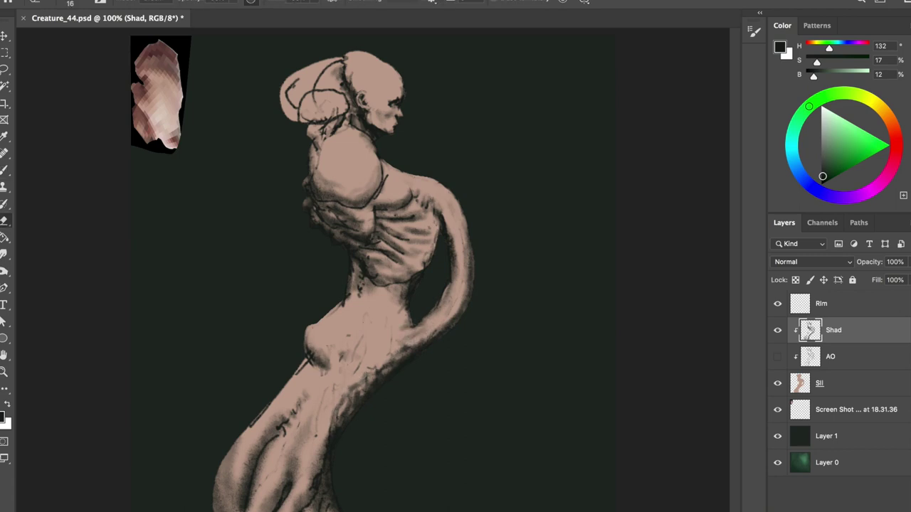
key("ctrl+s")
- Erase the leg's dark edge lines, then reshade the leg edges and back, and save
left_click_drag(327, 360, 249, 426)
key("b")
key("e")
key("b")
left_click_drag(311, 388, 276, 438)
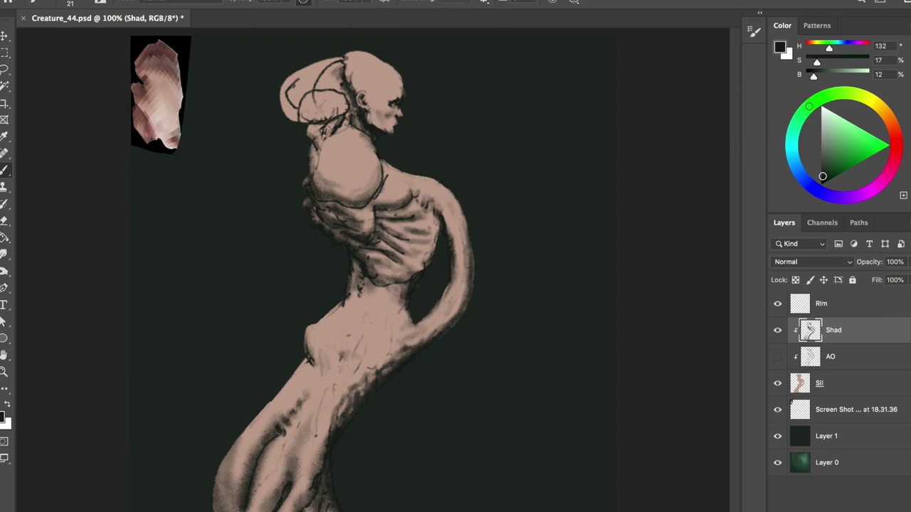
left_click(431, 245)
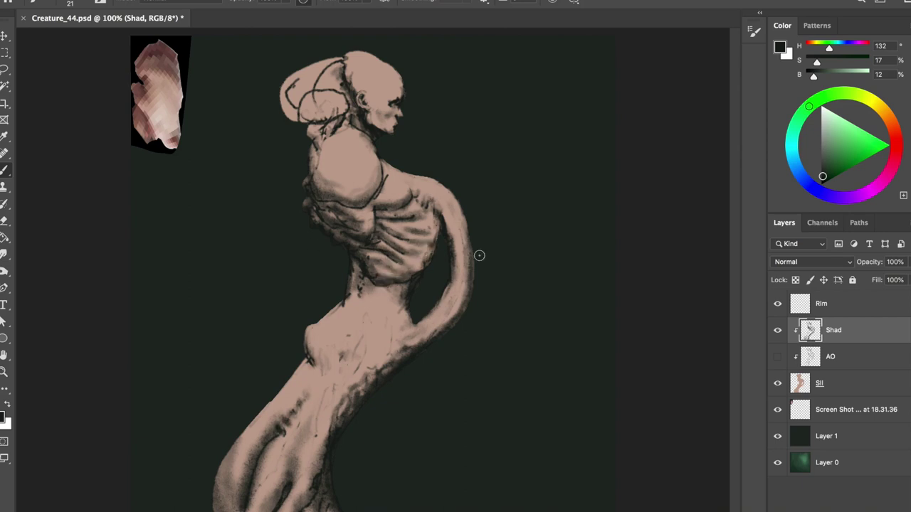
left_click_drag(306, 436, 285, 402)
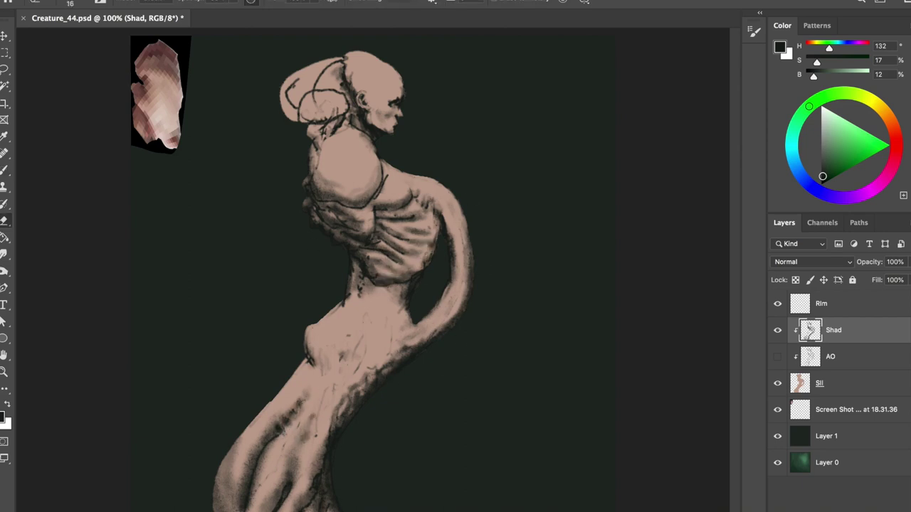
mouse_move(227, 490)
left_mouse_down()
mouse_move(245, 438)
mouse_move(220, 508)
left_mouse_up()
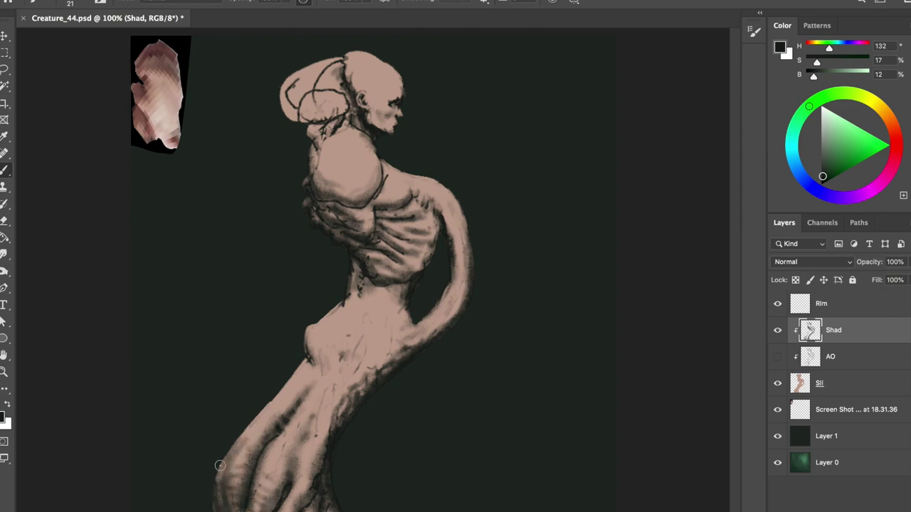
key("e")
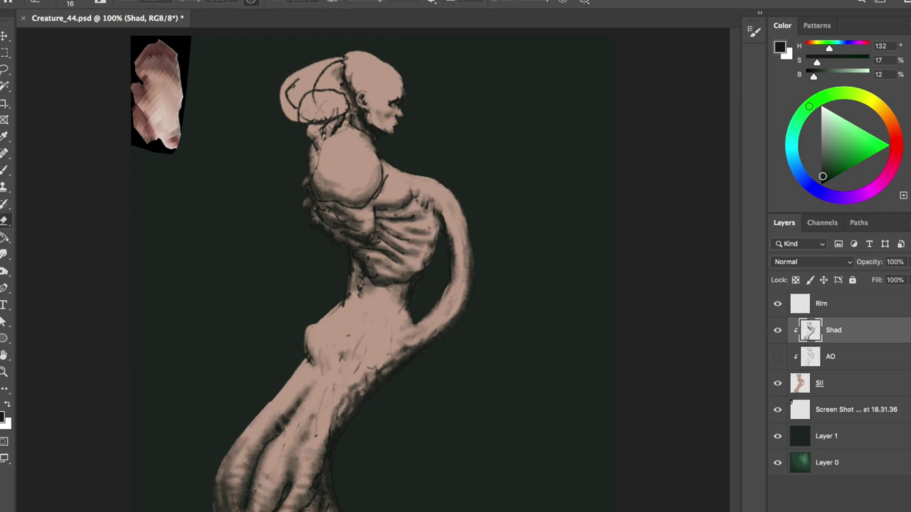
key("F5")
key("F5")
key("ctrl+s")
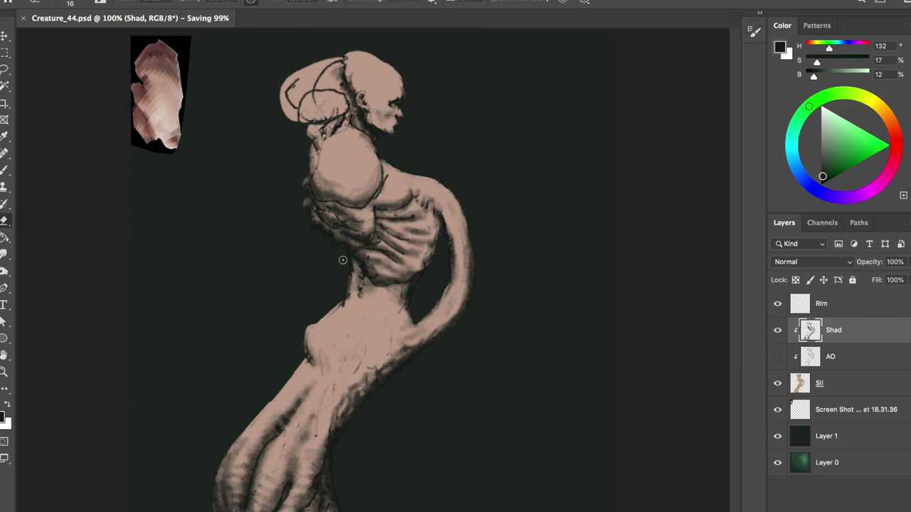
- Paint dark shading along the arm, then lighten parts of the arm, chest and lower torso
key("b")
mouse_move(430, 329)
left_mouse_down()
mouse_move(466, 265)
mouse_move(454, 205)
left_mouse_up()
left_click_drag(450, 292, 418, 338)
left_click_drag(459, 234, 452, 305)
key("e")
mouse_move(461, 253)
left_mouse_down()
mouse_move(454, 301)
mouse_move(423, 329)
left_mouse_up()
left_click_drag(415, 196, 428, 200)
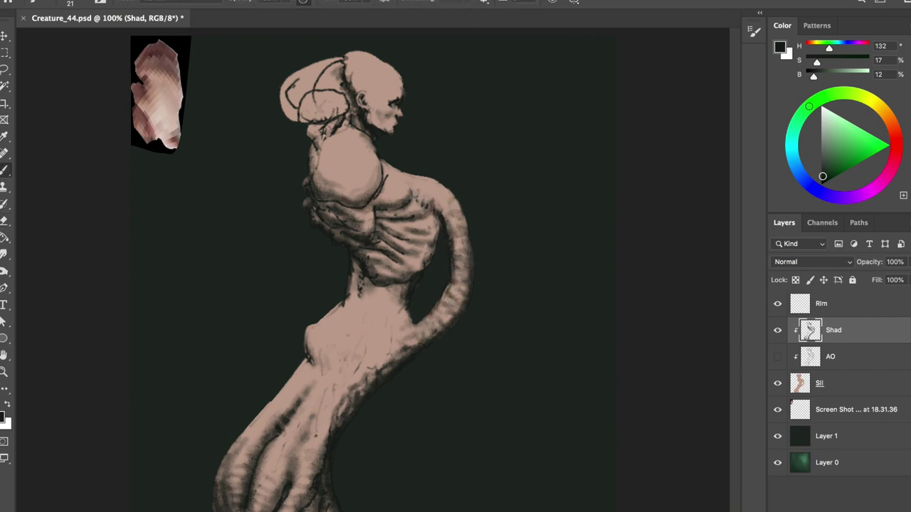
left_click_drag(340, 420, 377, 371)
- With a size 45 brush, rework dark shading on the arm, lower side, ribs and chest
key("b")
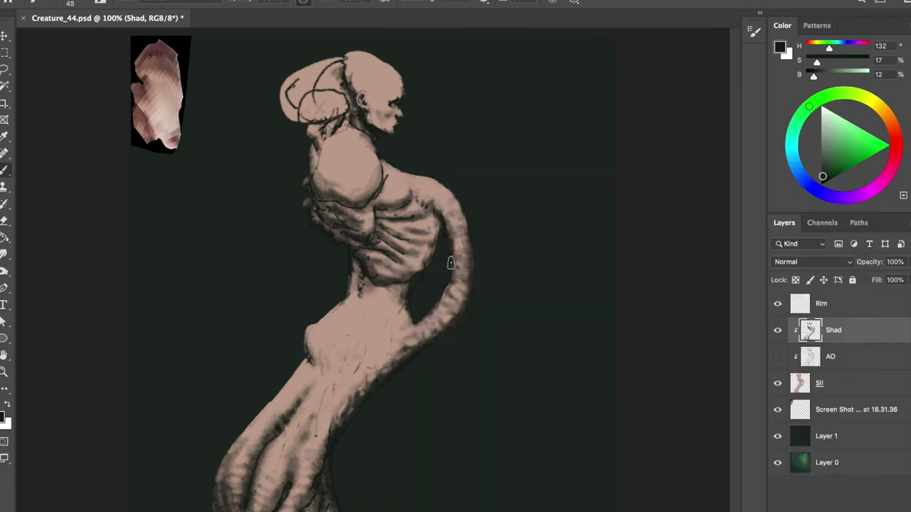
left_click_drag(447, 284, 459, 202)
left_click_drag(454, 302, 430, 354)
key("e")
mouse_move(437, 321)
left_mouse_down()
mouse_move(447, 203)
mouse_move(450, 299)
left_mouse_up()
key("b")
key("e")
left_click_drag(430, 338, 413, 326)
key("b")
left_click_drag(467, 267, 458, 231)
mouse_move(388, 274)
left_mouse_down()
mouse_move(363, 246)
mouse_move(391, 225)
mouse_move(420, 181)
mouse_move(424, 199)
left_mouse_up()
- Undo the last chest strokes, pick a brush preset, and darken the upper chest shading
key("ctrl+z")
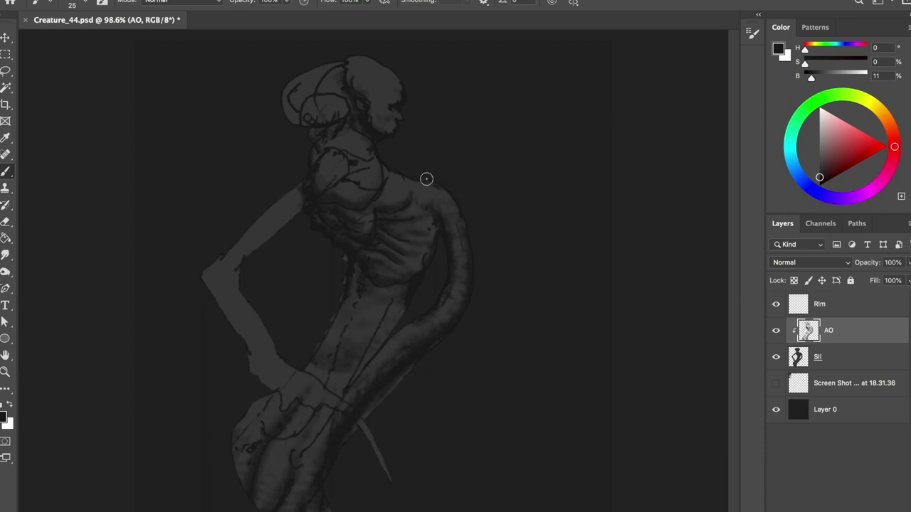
key("e")
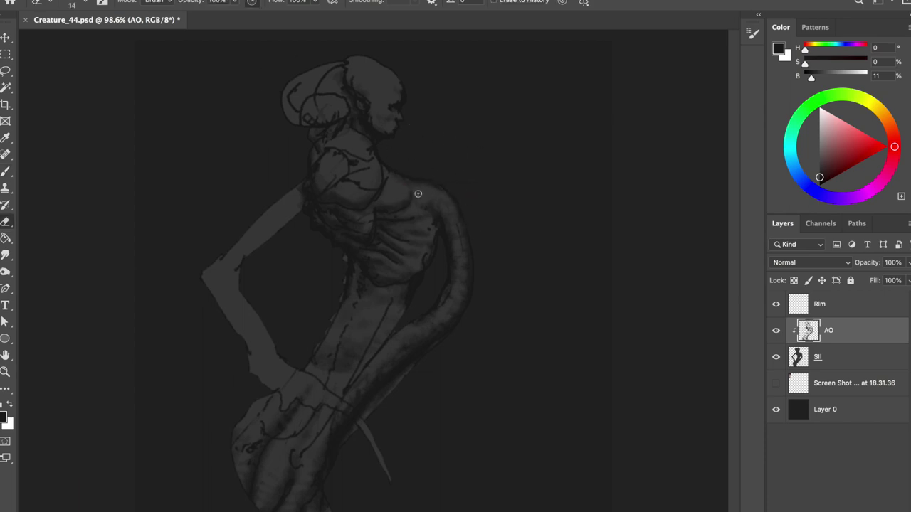
key("b")
right_click(439, 200)
key("Return")
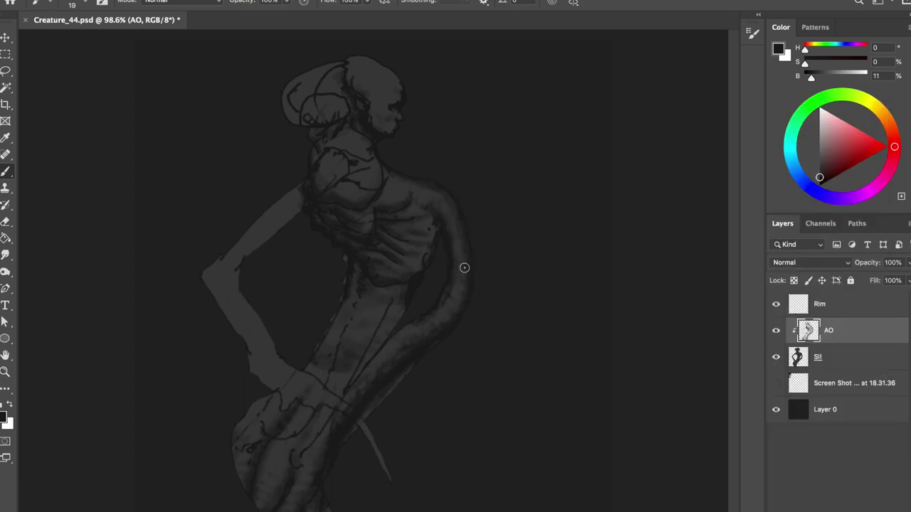
mouse_move(347, 181)
left_mouse_down()
mouse_move(321, 179)
mouse_move(195, 274)
mouse_move(250, 360)
left_mouse_up()
- Shrink the brush to 11 and lighten the shading on the hand
key("e")
key("b")
mouse_move(358, 130)
left_mouse_down()
mouse_move(371, 126)
mouse_move(376, 63)
mouse_move(325, 106)
left_mouse_up()
key("e")
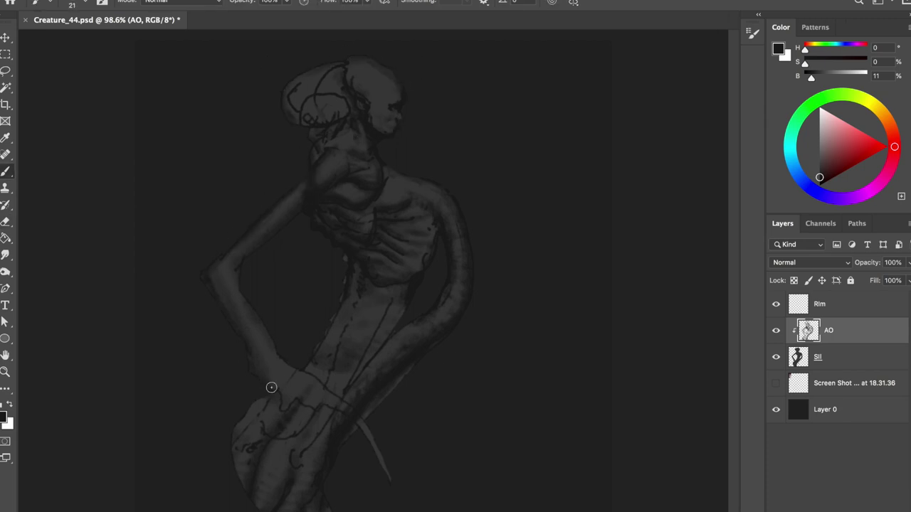
key("b")
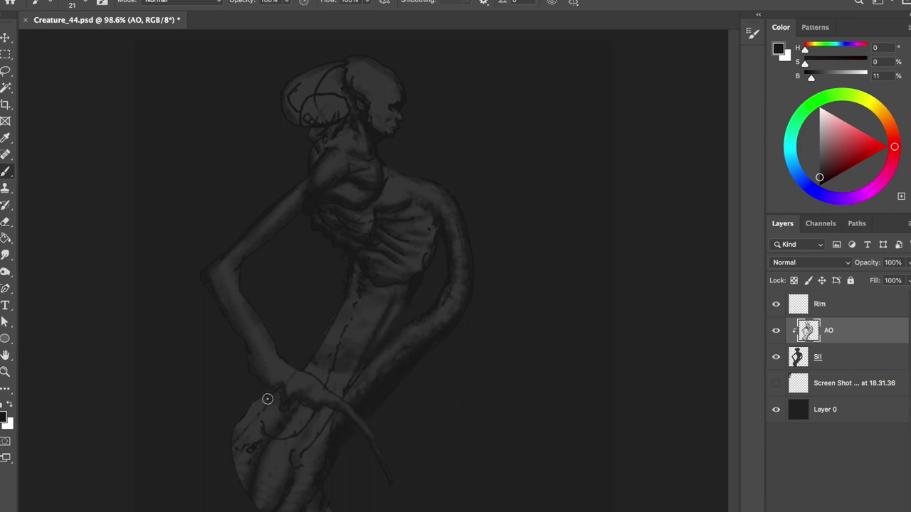
key("e")
left_click_drag(288, 396, 307, 405)
key("b")
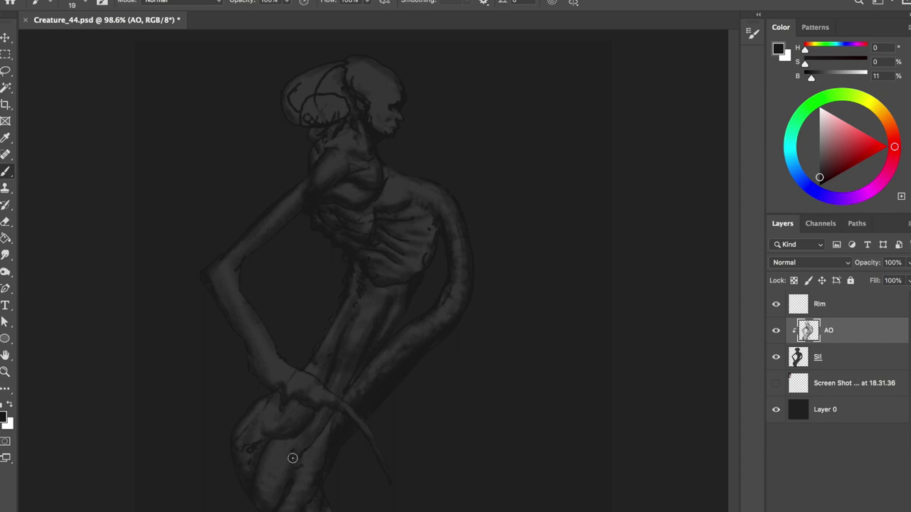
key("Return")
- Adjust the brush settings and size, then paint lighter shading over the head
key("e")
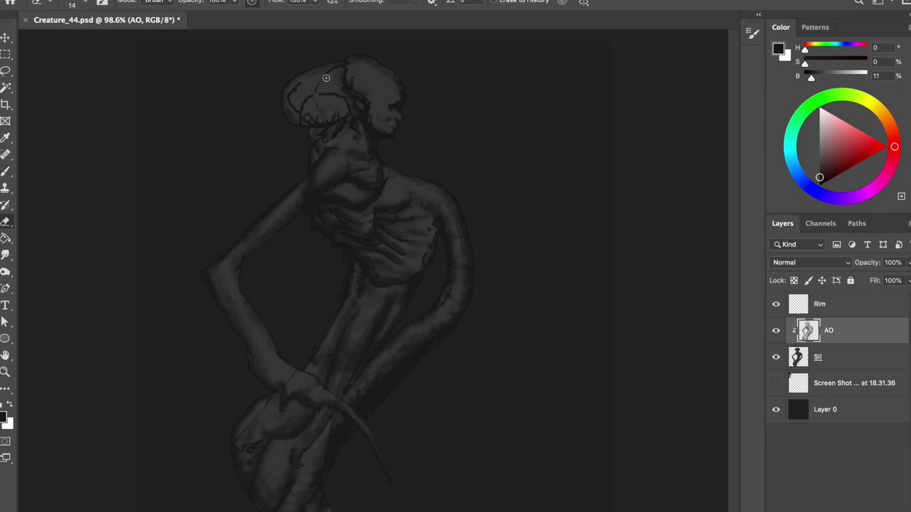
left_click(752, 32)
key("b")
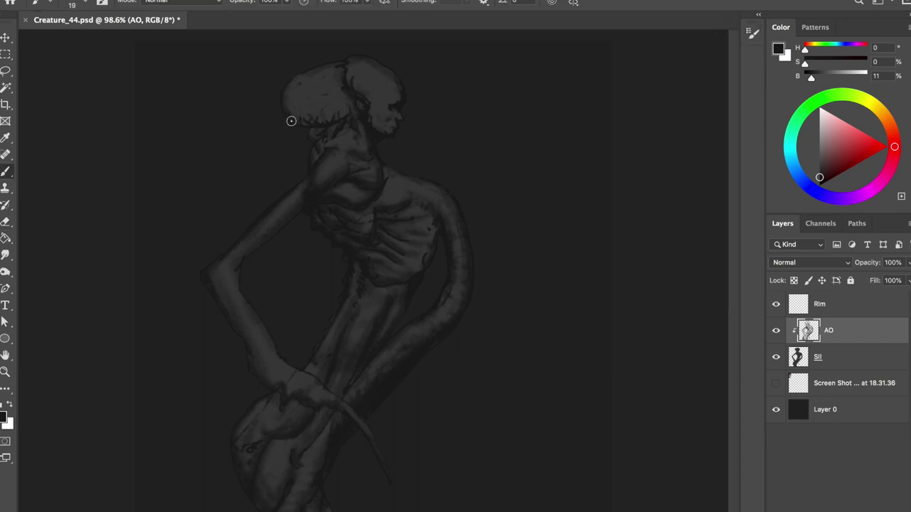
right_click(353, 101)
key("Return")
mouse_move(348, 77)
left_mouse_down()
mouse_move(335, 81)
mouse_move(356, 92)
mouse_move(321, 106)
mouse_move(338, 118)
mouse_move(335, 79)
mouse_move(349, 86)
mouse_move(333, 45)
left_mouse_up()
right_click(315, 91)
key("Escape")
key("e")
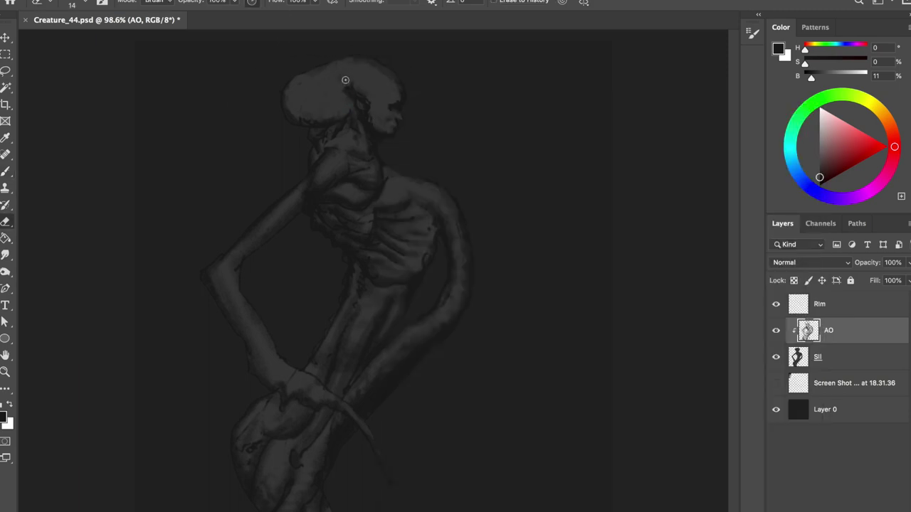
key("b")
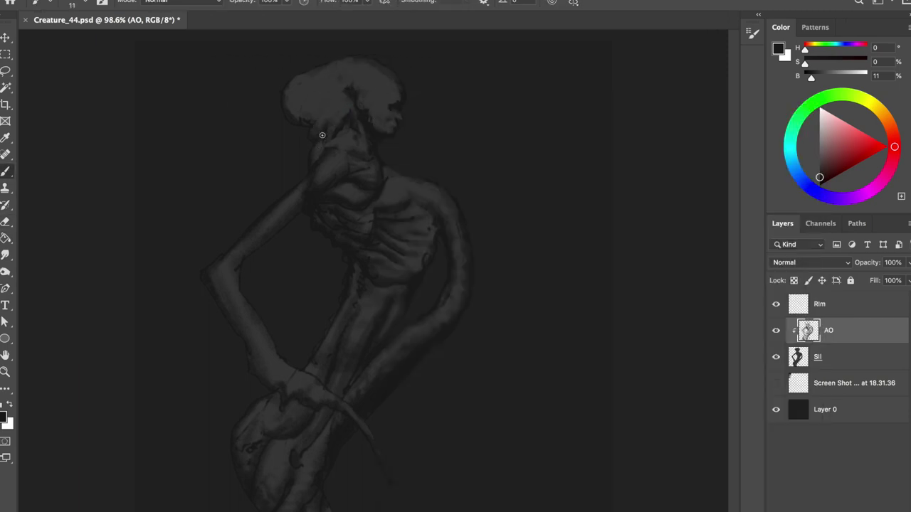
- Resize the eraser to 20 and alternate erasing and painting the AO shading
key("e")
key("b")
key("e")
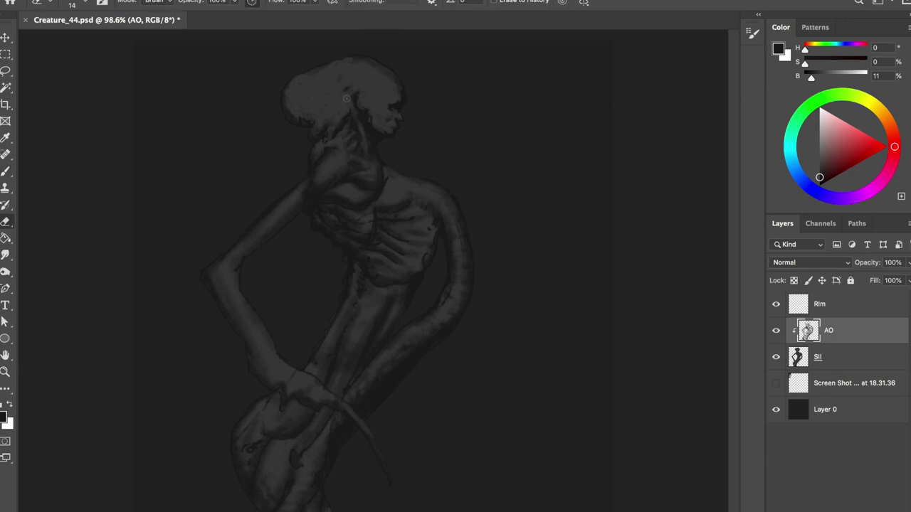
key("b")
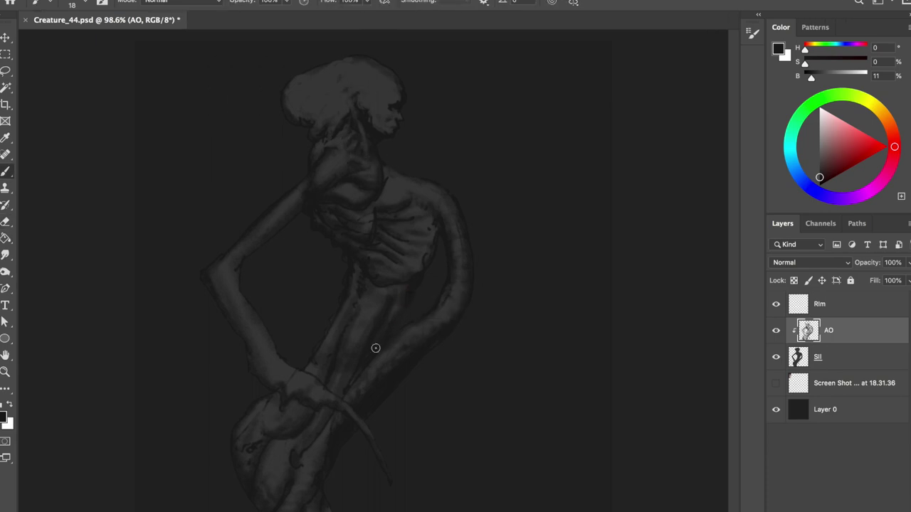
key("e")
mouse_move(316, 435)
left_mouse_down()
mouse_move(326, 435)
mouse_move(321, 417)
left_mouse_up()
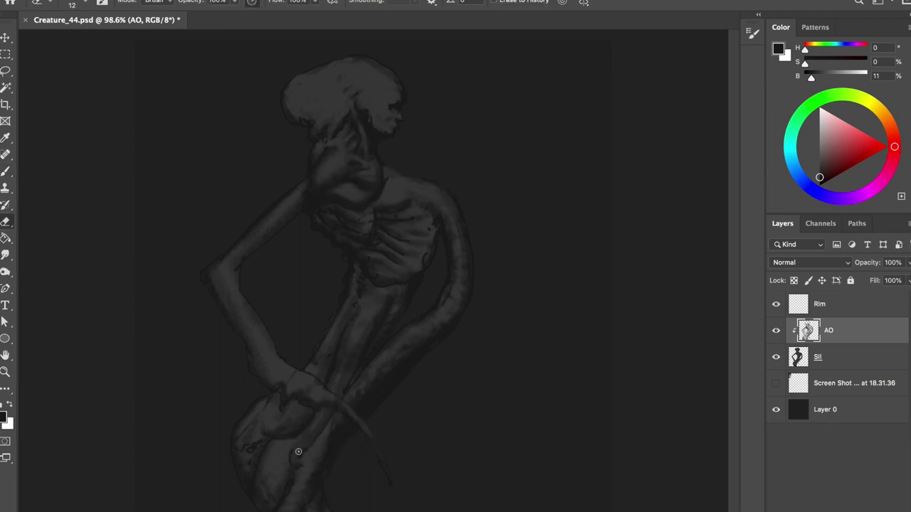
key("b")
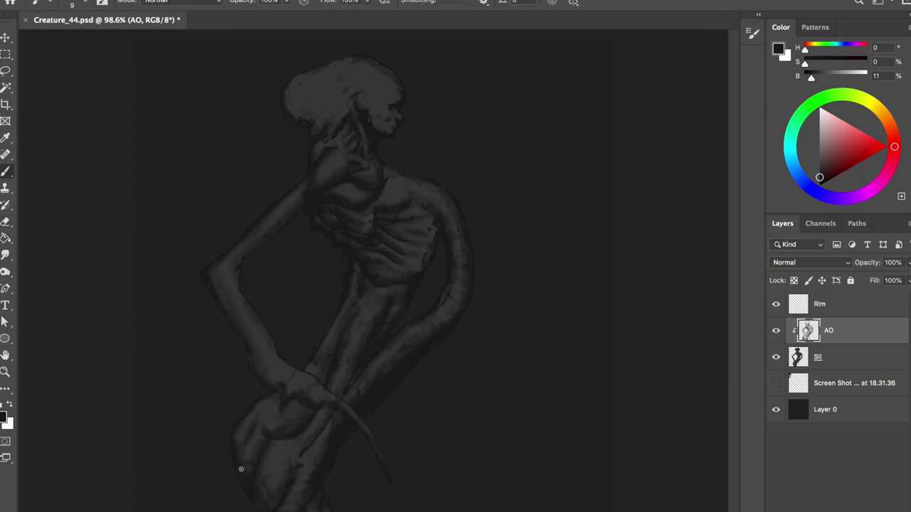
key("e")
- Shade with the brush at sizes 30 and 11, save, then set size 24
key("b")
key("bracketright")
key("bracketright")
key("bracketright")
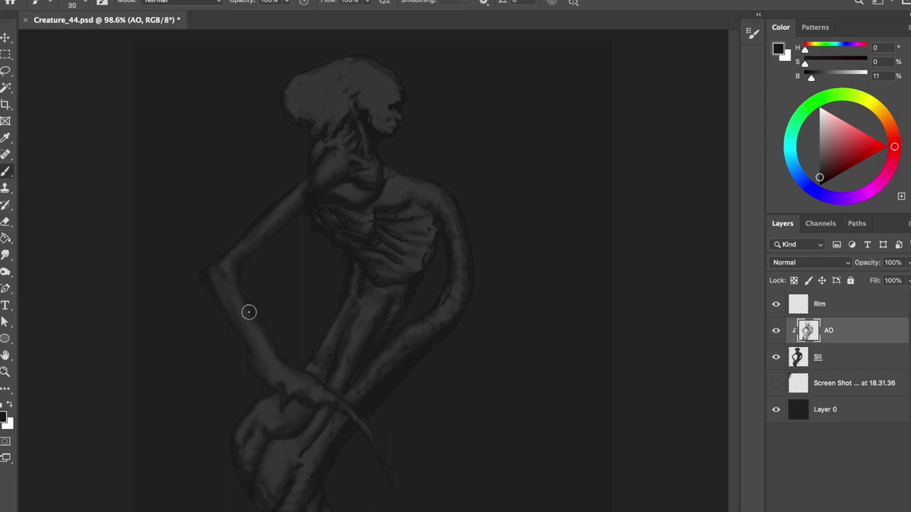
key("bracketleft")
key("bracketleft")
key("bracketleft")
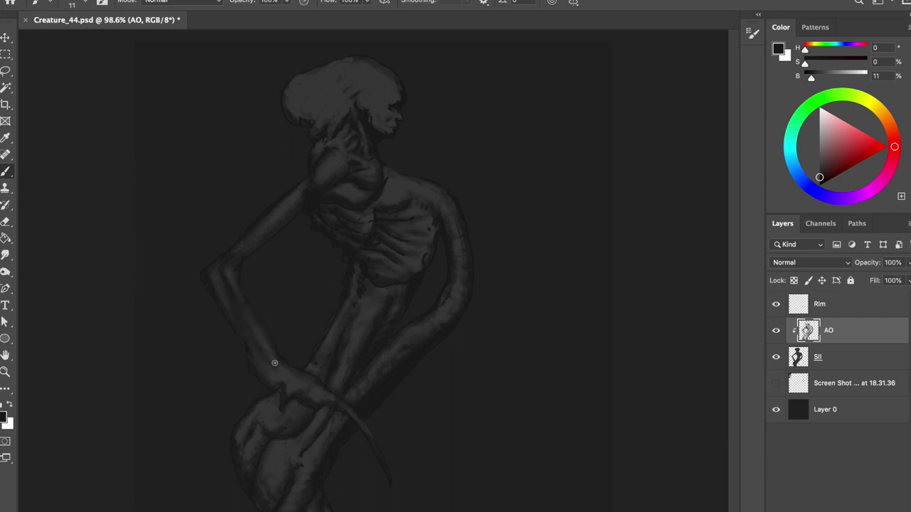
key("ctrl+s")
left_click_drag(306, 154, 330, 128)
right_click(331, 81)
- Step back to the saved shading to compare, then restore the latest strokes
key("Escape")
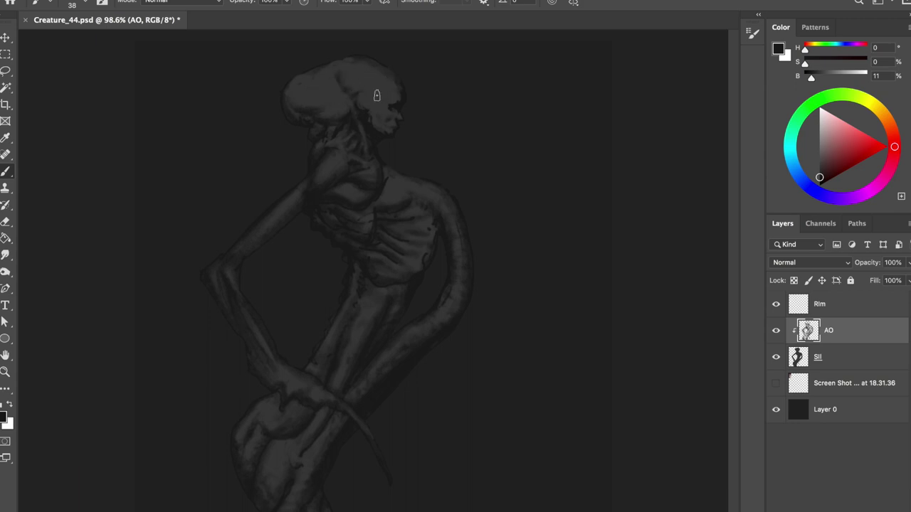
key("ctrl+z")
key("ctrl+z")
key("ctrl+shift+z")
- Dab extra AO shading onto the raised arm with an 18 px brush
key("e")
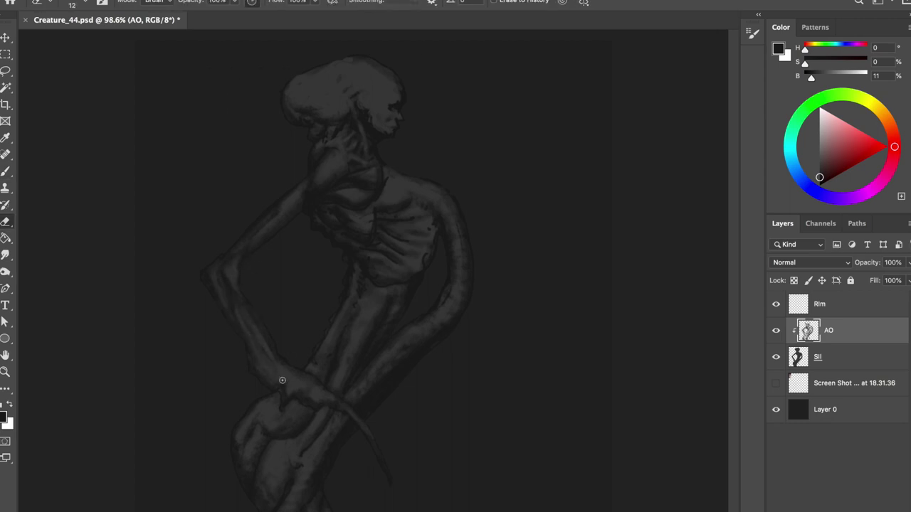
key("b")
left_click_drag(219, 285, 229, 298)
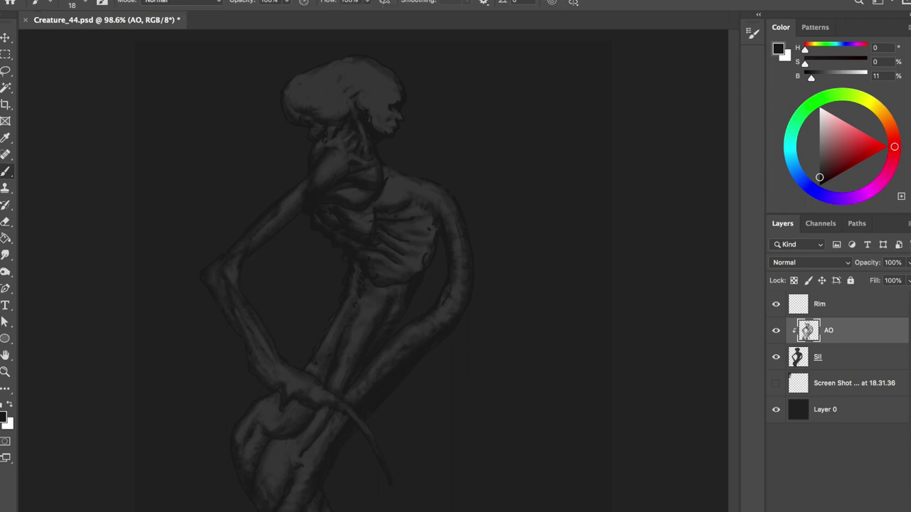
left_click(229, 297)
- Return to the AO layer and alternate Brush and Eraser for more shading
key("e")
key("b")
key("e")
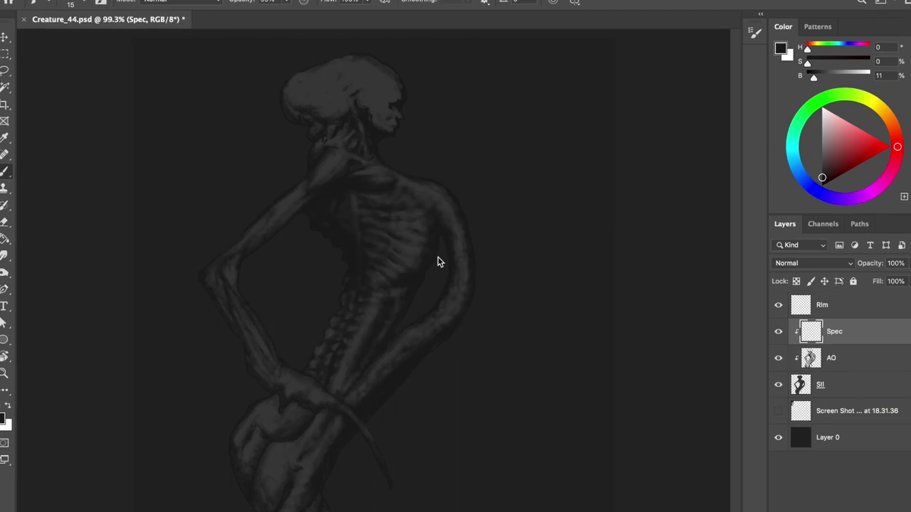
key("alt+bracketleft")
key("e")
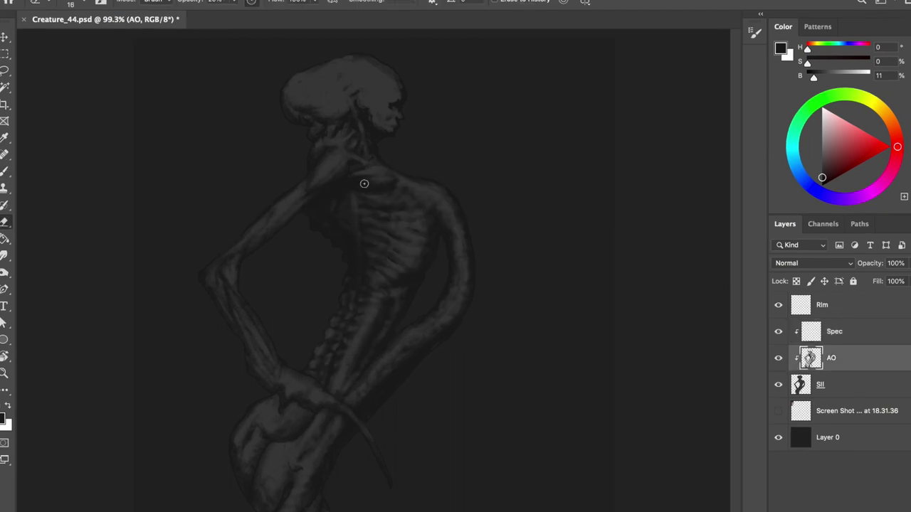
key("b")
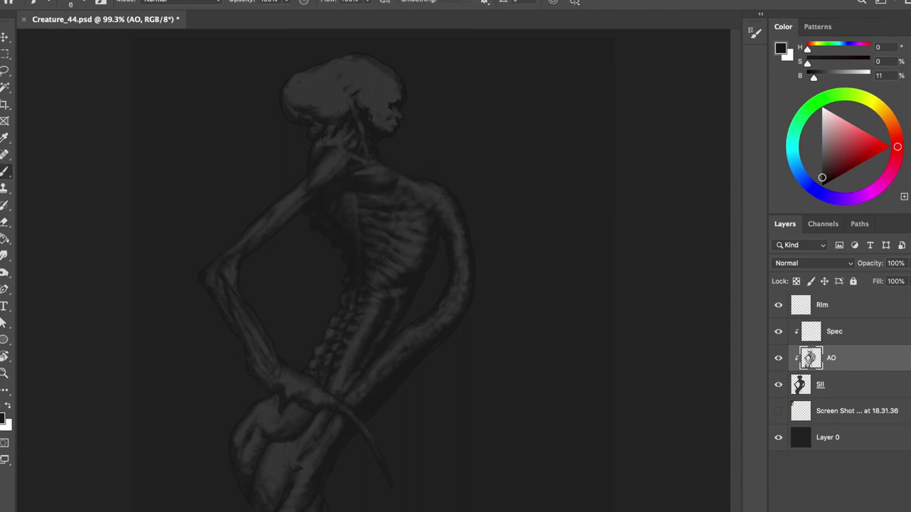
- Mirror the view to check the figure, refining with a tiny brush and 20% eraser
key("e")
key("ctrl+shift+h")
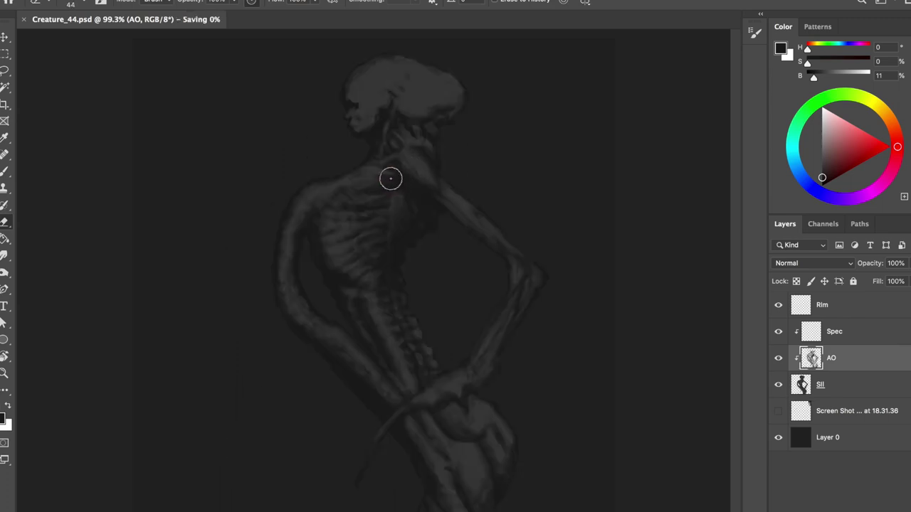
key("ctrl+shift+h")
key("b")
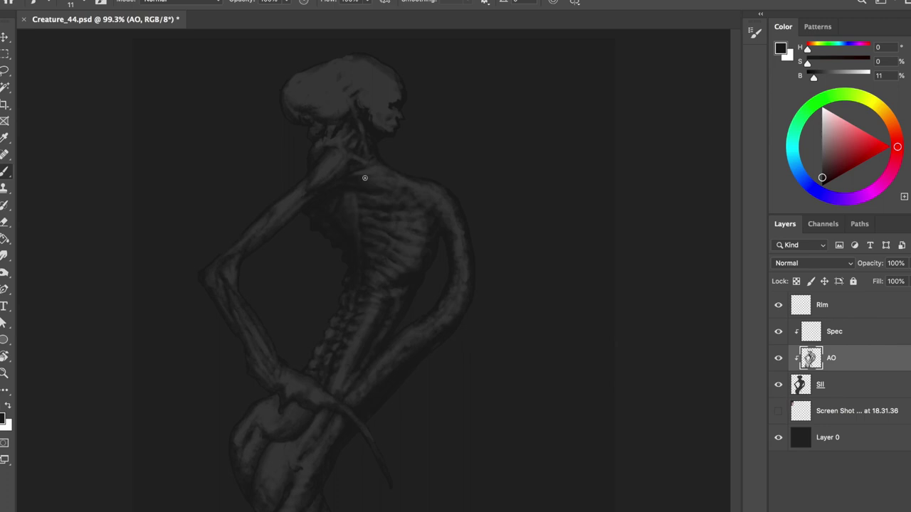
key("ctrl+shift+h")
key("e")
key("b")
key("e")
key("b")
- Refine the back and neck shading, restore normal view, and undo the latest stroke
key("e")
key("b")
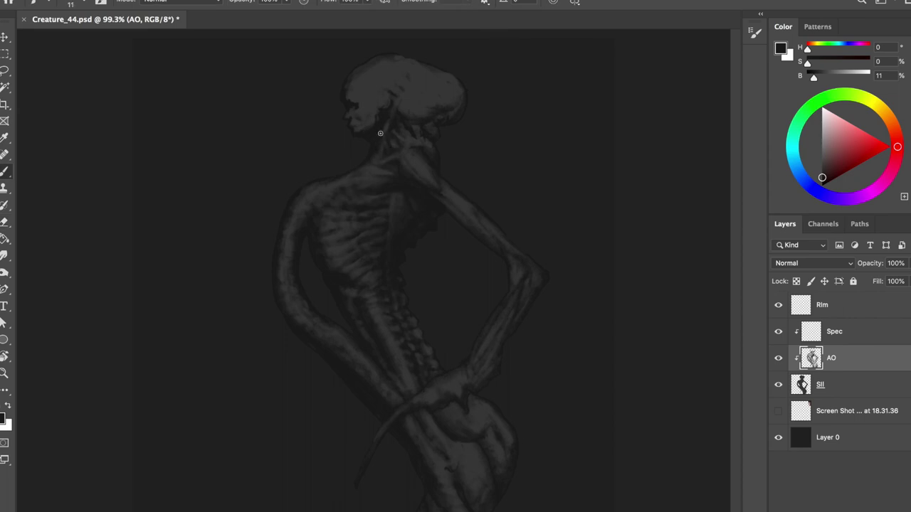
key("ctrl+shift+h")
key("e")
key("b")
key("e")
key("ctrl+z")
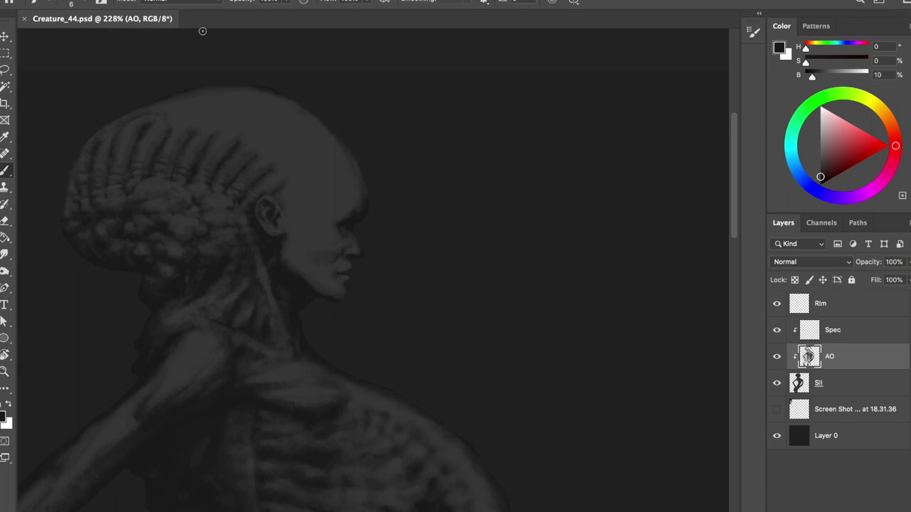
- Paint dark dabs along the skull's braids with a brush enlarged to about 14 px, saving midway
left_click_drag(175, 105, 229, 117)
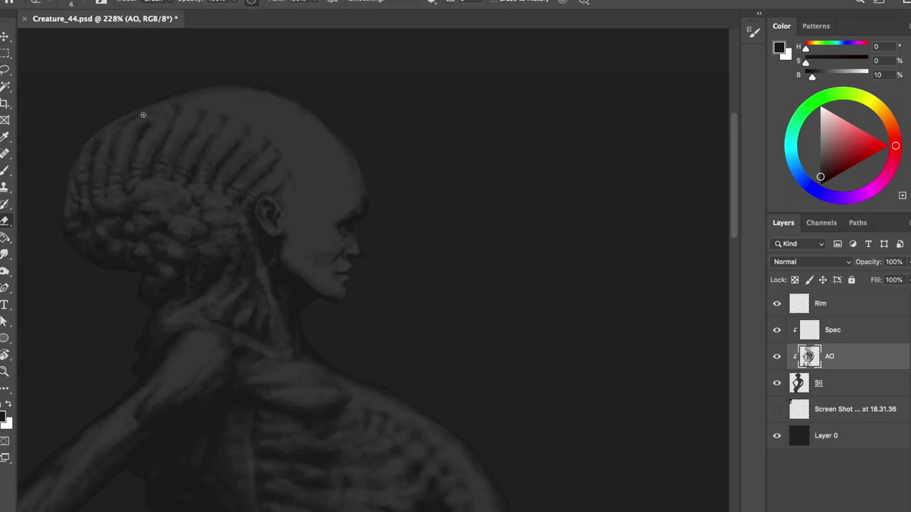
left_click_drag(153, 110, 158, 110)
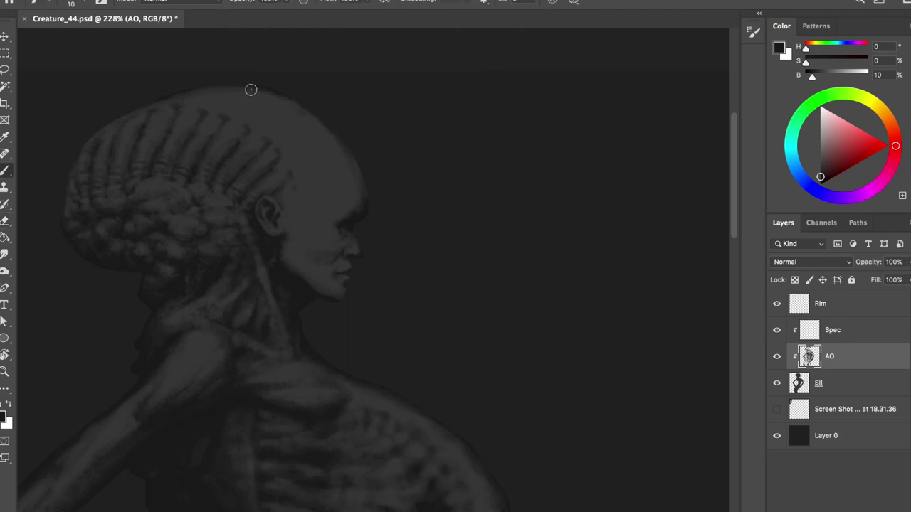
key("e")
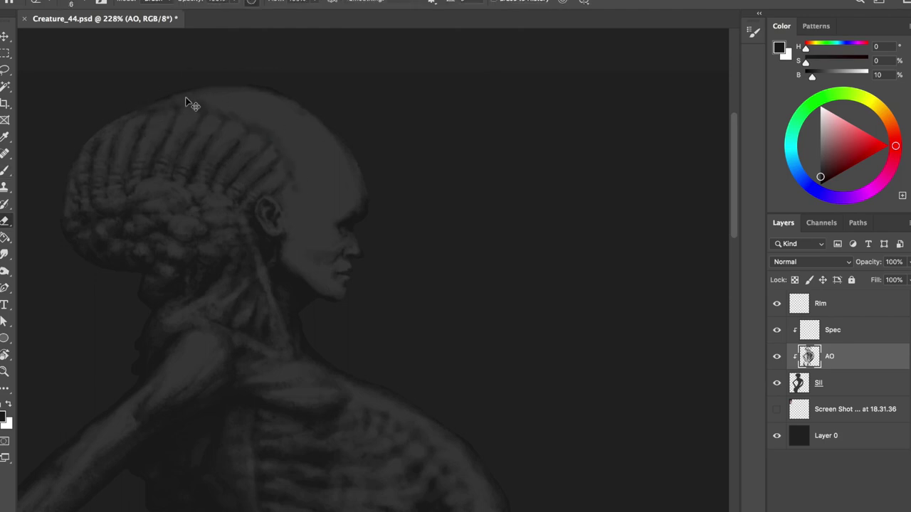
key("ctrl+s")
key("b")
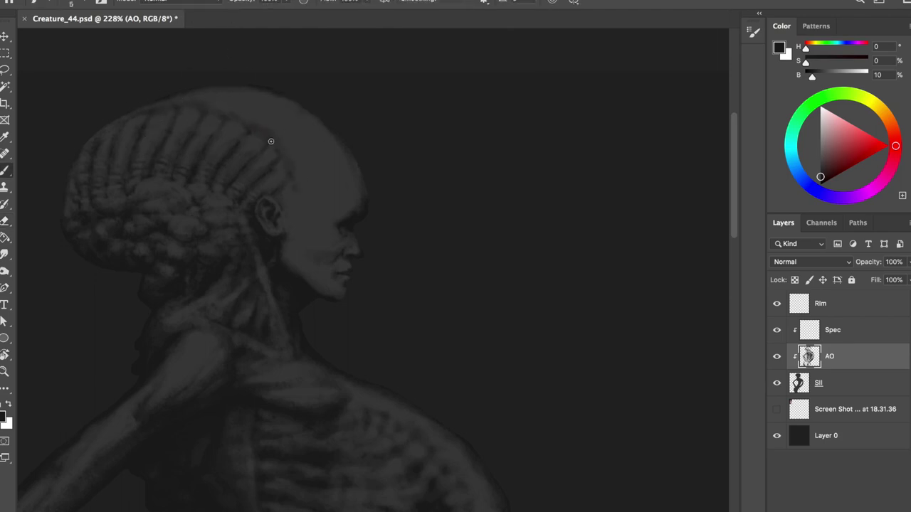
mouse_move(175, 118)
left_mouse_down()
mouse_move(224, 107)
mouse_move(244, 135)
left_mouse_up()
- Alternate erasing and painting on the braid ends, flipping the canvas to check the mirrored head
key("e")
key("b")
key("ctrl+shift+h")
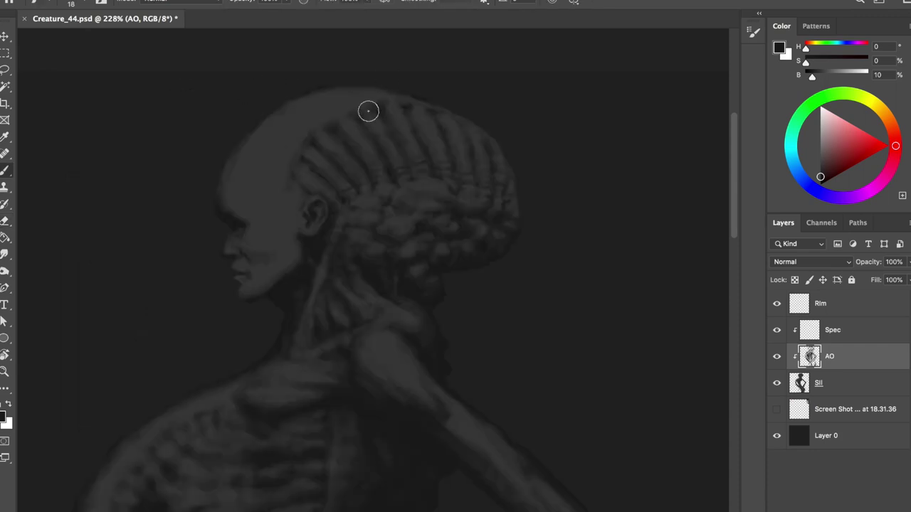
key("ctrl+shift+h")
key("e")
key("bracketleft")
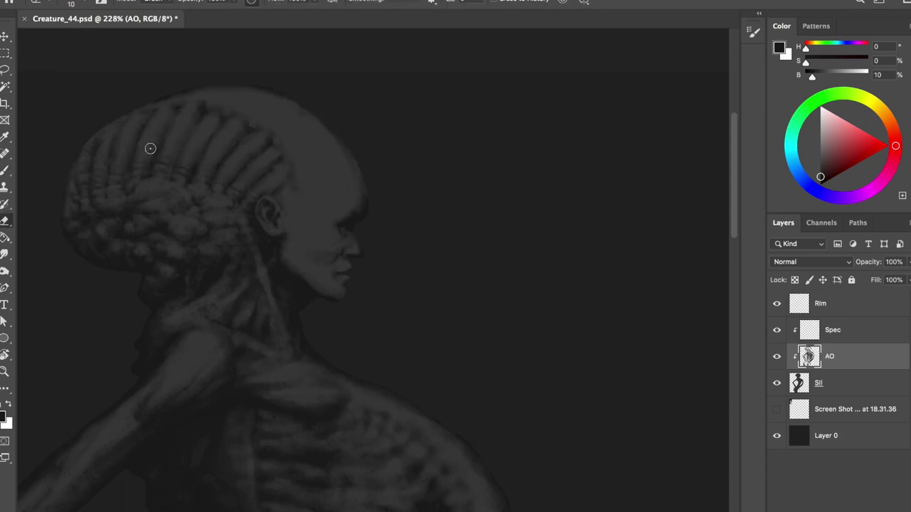
- Erase parts of the braid strands atop the head with a larger eraser
left_click_drag(188, 152, 189, 142)
key("b")
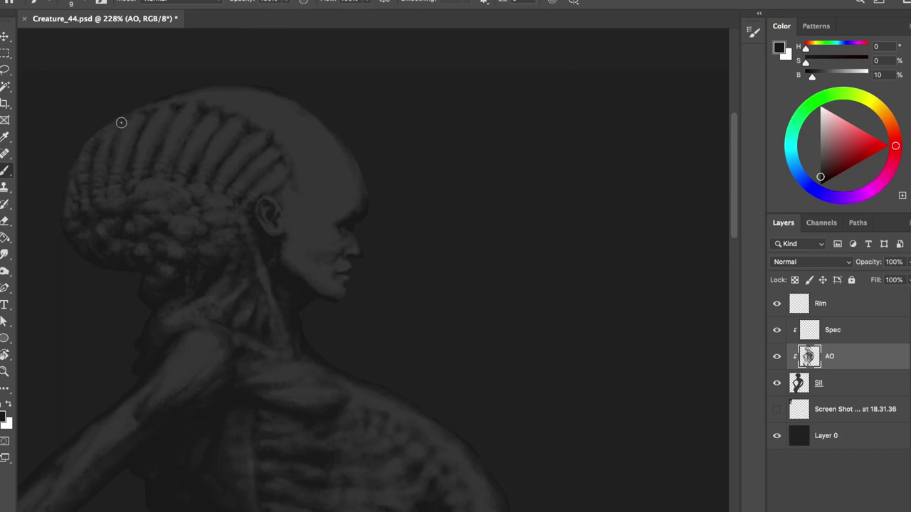
key("e")
left_click_drag(270, 135, 166, 117)
- Copy a lassoed patch of shoulder shading to a new layer and move it onto the back of the head
key("l")
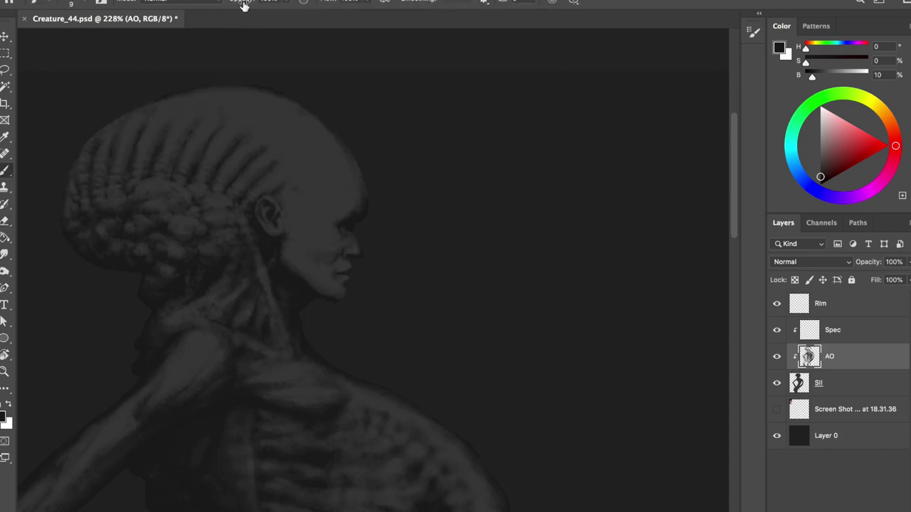
scroll(238, 24, "down", 2)
mouse_move(324, 298)
left_mouse_down()
mouse_move(437, 371)
mouse_move(429, 363)
left_mouse_up()
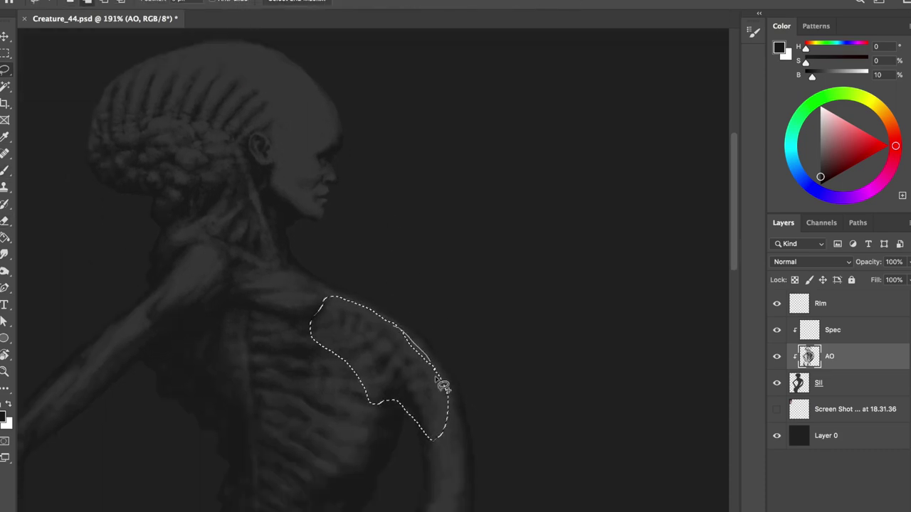
key("ctrl+j")
key("v")
left_click_drag(287, 146, 331, 206)
- Stretch the copied patch over the back of the skull, nudge it into place and merge it into AO
key("ctrl+t")
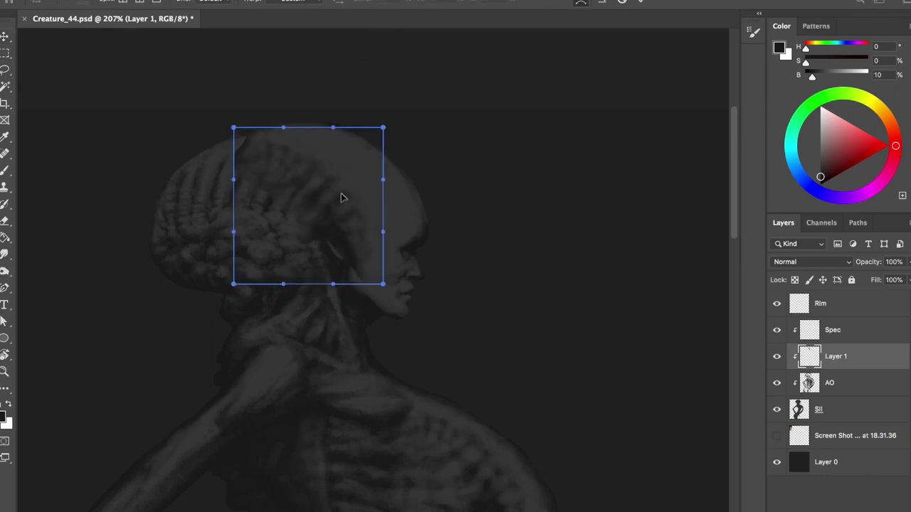
left_click_drag(234, 126, 221, 142)
key("Return")
key("e")
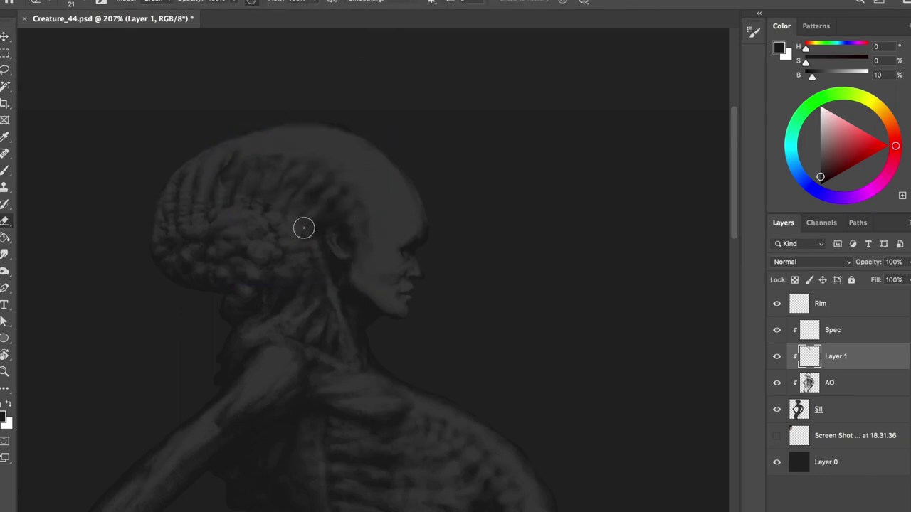
scroll(297, 151, "up", 1)
key("v")
left_click_drag(297, 151, 341, 218)
key("b")
key("ctrl+e")
key("e")
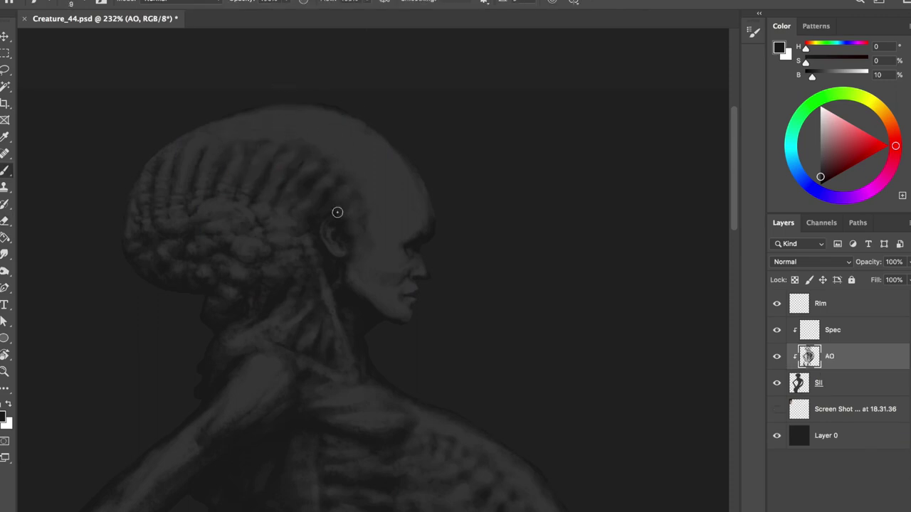
- Touch up the braids with a 3 px eraser and small brush, flipping the canvas to check
key("bracketleft")
key("bracketleft")
key("bracketleft")
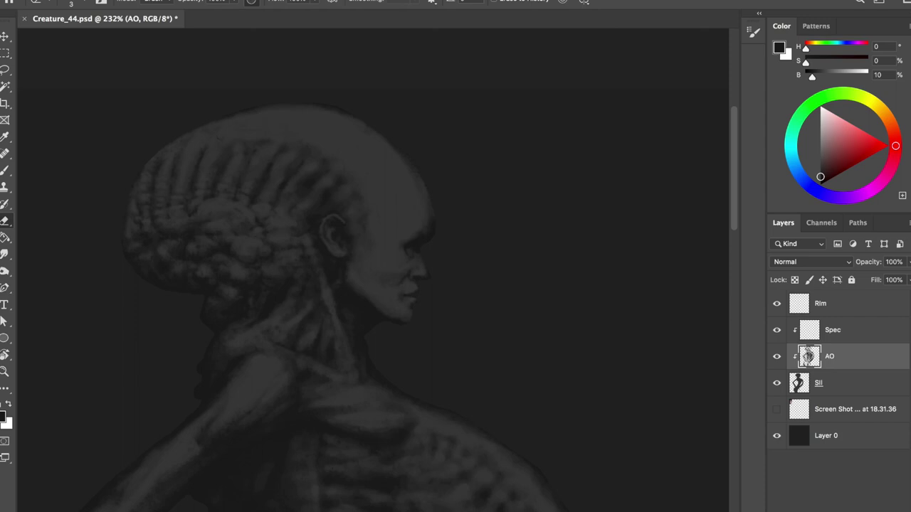
key("b")
key("e")
key("b")
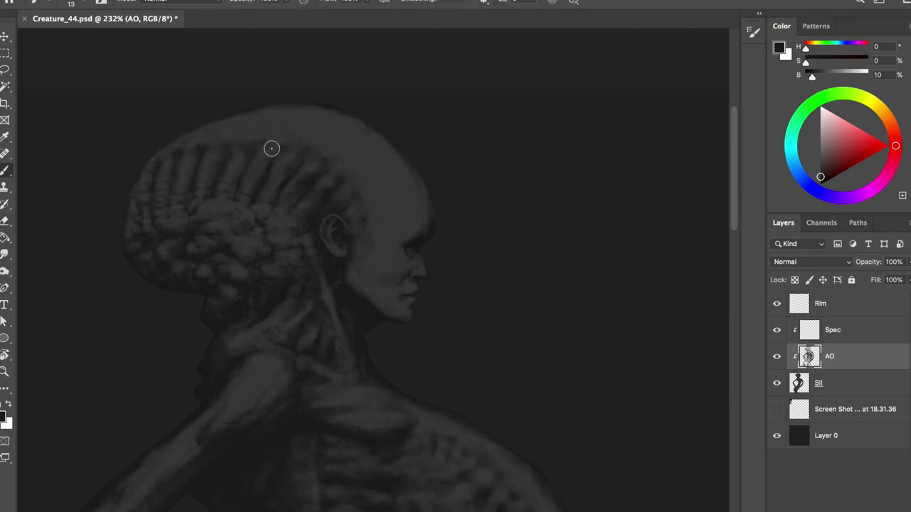
key("e")
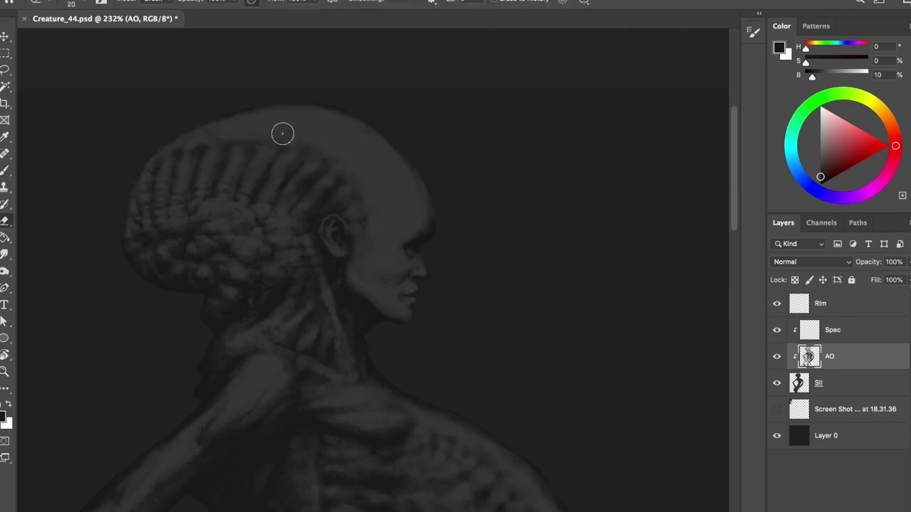
key("ctrl+shift+h")
key("b")
key("e")
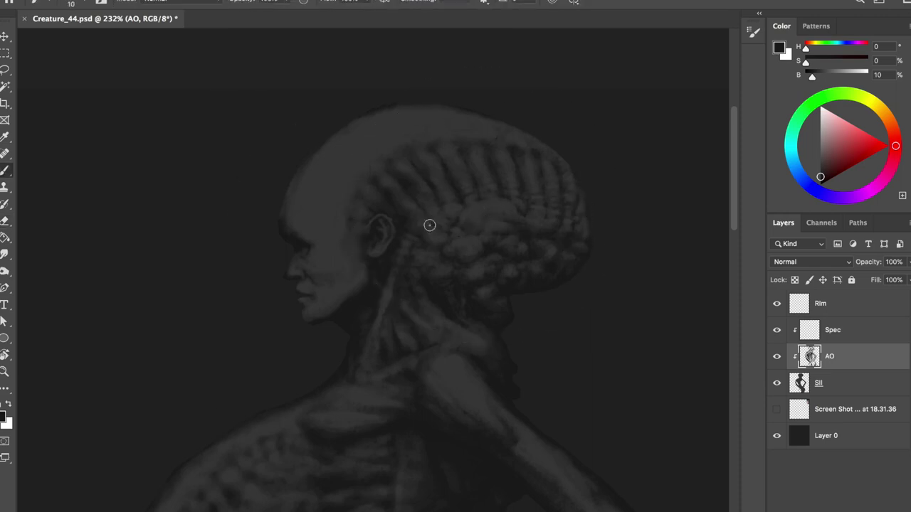
- Undo a stroke, erase stray strokes across the braids and save the document
key("b")
key("ctrl+z")
key("e")
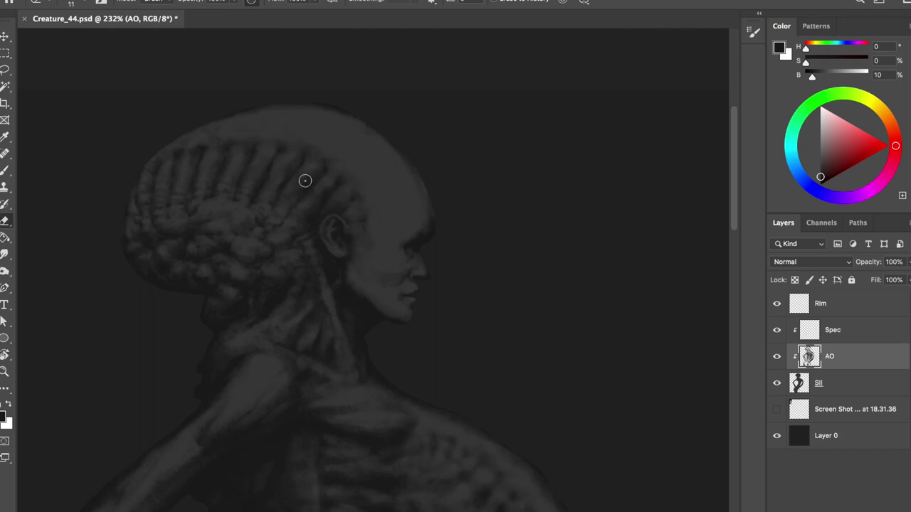
left_click_drag(237, 197, 168, 234)
key("b")
key("e")
key("ctrl+s")
- Dab a row of dark dots along the skull's braids toward the forehead, then shrink the brush to 9 px
key("b")
left_click(253, 128)
left_click(347, 155)
left_click(365, 173)
left_click(252, 128)
key("bracketleft")
scroll(315, 59, "down", 3)
scroll(466, 263, "up", 4)
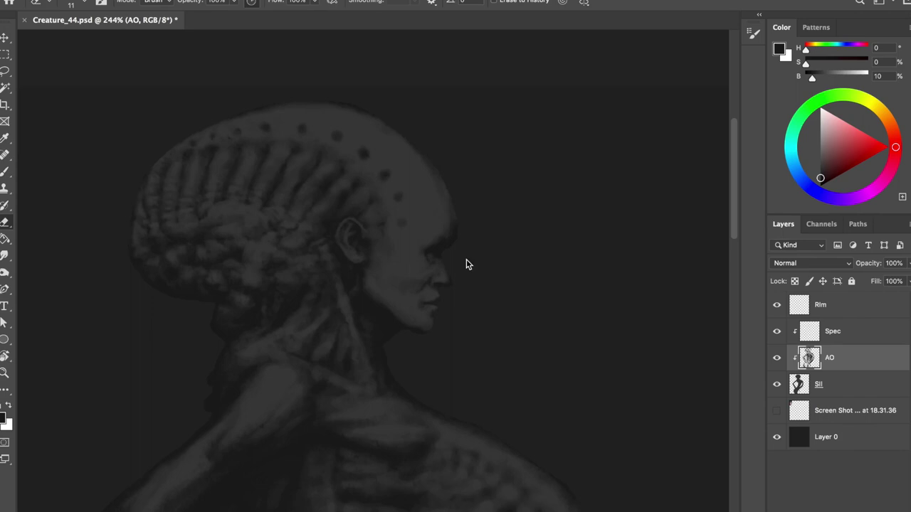
scroll(294, 152, "down", 2)
scroll(282, 182, "up", 1)
- Soften the dots by alternating between eraser and brush strokes
key("e")
scroll(282, 182, "up", 1)
scroll(244, 156, "up", 1)
key("b")
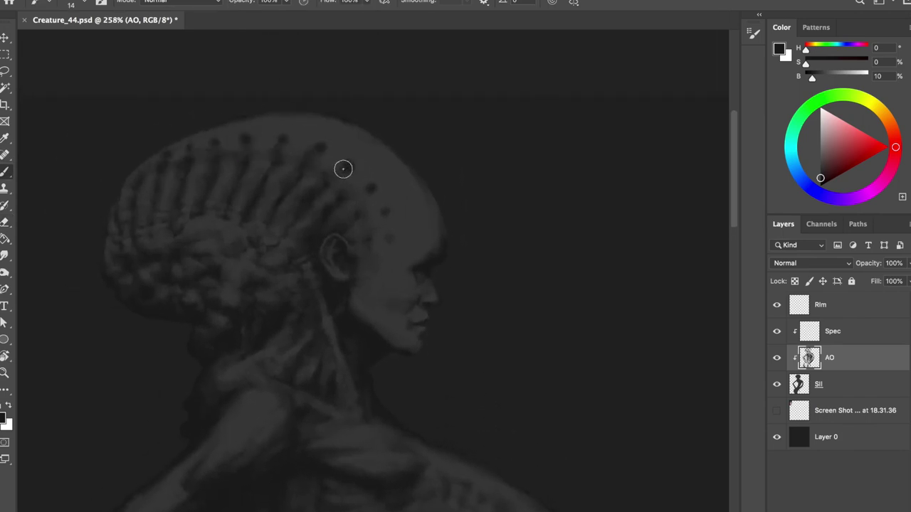
key("e")
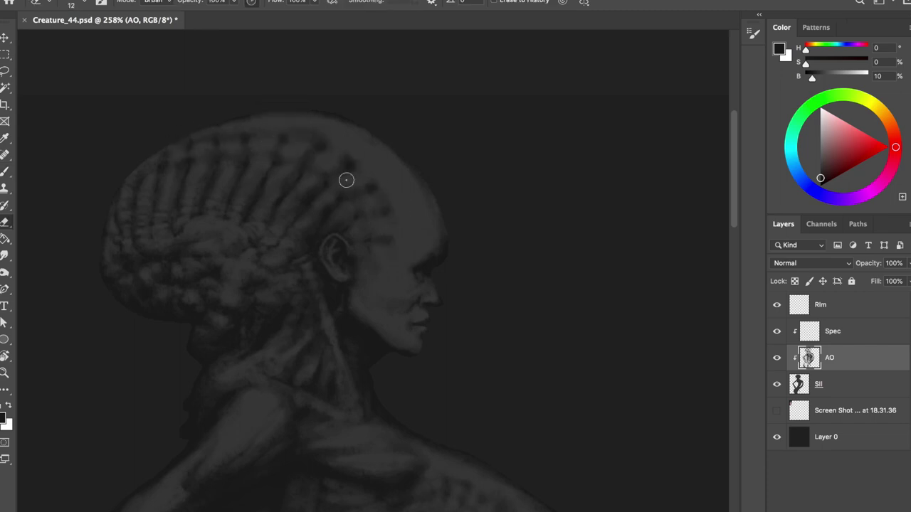
key("b")
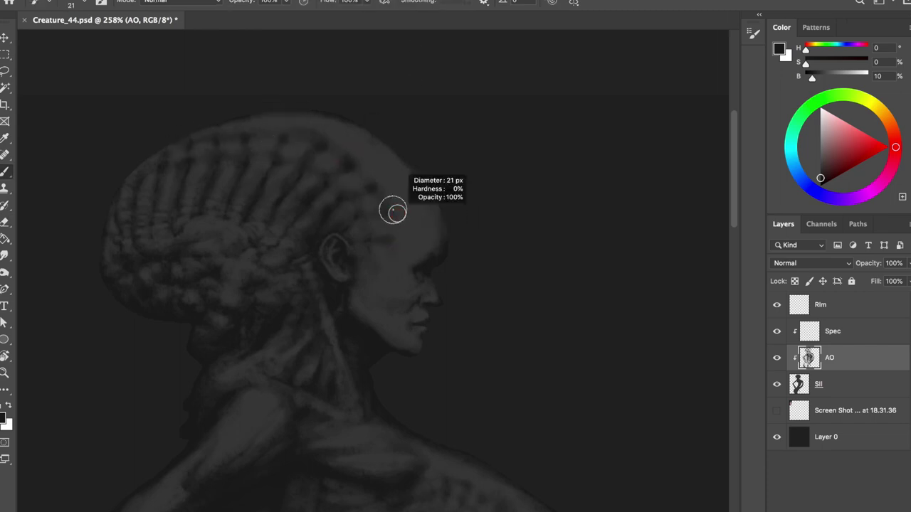
key("e")
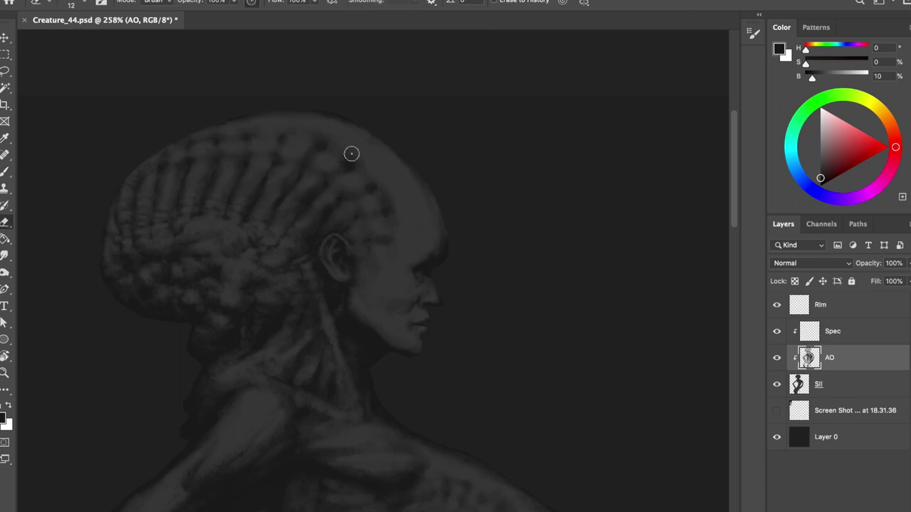
left_click_drag(272, 135, 279, 141)
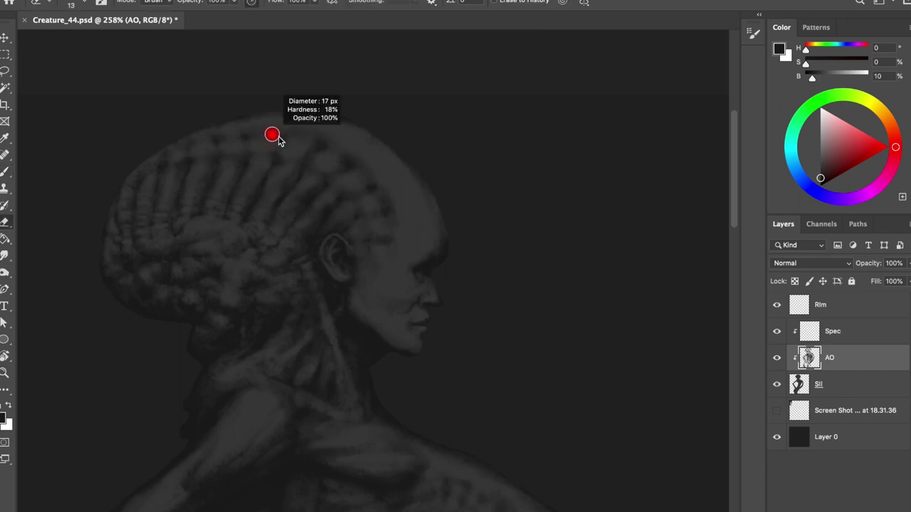
key("b")
scroll(271, 107, "down", 2)
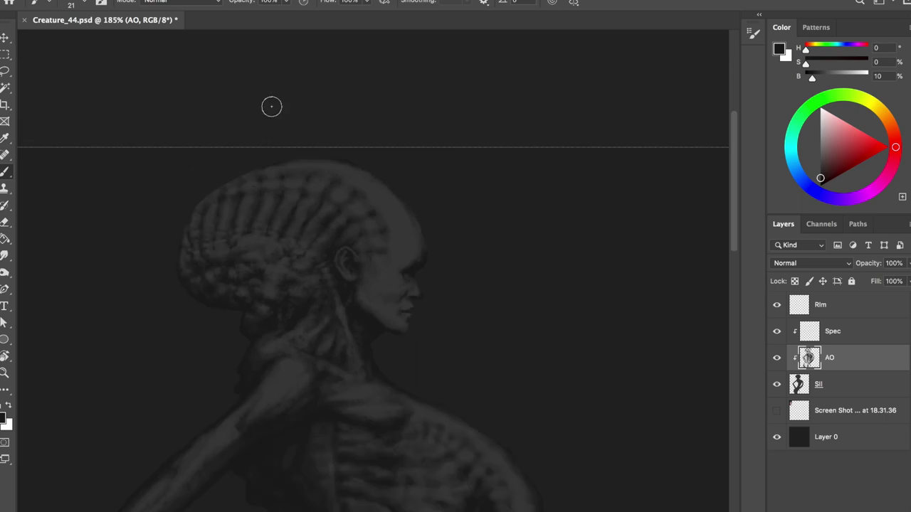
- Lasso the top of the head and warp the cranium's outline into a new shape
key("l")
left_click_drag(366, 264, 365, 260)
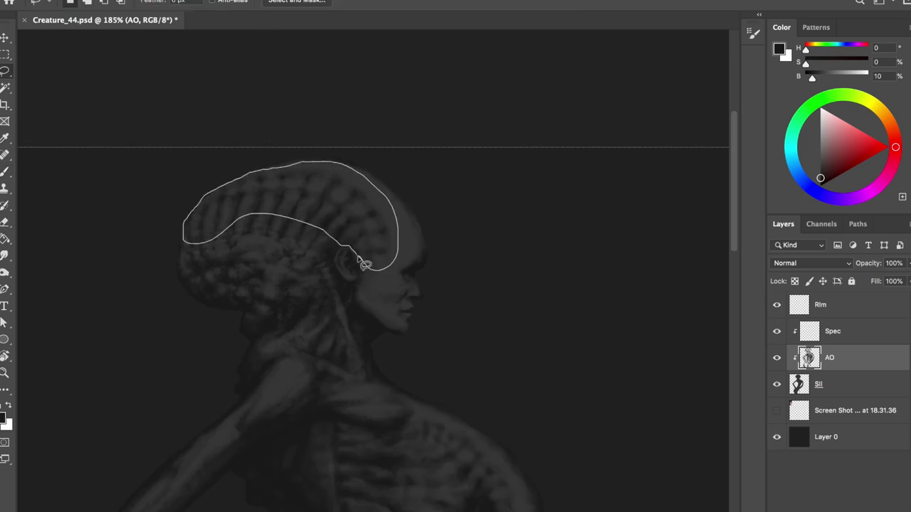
key("ctrl+t")
left_click_drag(375, 187, 355, 163)
key("Return")
key("ctrl+d")
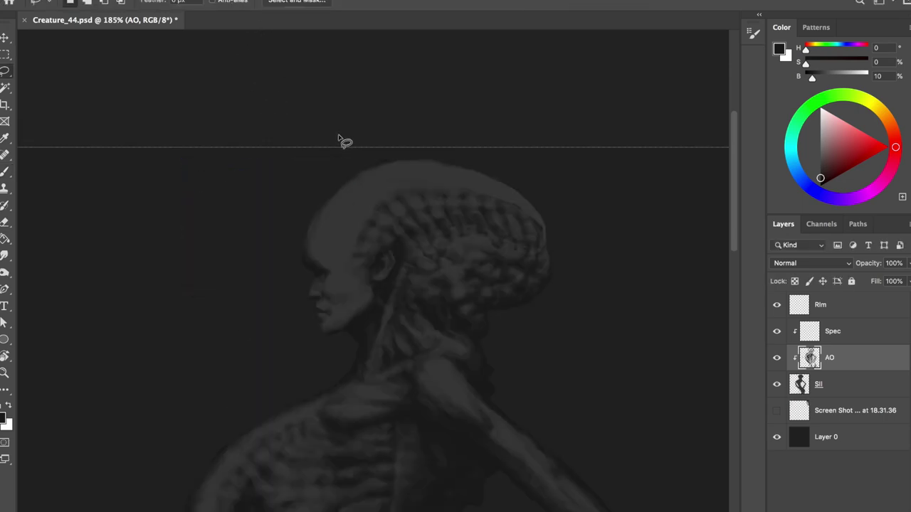
- Trim the back edge of the head with a 5 px eraser, alternating with brush touches
scroll(235, 170, "up", 2)
key("e")
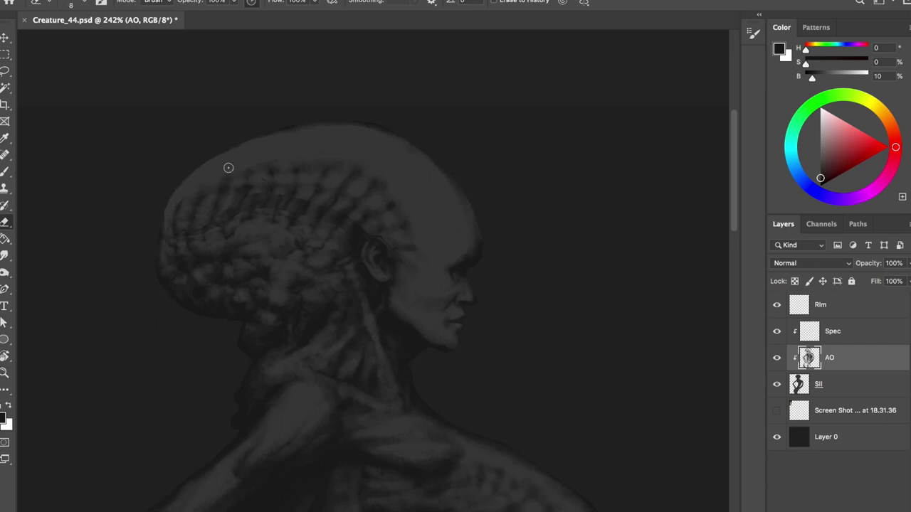
scroll(270, 134, "down", 1)
scroll(270, 134, "up", 1)
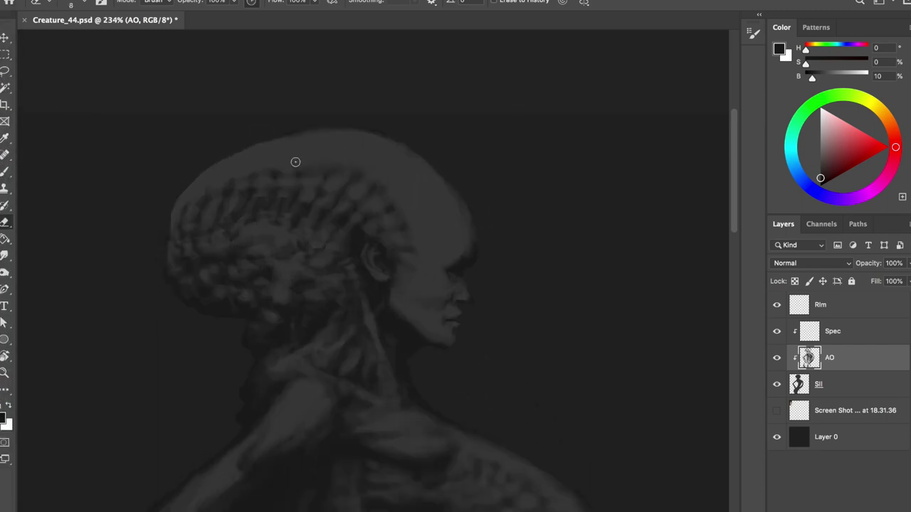
mouse_move(167, 224)
left_mouse_down()
mouse_move(179, 252)
mouse_move(192, 232)
left_mouse_up()
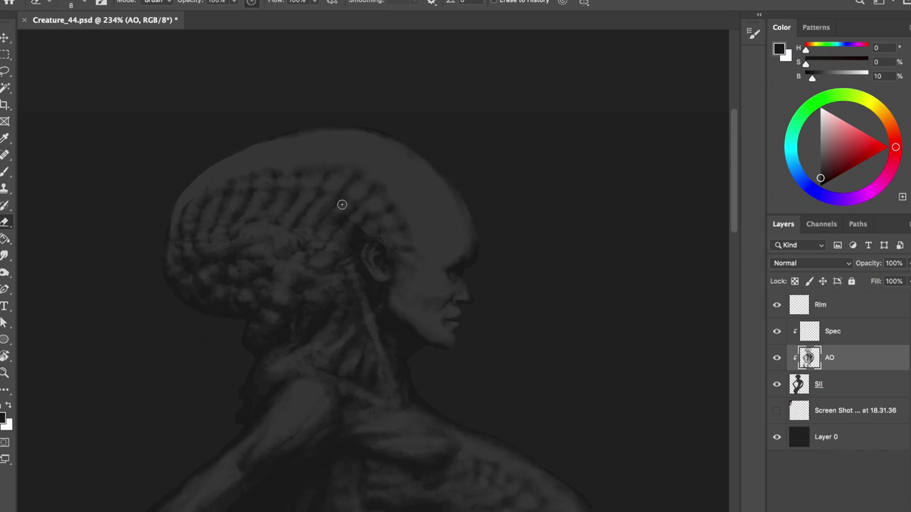
left_click_drag(385, 269, 388, 269)
key("b")
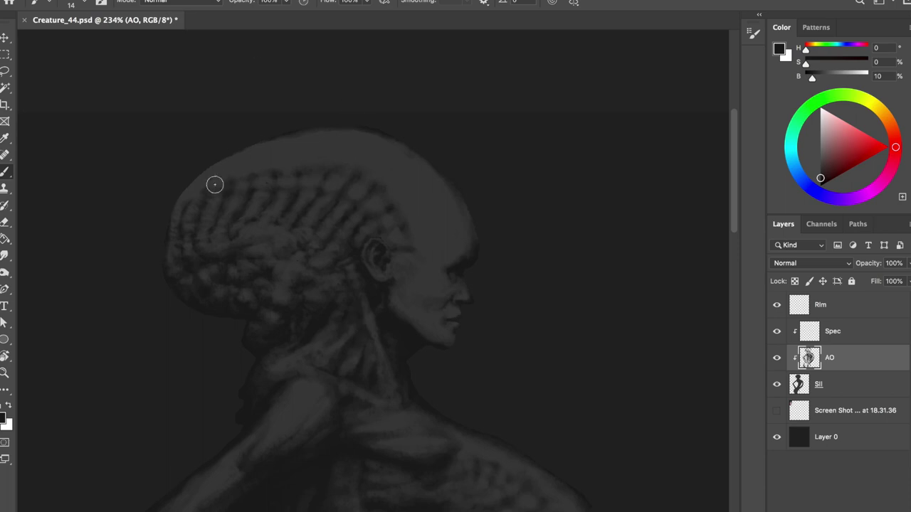
key("e")
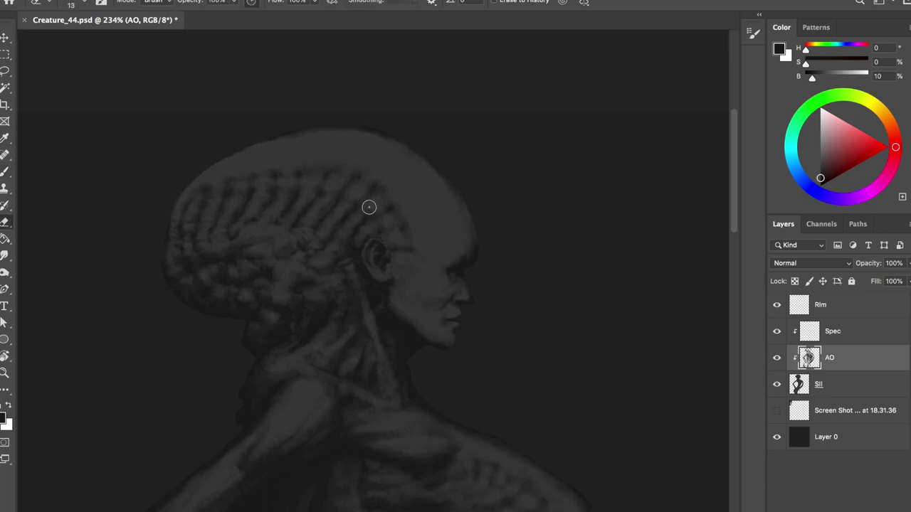
key("b")
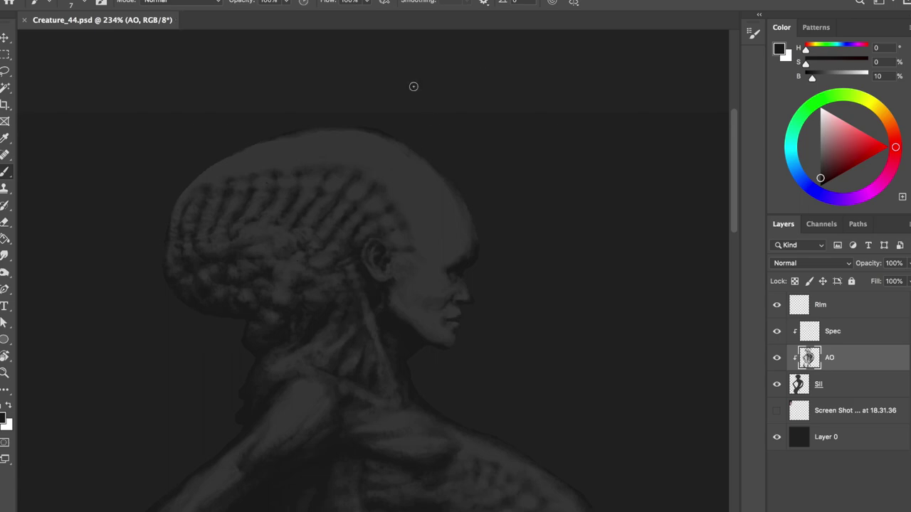
- Lasso the skull and reshape it with Free Transform, then shrink the eraser to 7 px
key("l")
left_click_drag(382, 153, 397, 220)
key("ctrl+t")
key("Return")
key("ctrl+d")
key("b")
key("e")
key("bracketleft")
key("bracketleft")
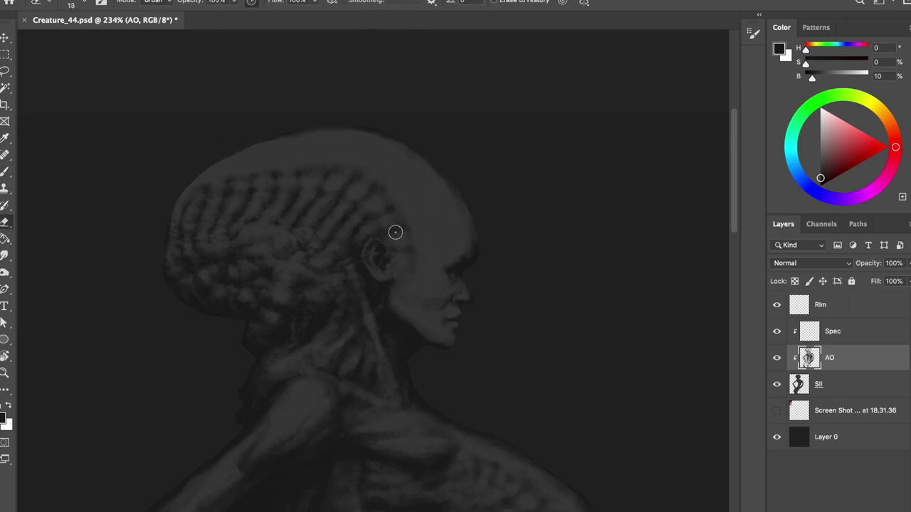
key("b")
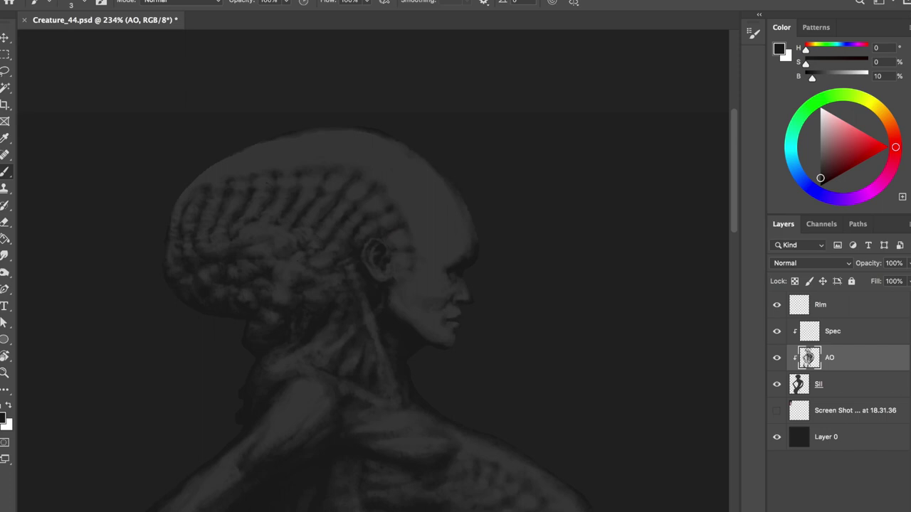
- Check the head from a mirrored view while alternating painting and erasing
key("h")
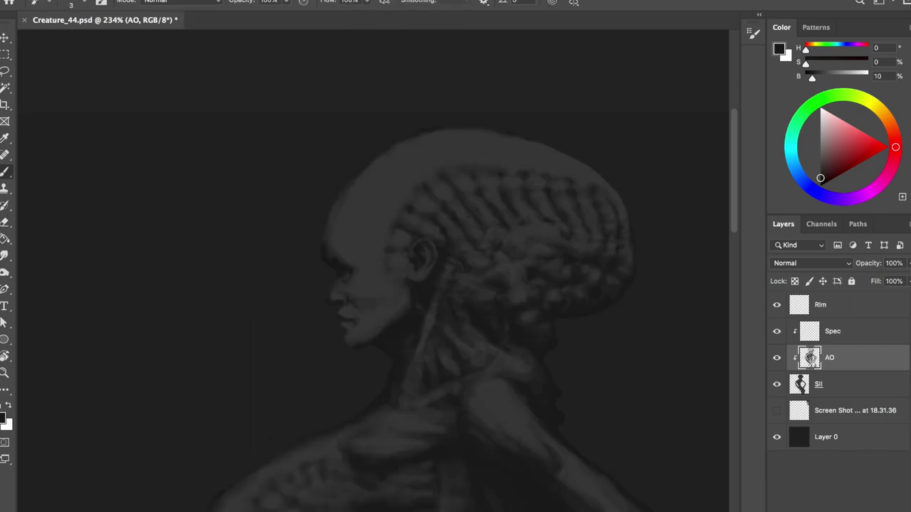
key("e")
key("h")
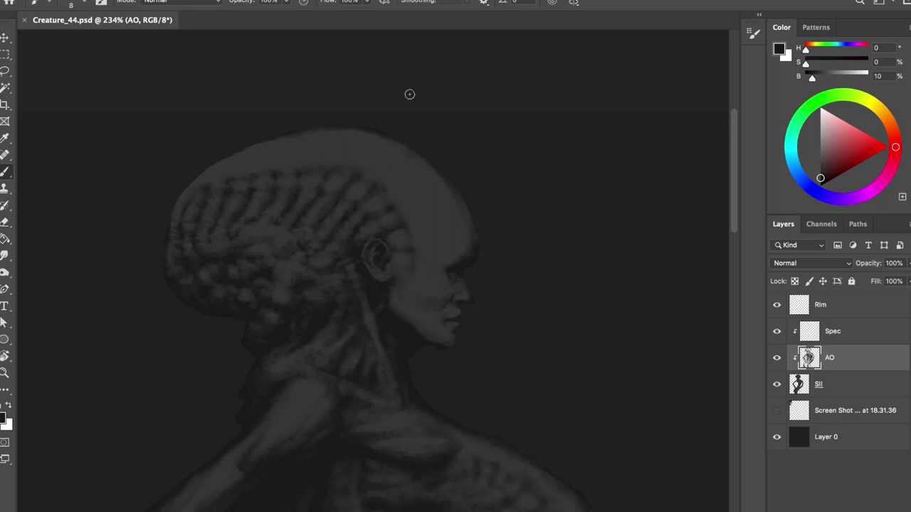
key("b")
scroll(361, 160, "down", 5)
scroll(361, 160, "up", 3)
- Reshape the whole lassoed skull again with Free Transform, then resize the eraser smaller
key("l")
left_click_drag(356, 128, 390, 146)
key("ctrl+t")
key("Return")
key("ctrl+d")
key("e")
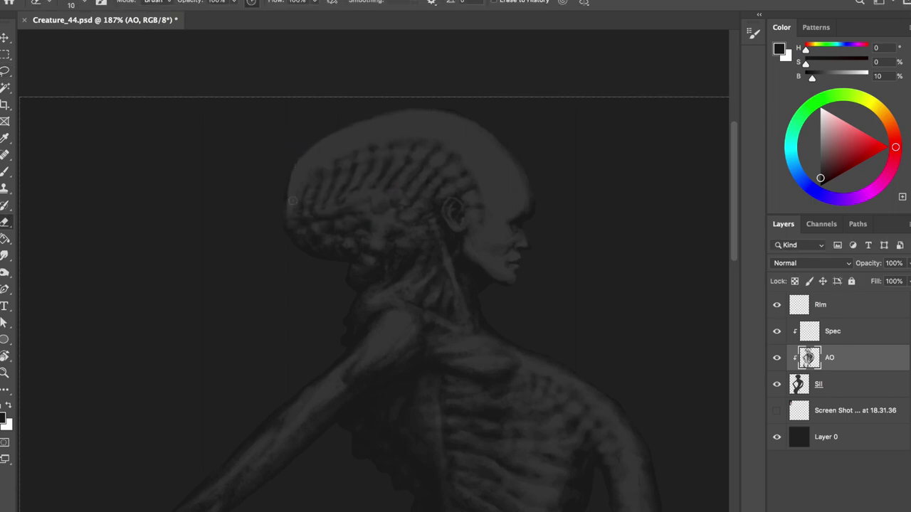
scroll(308, 140, "up", 2)
left_click_drag(308, 167, 289, 181)
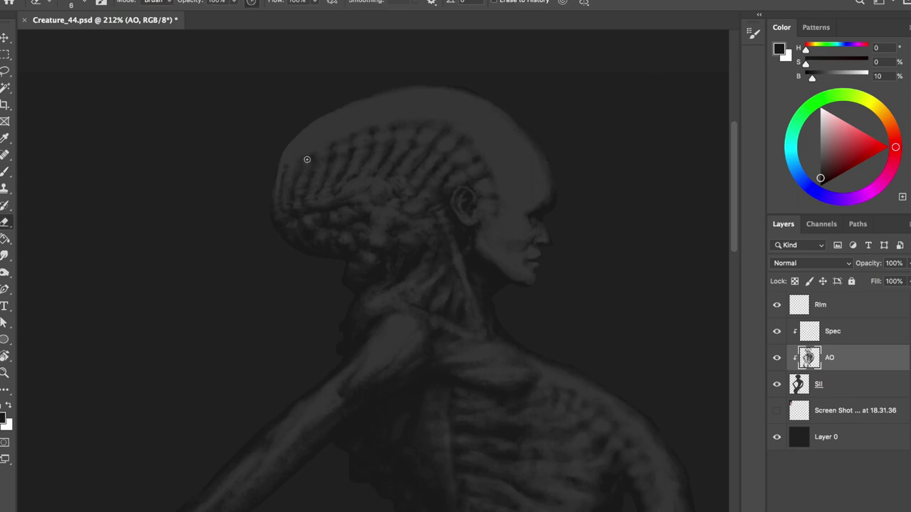
- Soften the back-of-head shading with a slightly larger eraser, flipping the canvas repeatedly to compare
key("b")
key("ctrl+shift+h")
key("e")
key("ctrl+shift+h")
key("bracketright")
key("bracketright")
key("bracketright")
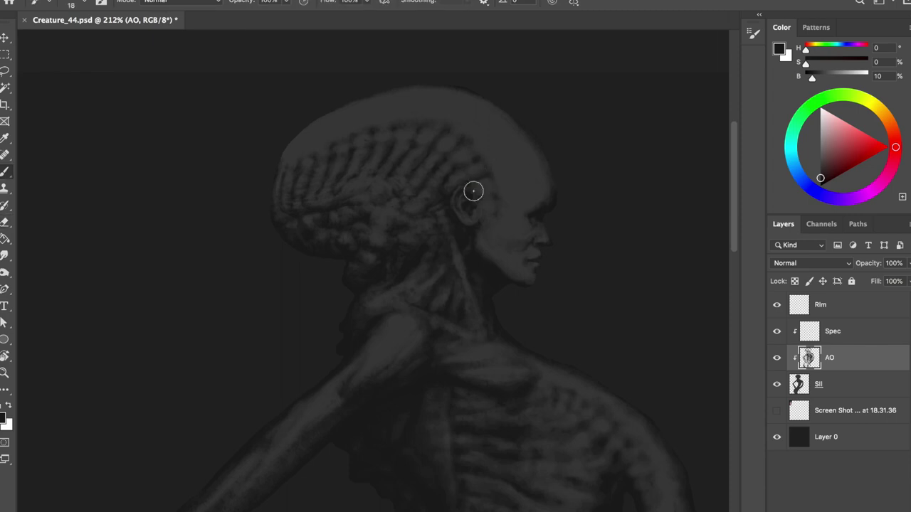
key("ctrl+shift+h")
key("bracketright")
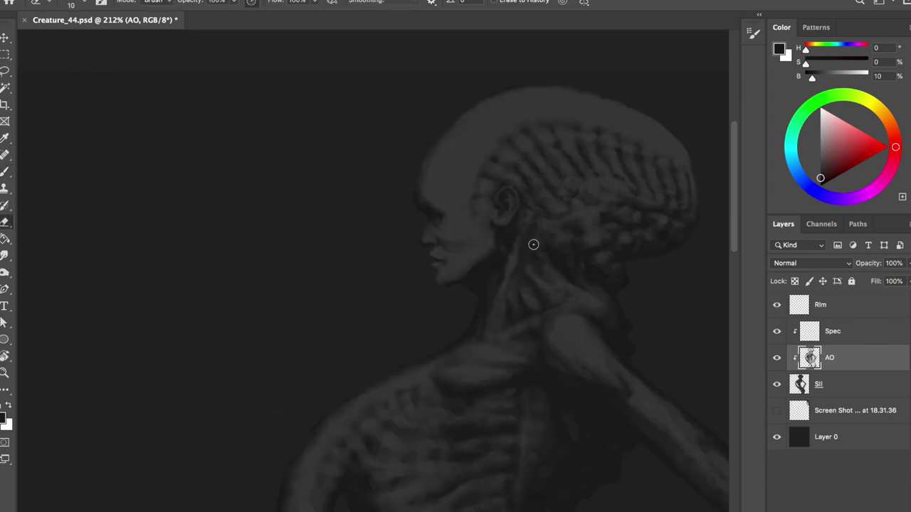
key("ctrl+shift+h")
- Choose a brush tip and repaint the ridges across the back of the skull
key("b")
right_click(351, 68)
key("Escape")
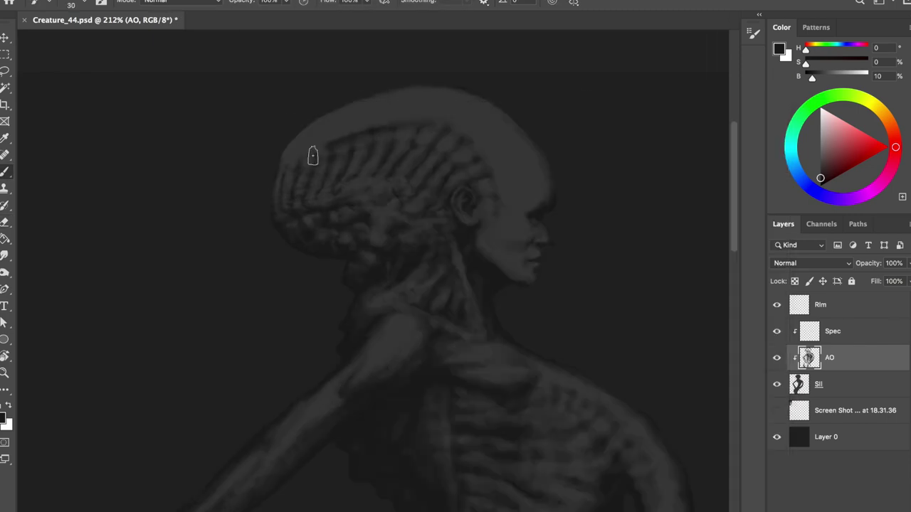
left_click_drag(455, 153, 492, 198)
left_click_drag(386, 136, 323, 145)
- Enlarge the brush and flip the canvas repeatedly to check the skull's proportions
key("bracketright")
key("bracketright")
key("bracketright")
key("ctrl+shift+h")
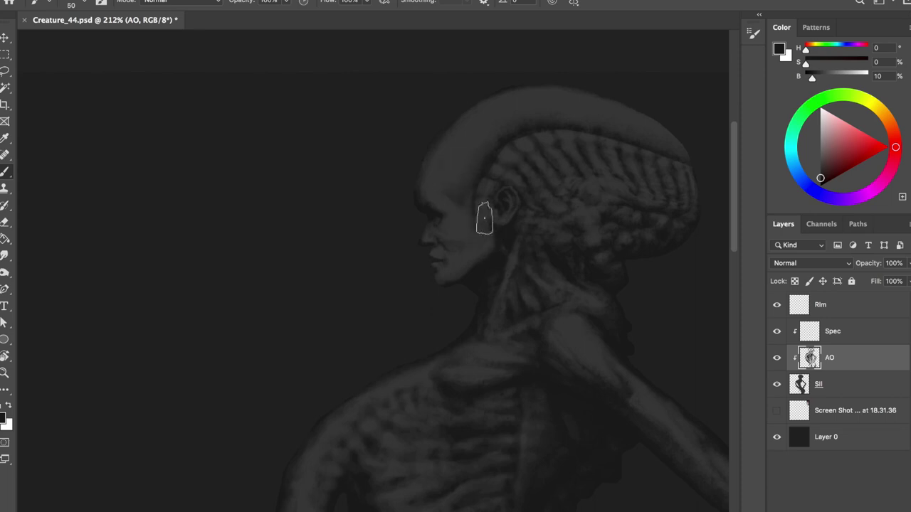
key("ctrl+shift+h")
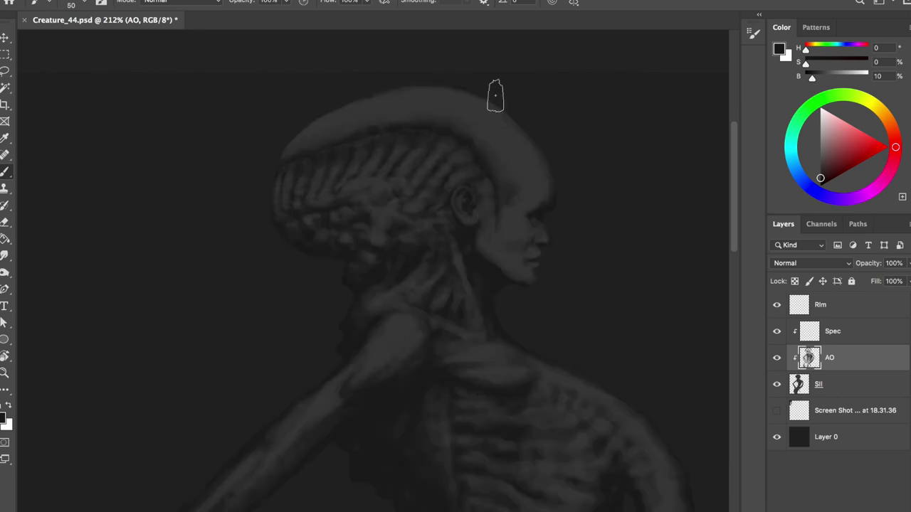
scroll(495, 96, "down", 3)
key("ctrl+shift+h")
scroll(484, 133, "up", 3)
key("ctrl+shift+h")
key("ctrl+shift+h")
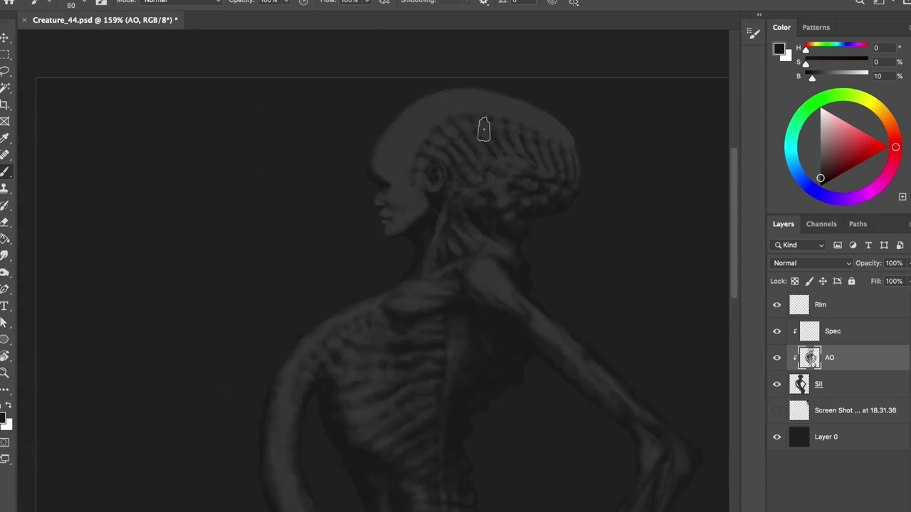
key("ctrl+shift+h")
scroll(306, 176, "up", 3)
key("e")
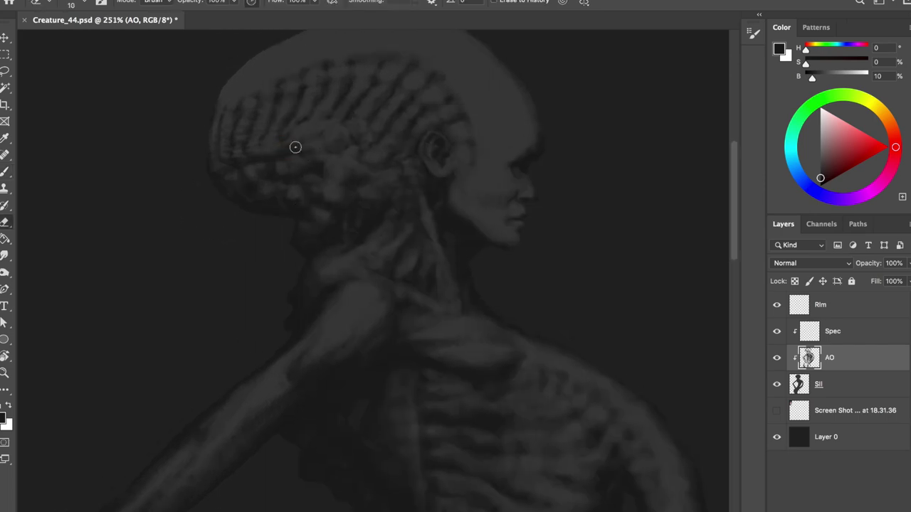
- Refine the AO shading on the skull ridges, softening the hair strokes, and check the head mirrored
key("b")
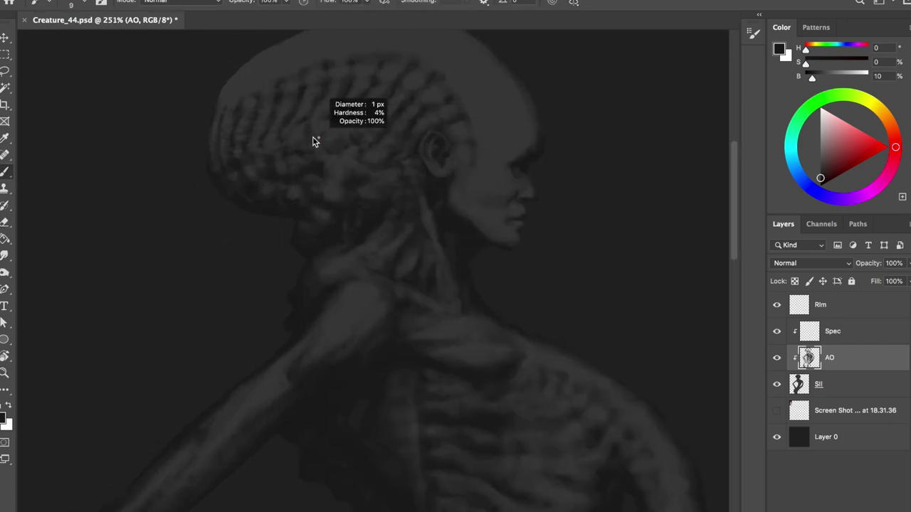
key("e")
key("b")
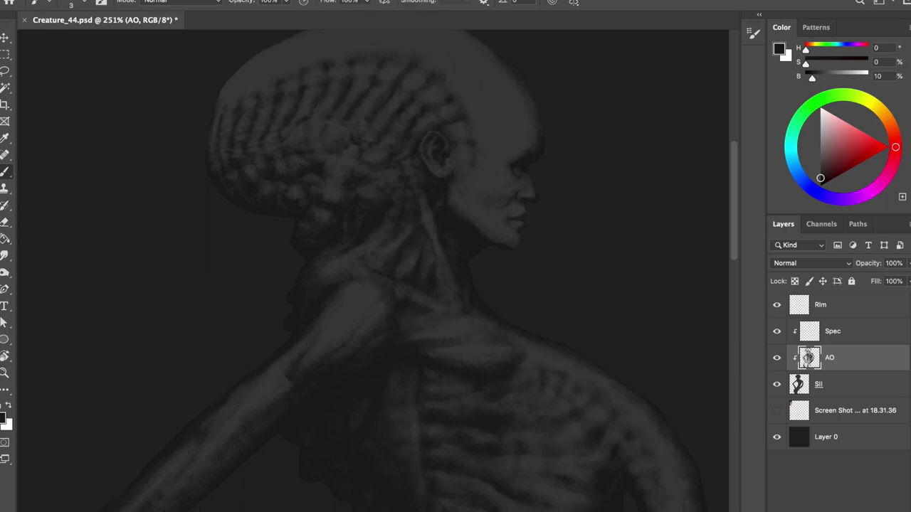
key("e")
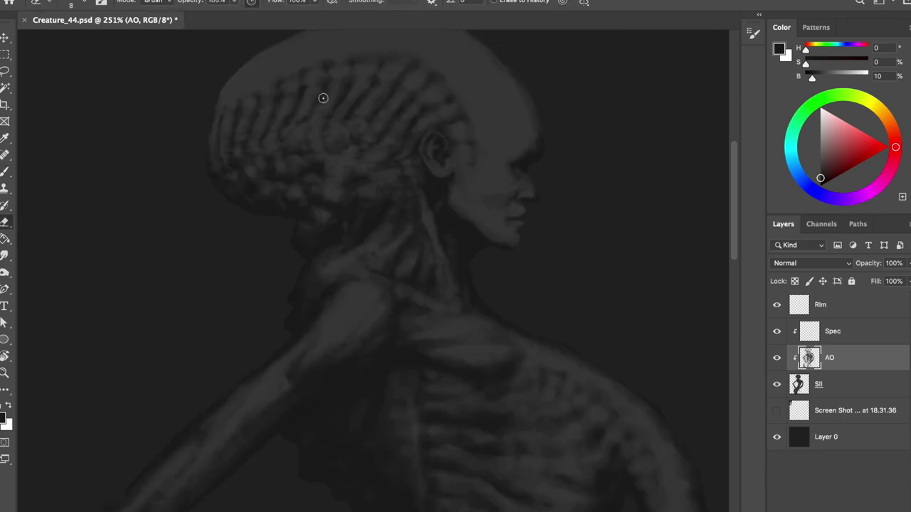
key("b")
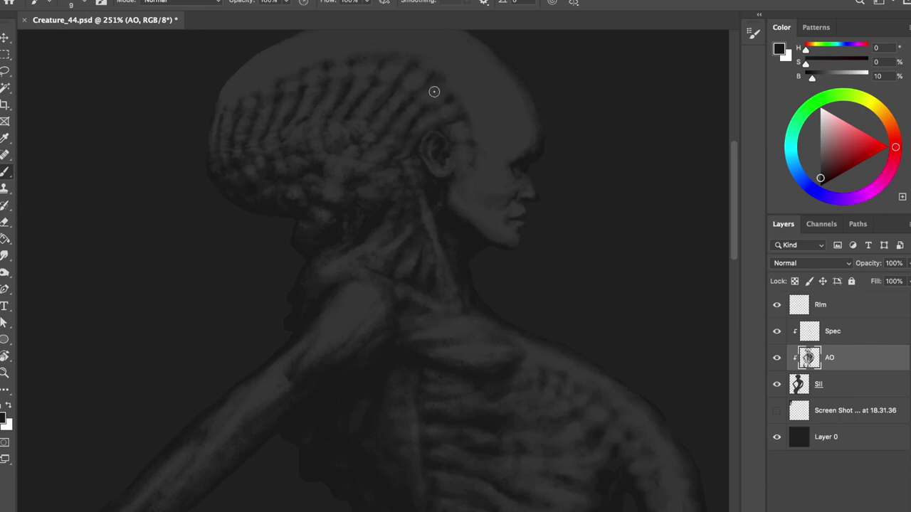
scroll(377, 122, "down", 1)
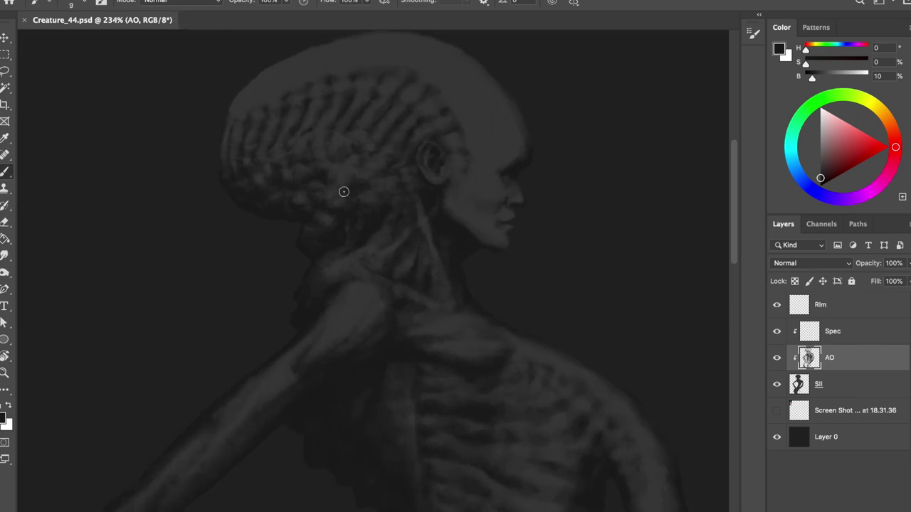
key("e")
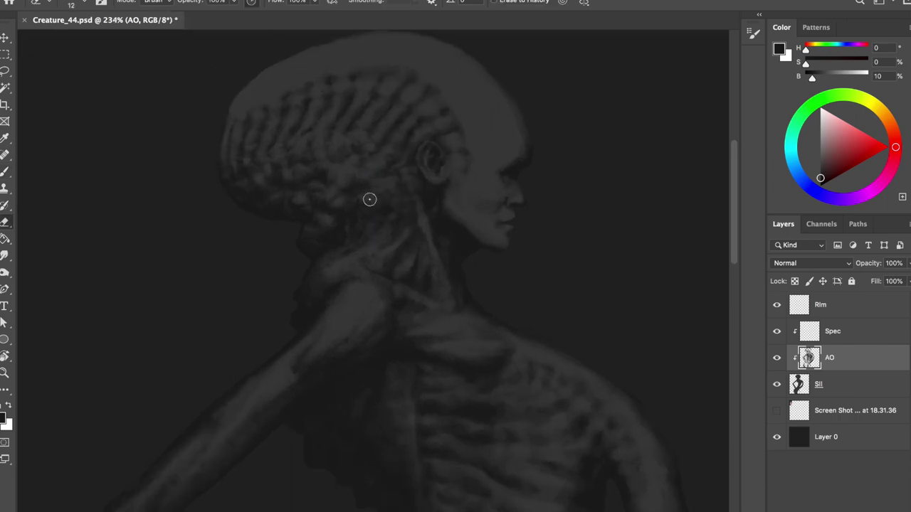
key("h")
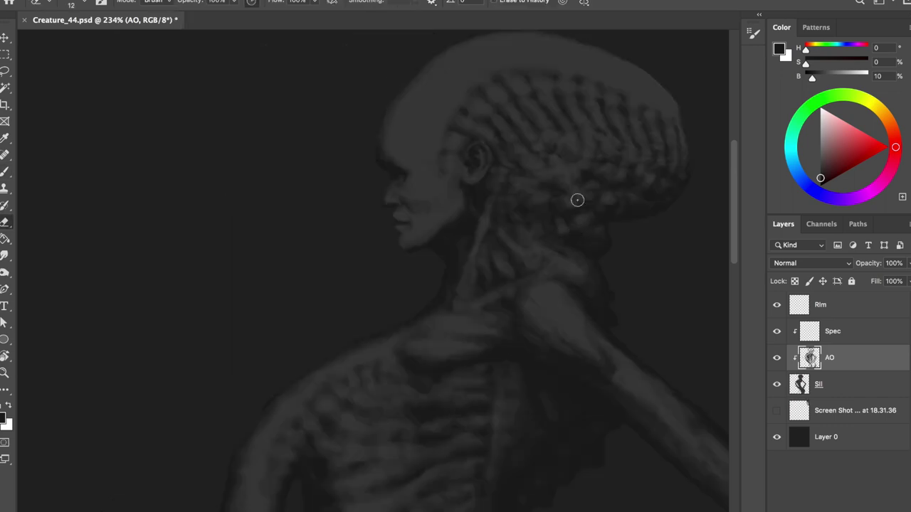
key("h")
- Deepen the AO shadow around the ear, enlarging the eraser and checking in mirrored view
key("b")
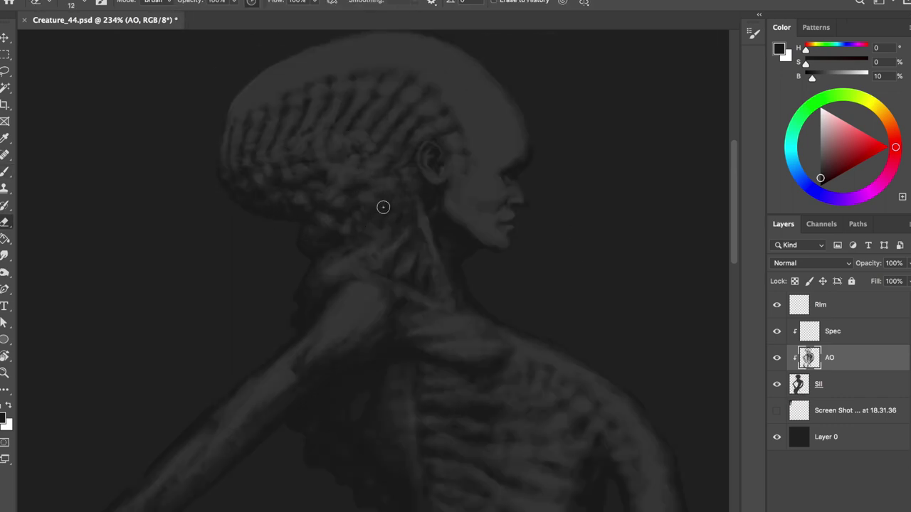
key("e")
key("h")
key("b")
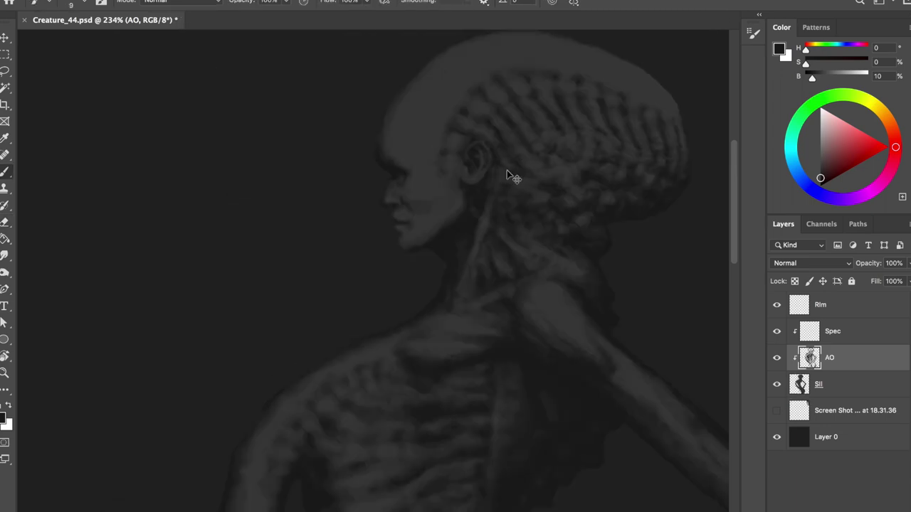
key("h")
key("e")
left_click_drag(429, 157, 458, 186)
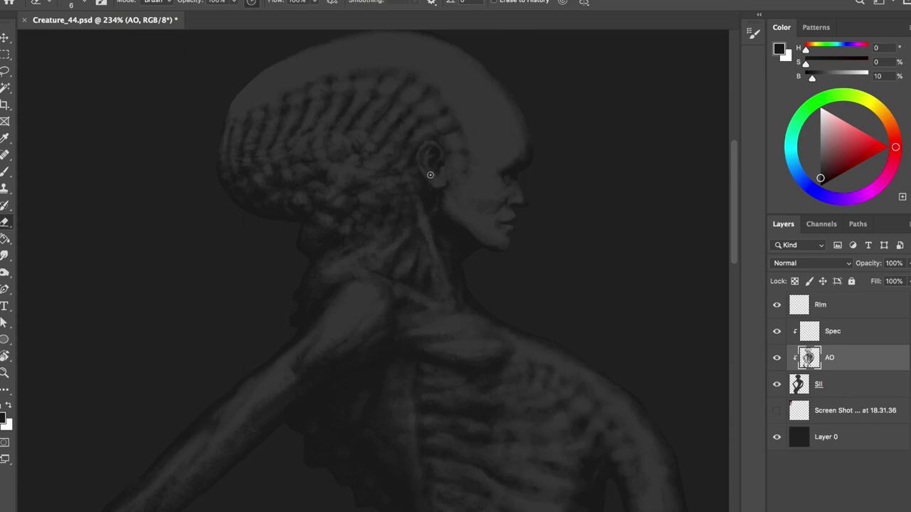
key("h")
key("h")
key("bracketright")
key("bracketright")
key("bracketright")
- Refine the AO shading on the face and jaw, save, and check the face mirrored
key("h")
key("b")
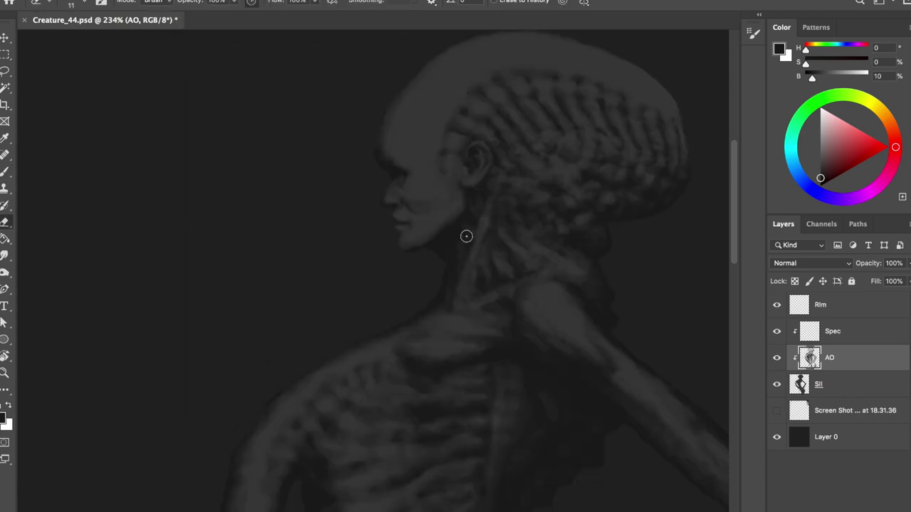
key("h")
key("ctrl+s")
key("e")
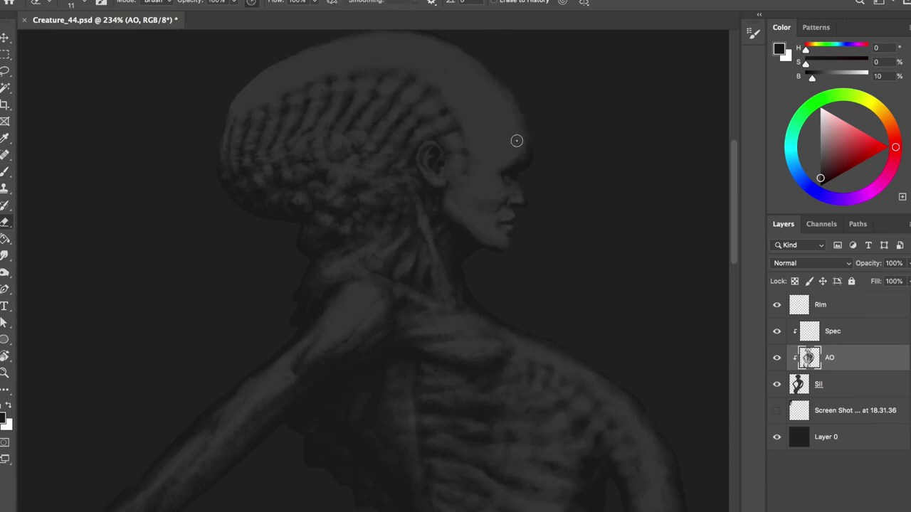
key("b")
key("h")
key("e")
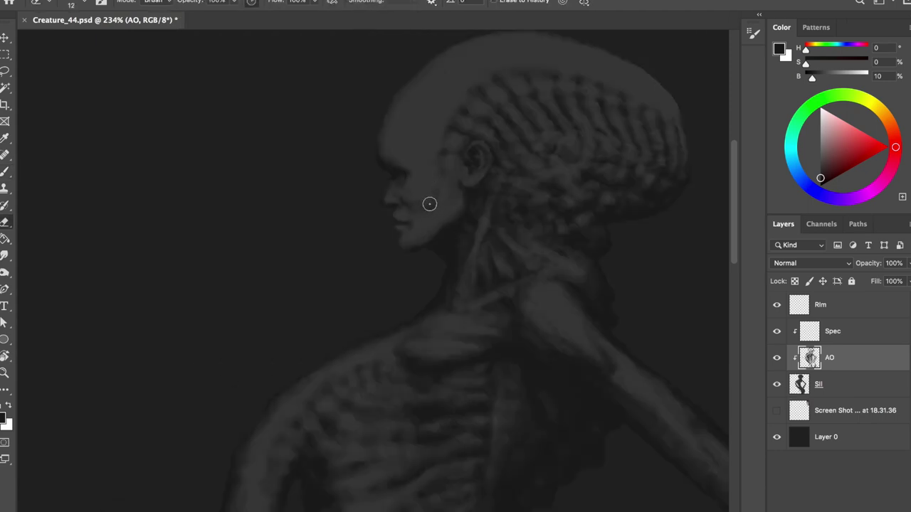
key("h")
key("alt+bracketleft")
key("l")
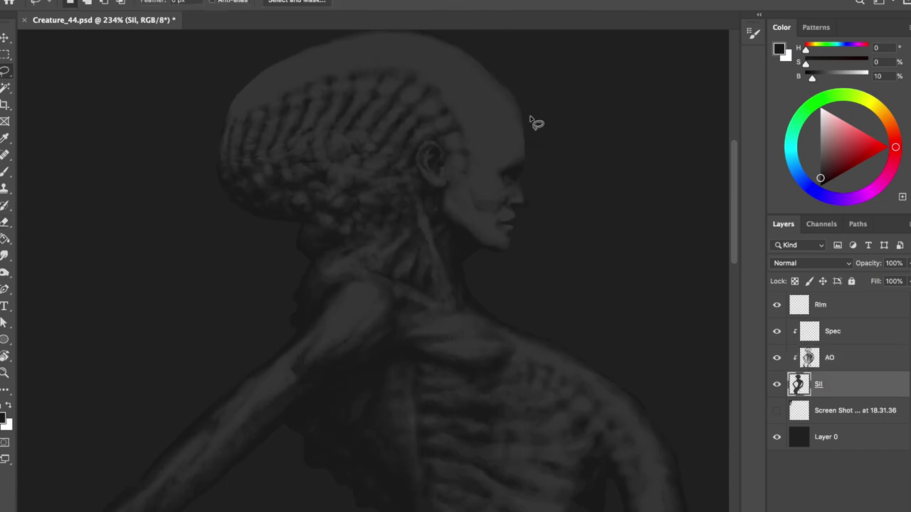
- Cancel a trial selection on the upper head and touch up the AO shading in mirrored view
left_click_drag(522, 174, 508, 133)
key("alt+BackSpace")
key("ctrl+d")
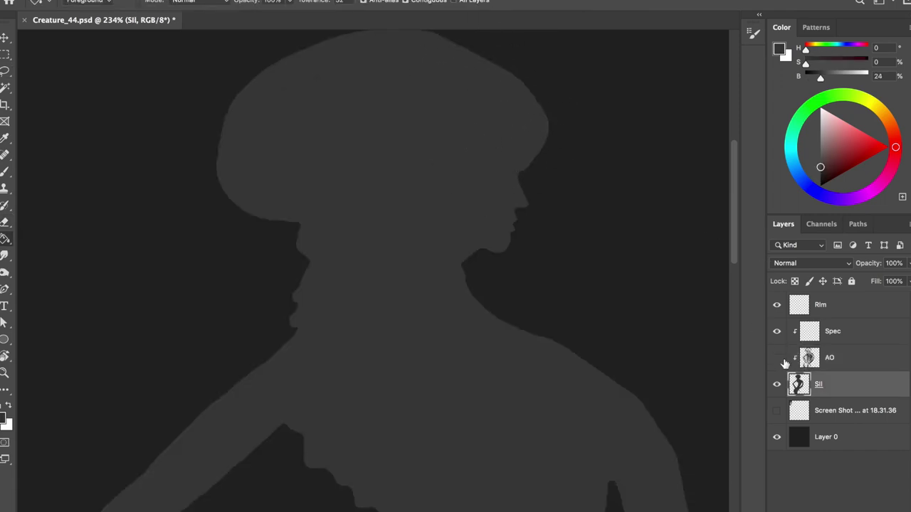
key("alt+bracketright")
key("e")
key("b")
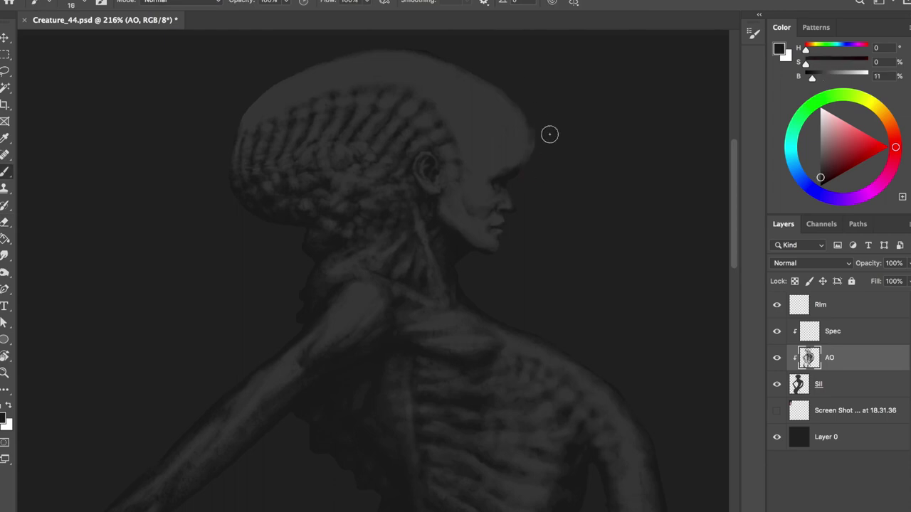
key("h")
key("h")
scroll(502, 140, "up", 3)
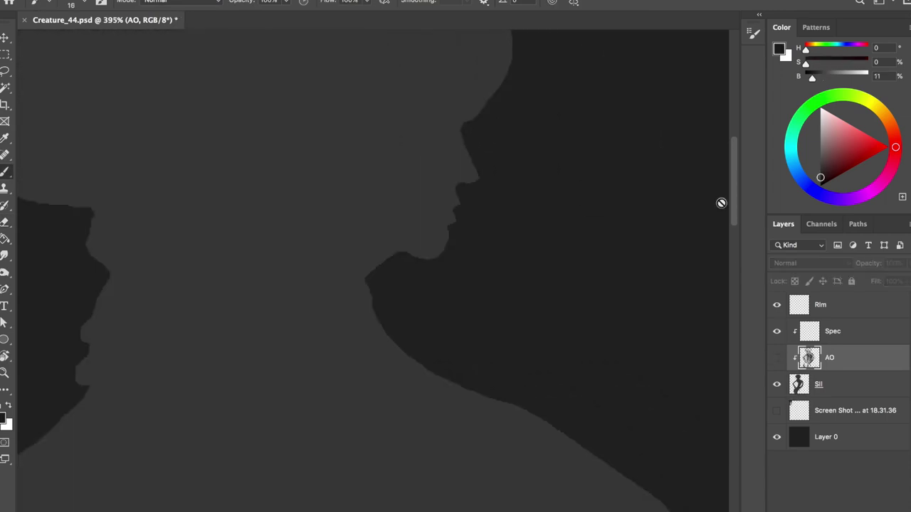
- On Sil, lasso the nose area, fill it with silhouette grey, and compare with undo/redo
key("alt+bracketleft")
key("l")
left_click_drag(456, 183, 487, 171)
key("g")
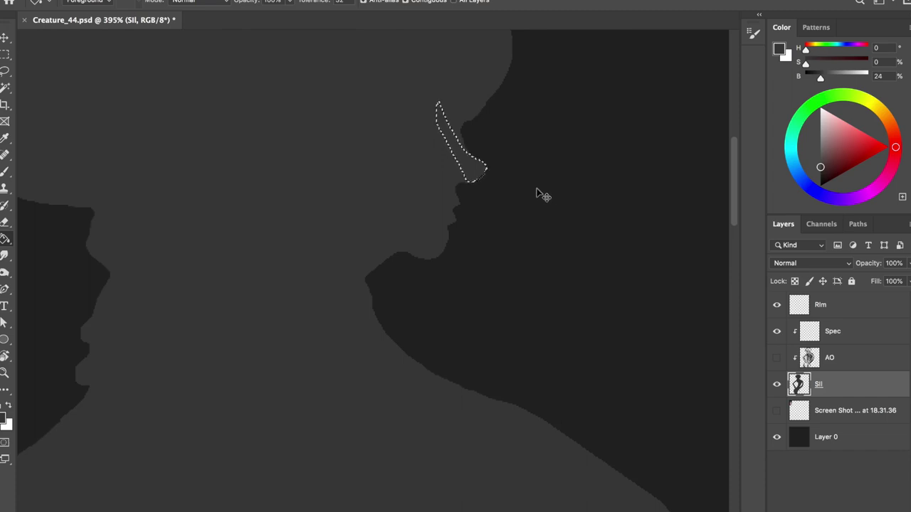
key("alt+BackSpace")
key("ctrl+d")
key("b")
right_click(477, 107)
key("Escape")
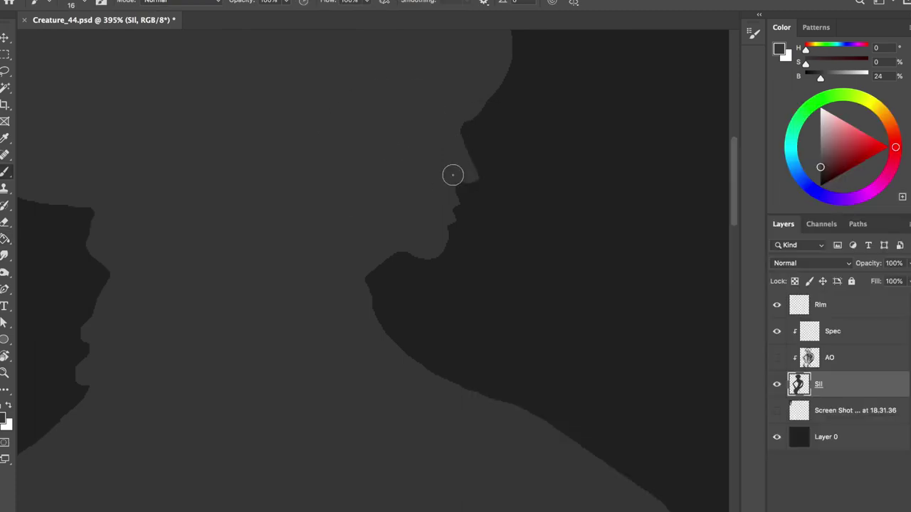
key("ctrl+z")
key("ctrl+shift+z")
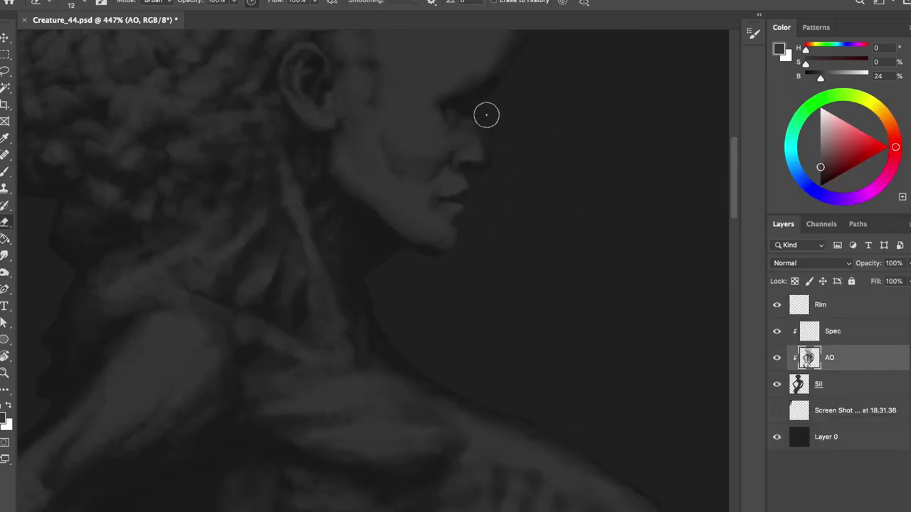
- Pick a darker grey with a larger brush for the face shading and lasso an upper-head area
key("bracketleft")
key("bracketleft")
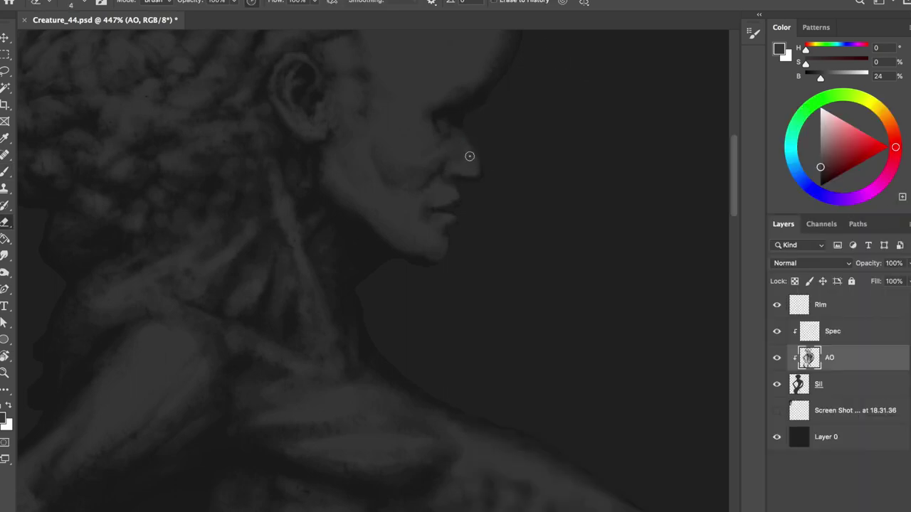
scroll(432, 187, "down", 1)
key("b")
left_click(460, 195, "alt")
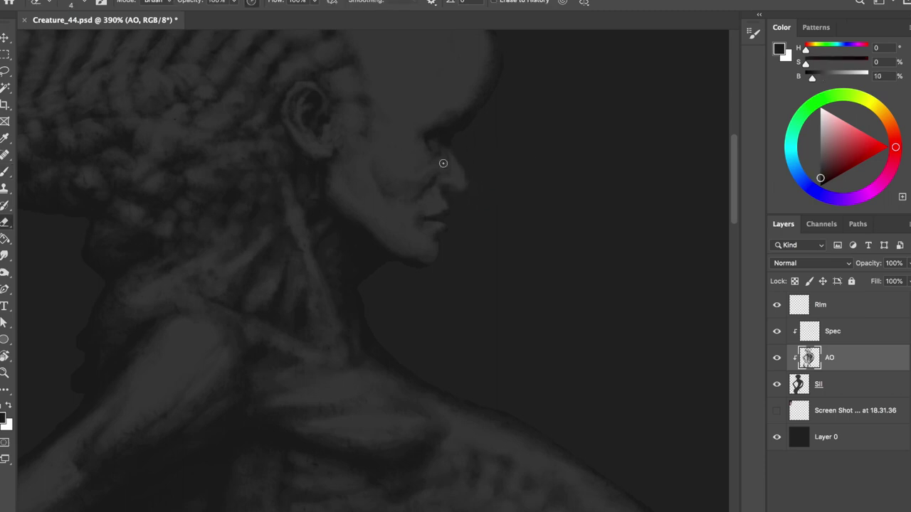
key("bracketright")
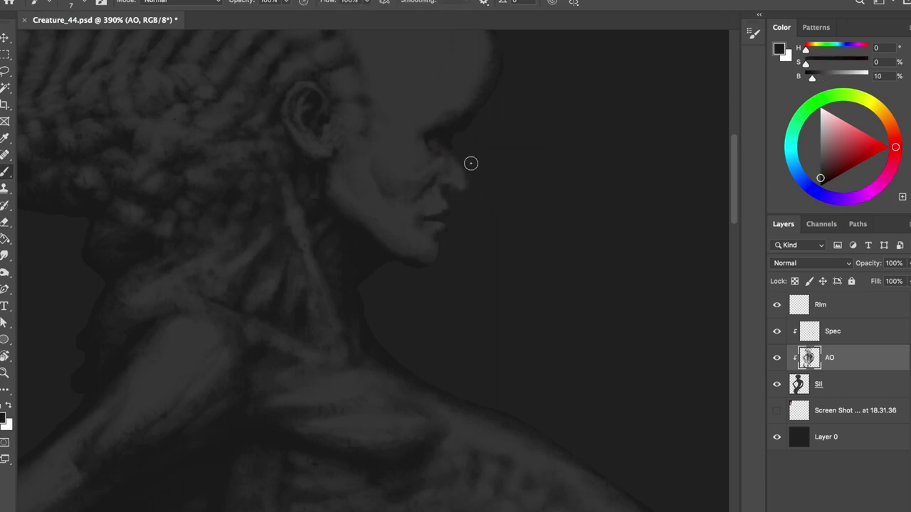
left_click(777, 358)
left_click(797, 376)
key("l")
left_click_drag(460, 114, 448, 171)
key("g")
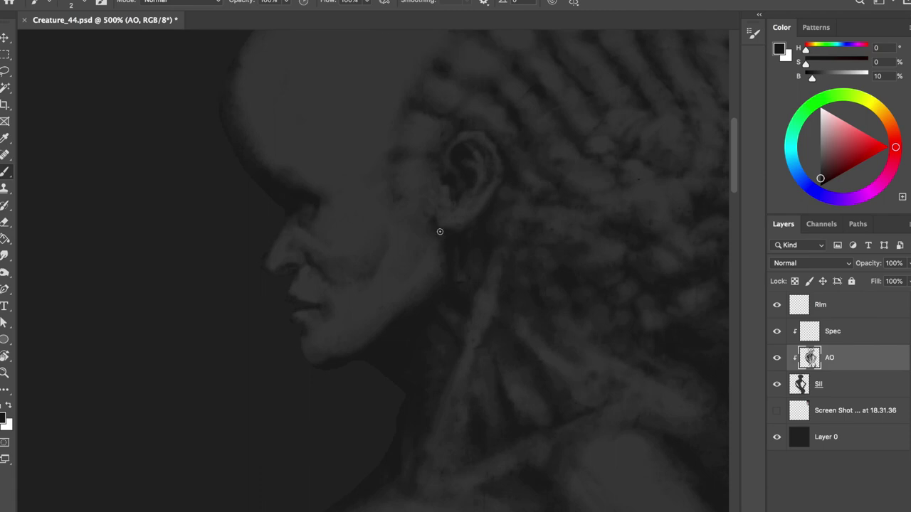
- Refine the face shading and dab a light highlight on the eye, checking the mirrored view
key("e")
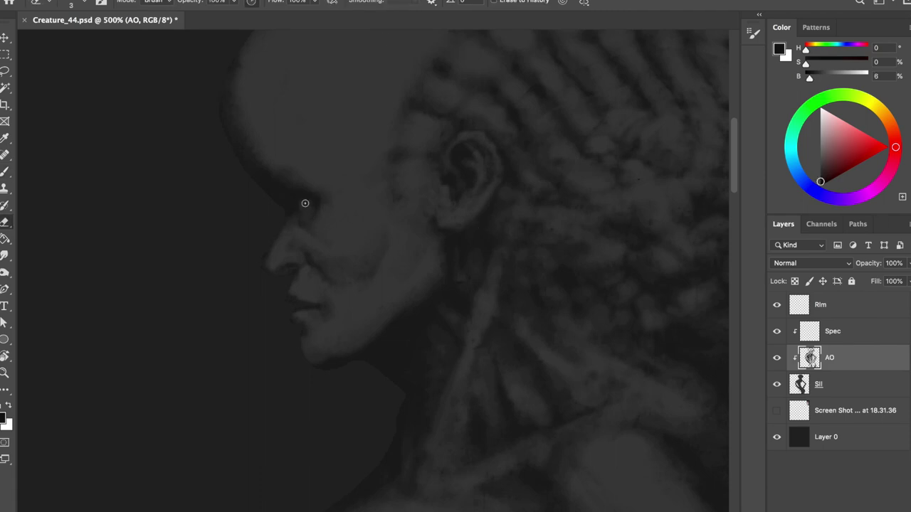
key("h")
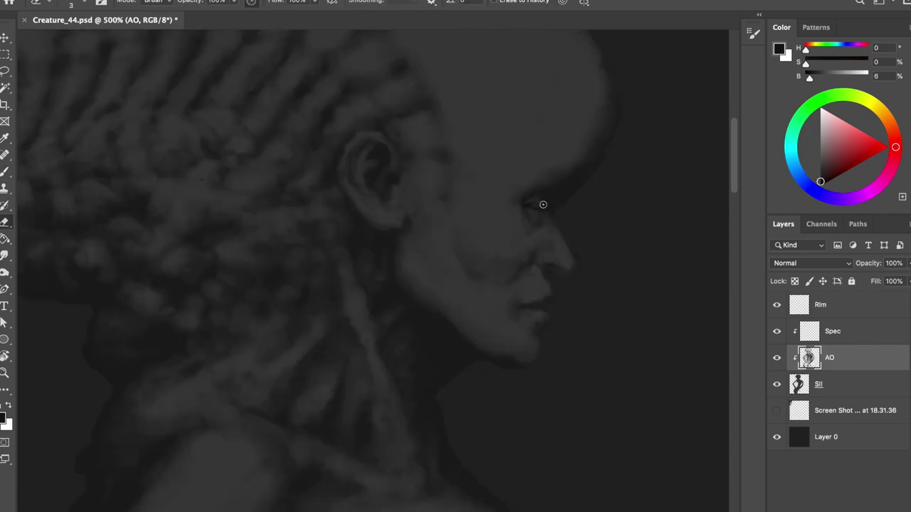
key("b")
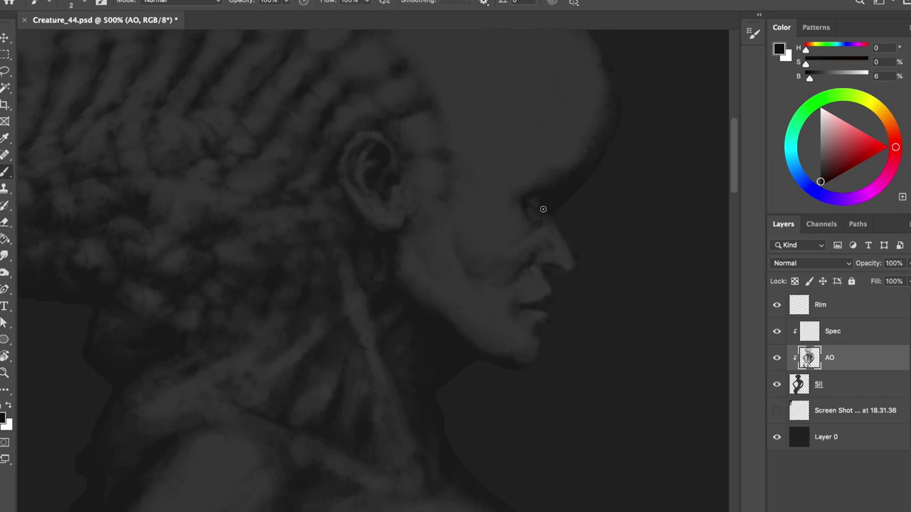
key("ctrl+0")
key("h")
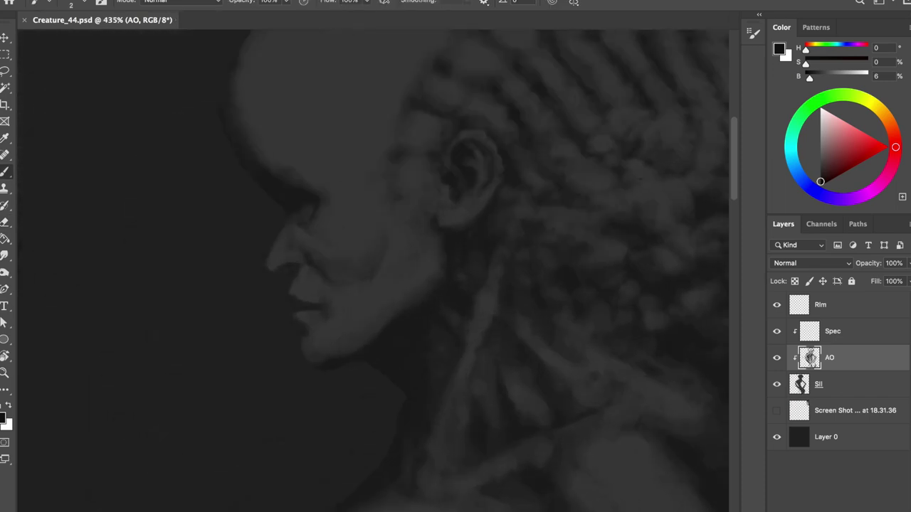
left_click(304, 205)
key("e")
key("h")
key("b")
key("h")
scroll(533, 167, "down", 5)
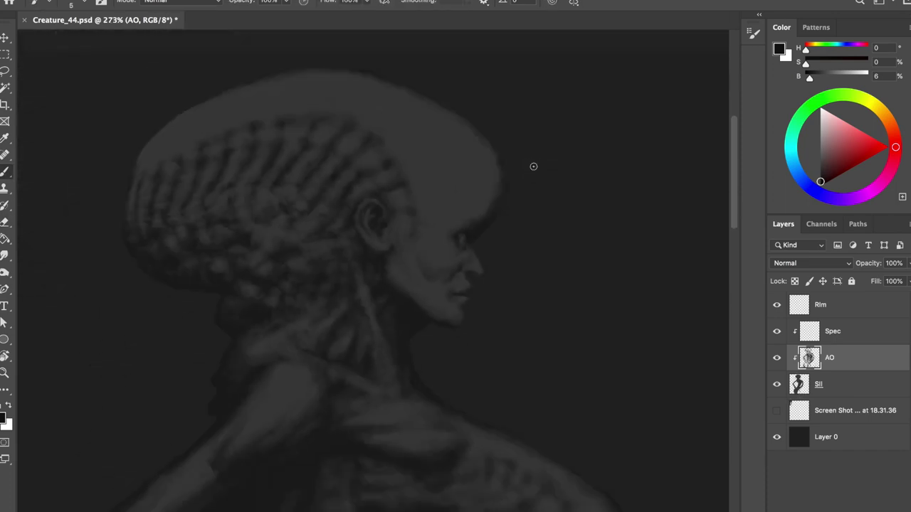
- Finish refining the face shading in mirrored view and save the file
key("h")
scroll(526, 178, "up", 3)
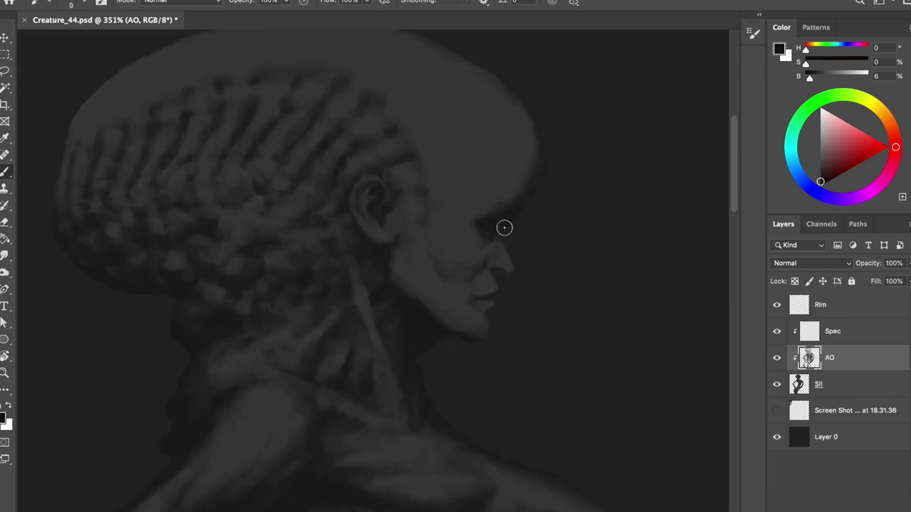
key("e")
key("b")
scroll(520, 185, "down", 2)
key("h")
key("ctrl+s")
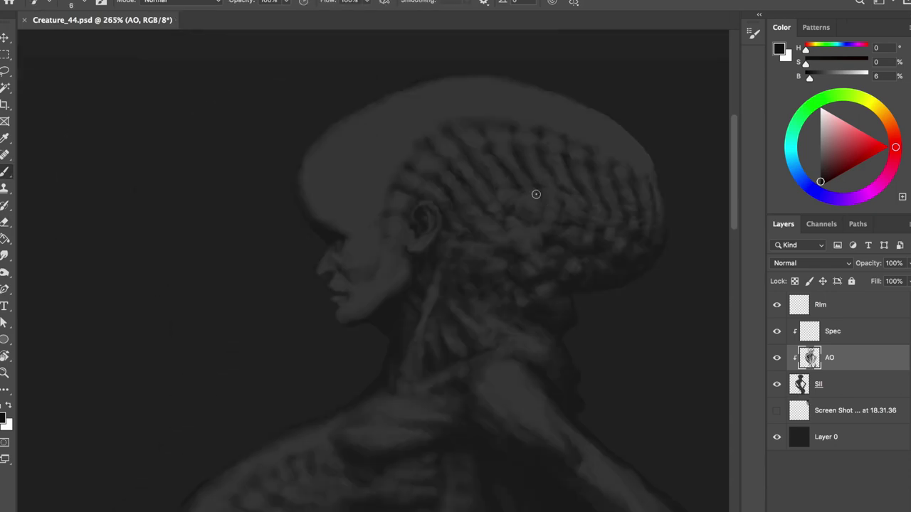
key("h")
key("e")
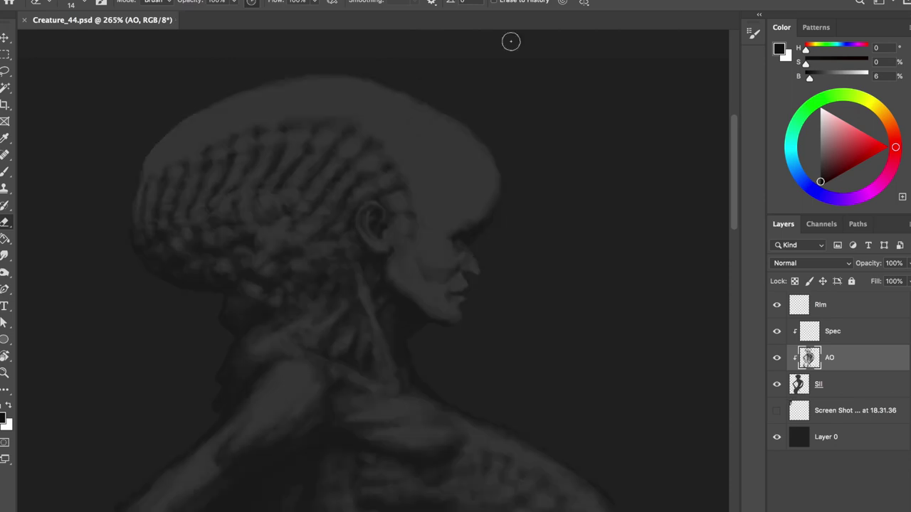
right_click(347, 74)
- Set the brush to size 26 at 50% opacity, then shrink it slightly
type("26")
key("Return")
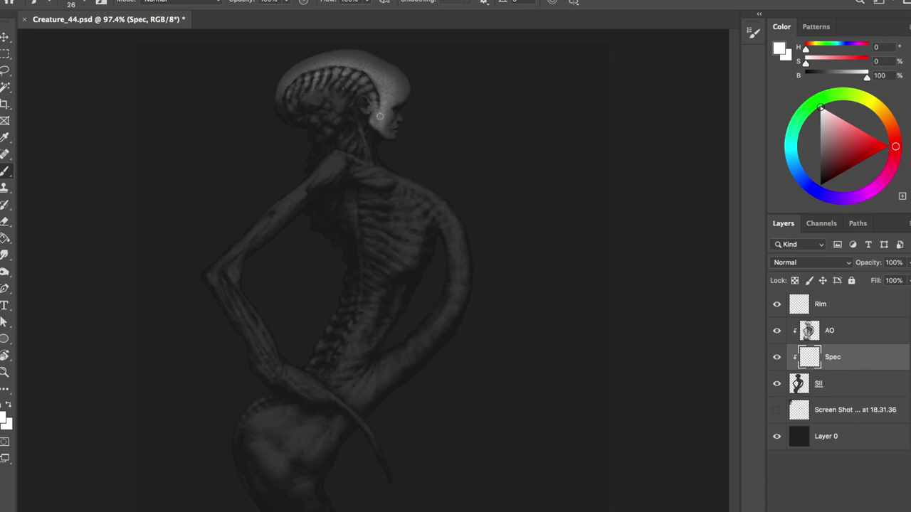
left_click_drag(401, 90, 393, 99)
left_click_drag(396, 96, 392, 113)
key("5")
key("ctrl+shift+h")
left_click_drag(372, 97, 366, 98)
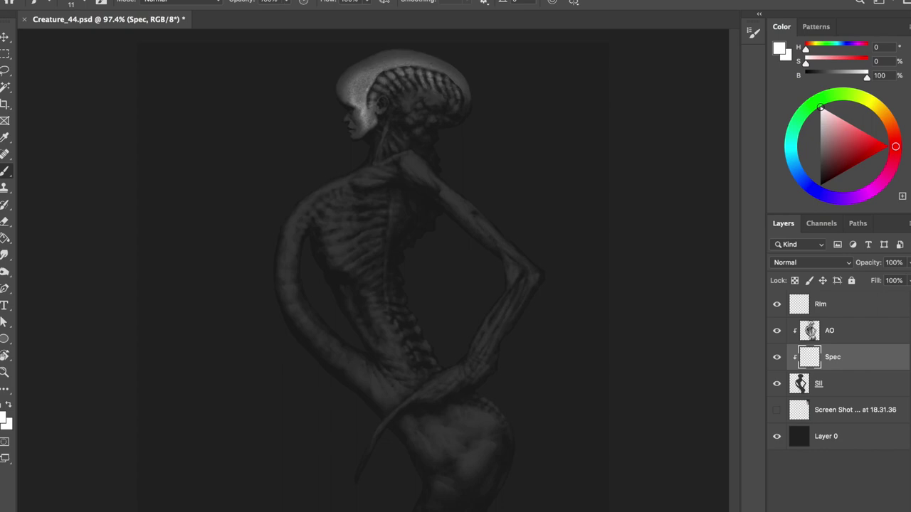
key("ctrl+shift+h")
key("5")
- Paint white highlights over the top and front of the skull, checking them mirrored
key("e")
key("b")
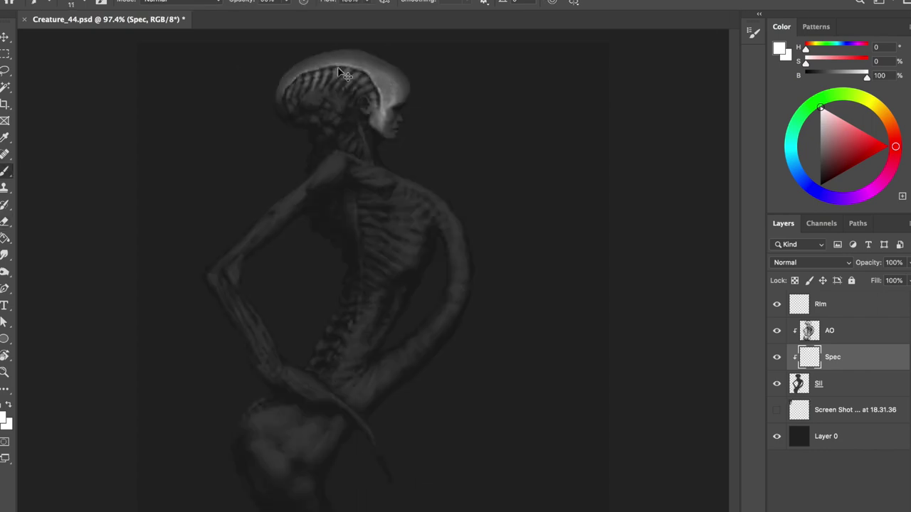
left_click_drag(373, 57, 388, 86)
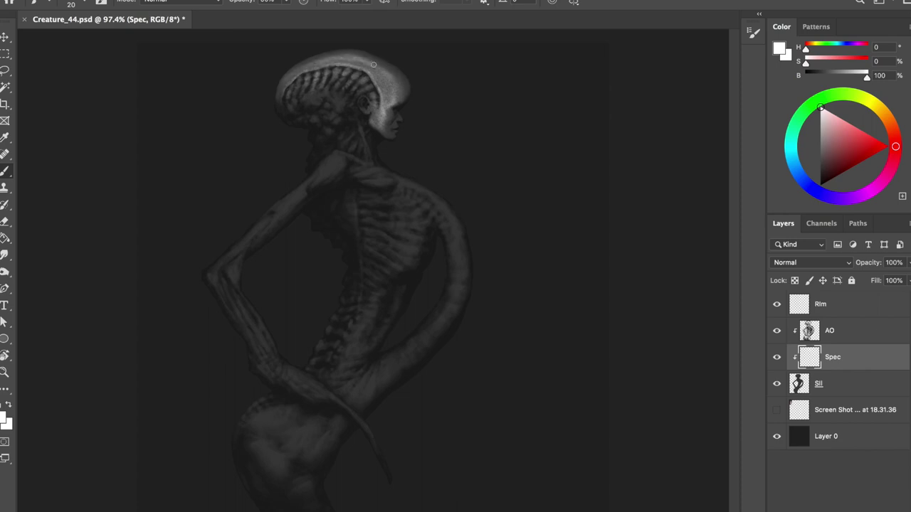
key("h")
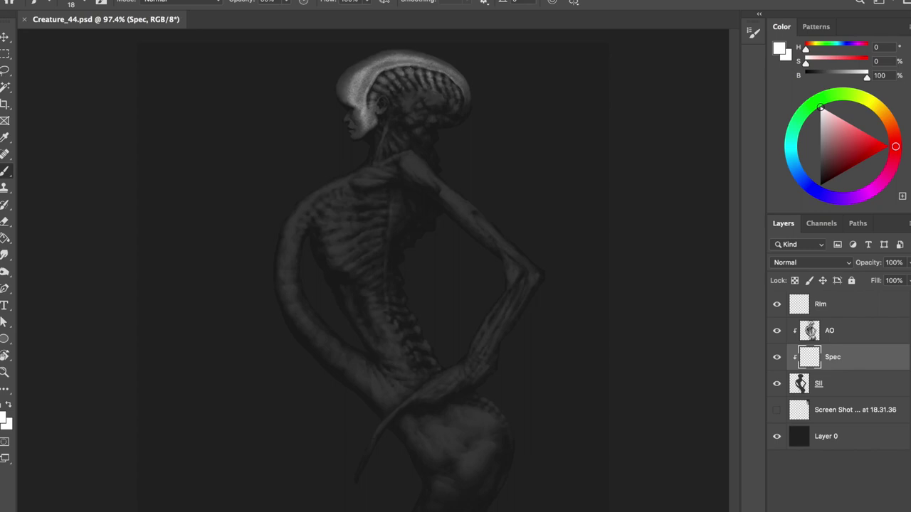
scroll(359, 89, "up", 3)
left_click_drag(334, 143, 331, 149)
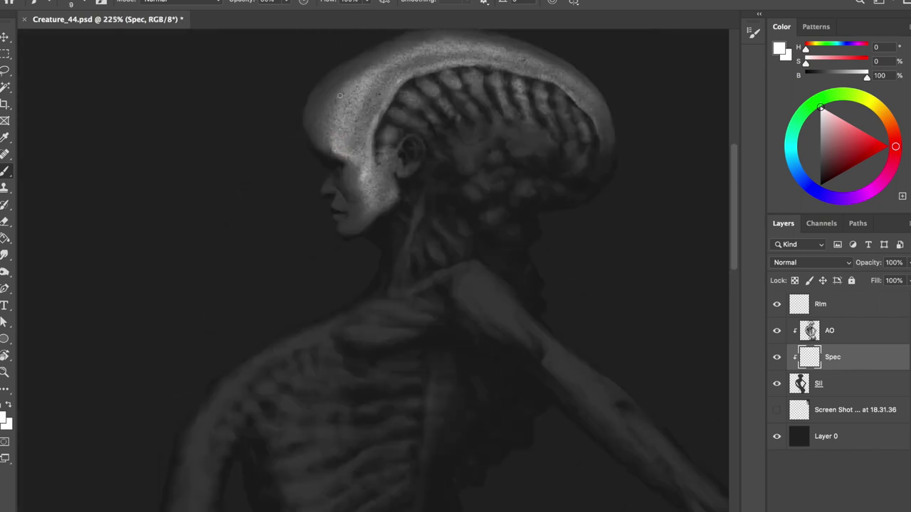
- Add speckled highlights across the forehead, adjusting the brush size
left_click_drag(340, 95, 306, 136)
key("e")
key("b")
left_click_drag(329, 184, 331, 191)
key("e")
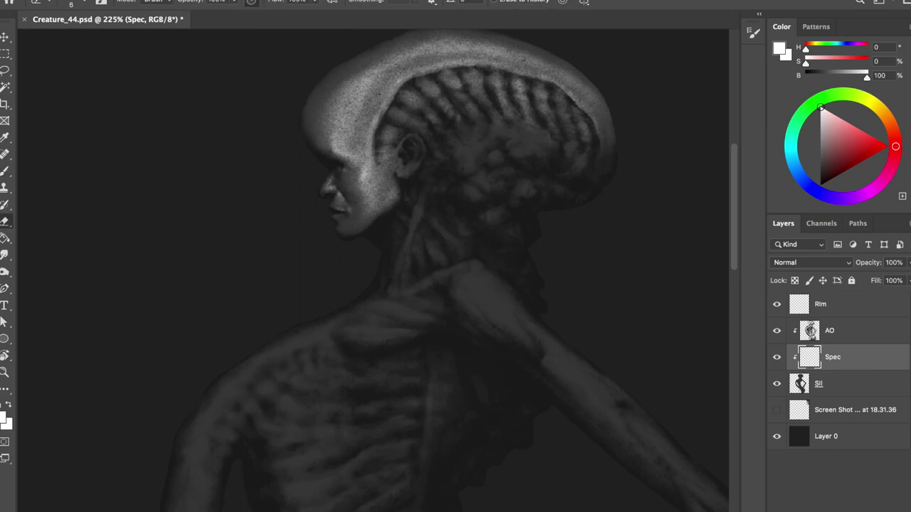
key("ctrl+z")
key("b")
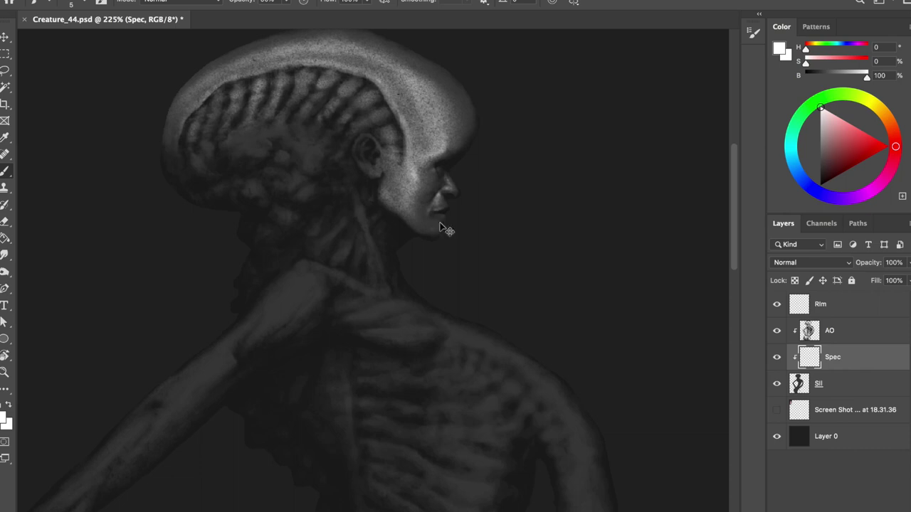
key("bracketright")
key("bracketright")
key("bracketright")
key("bracketright")
key("bracketright")
key("bracketright")
- Highlight the upper ridges, back, lower back and back-left edge of the head
left_click_drag(274, 105, 258, 90)
left_click_drag(220, 116, 197, 121)
mouse_move(303, 77)
left_mouse_down()
mouse_move(349, 88)
mouse_move(388, 134)
mouse_move(322, 129)
left_mouse_up()
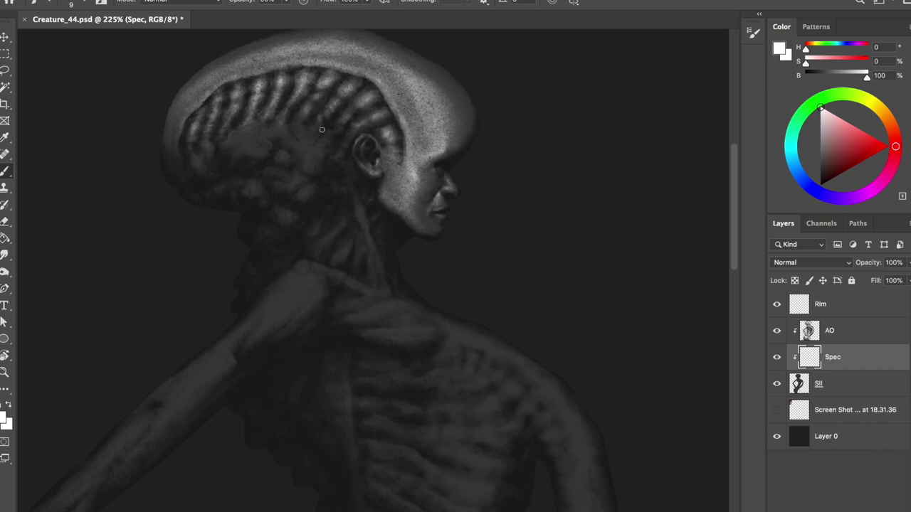
mouse_move(228, 146)
left_mouse_down()
mouse_move(314, 165)
mouse_move(250, 125)
mouse_move(311, 135)
left_mouse_up()
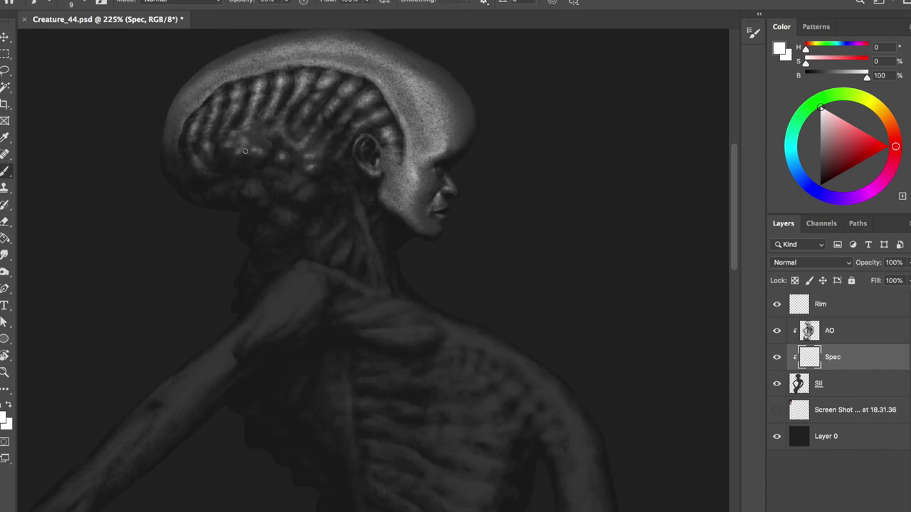
left_click_drag(262, 188, 306, 191)
left_click_drag(251, 142, 259, 146)
left_click_drag(183, 151, 197, 95)
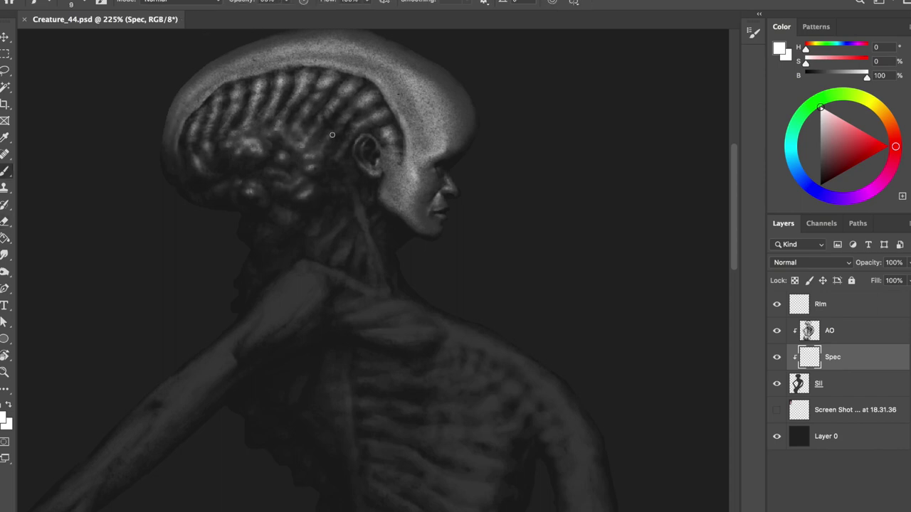
- Save, set the brush to 5 px, and compare the speckled texture with undo/redo
scroll(288, 150, "down", 2)
key("e")
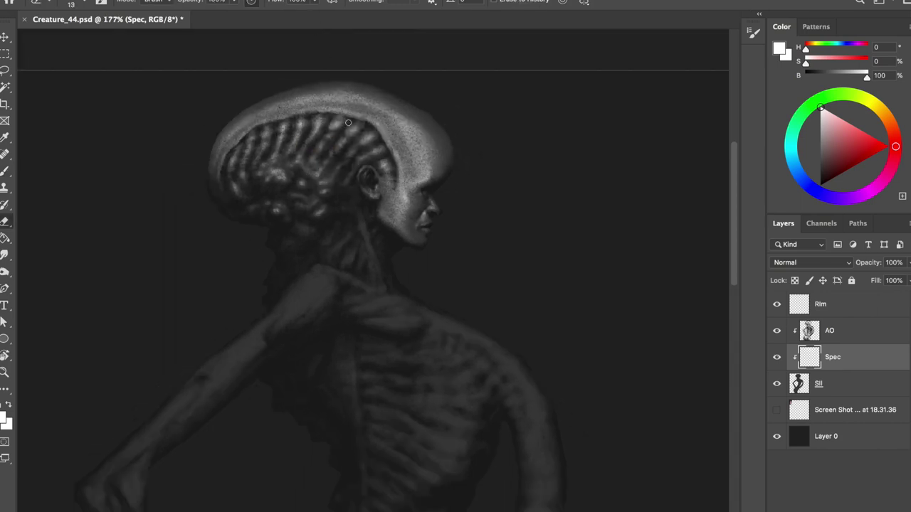
key("ctrl+s")
key("b")
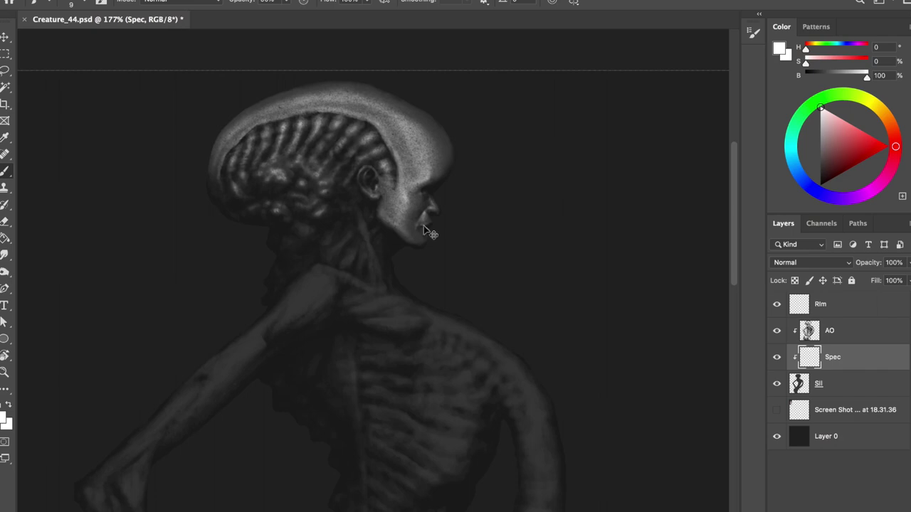
left_click_drag(377, 277, 373, 262)
key("ctrl+z")
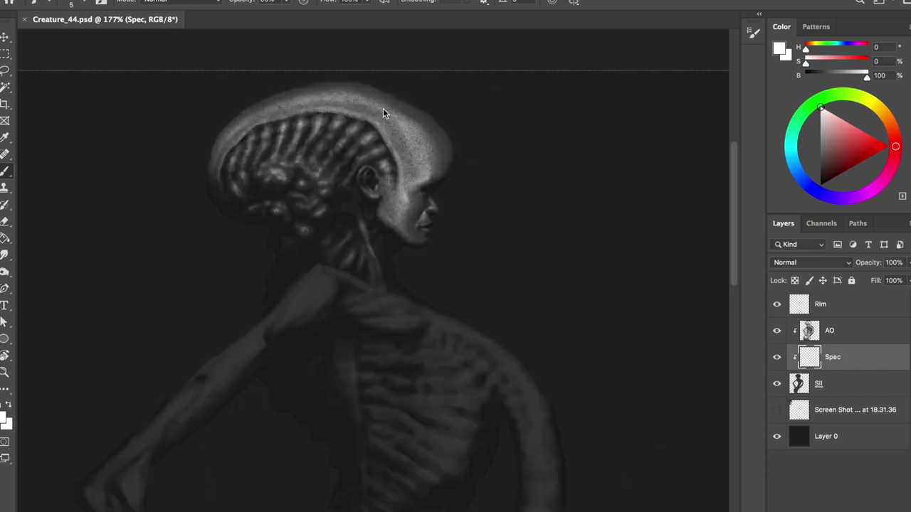
key("ctrl+shift+z")
- Brighten the creature's elbow with a highlight on the Spec layer
key("e")
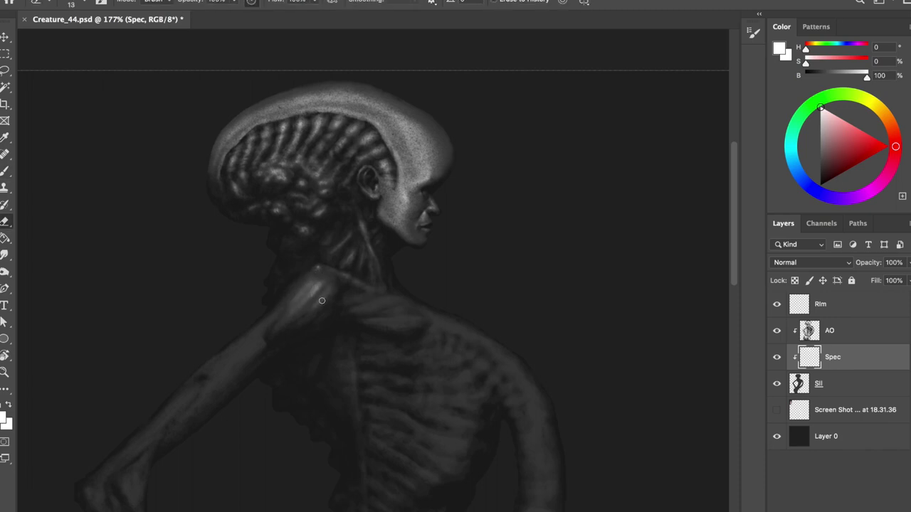
scroll(271, 331, "down", 2)
scroll(248, 350, "down", 2)
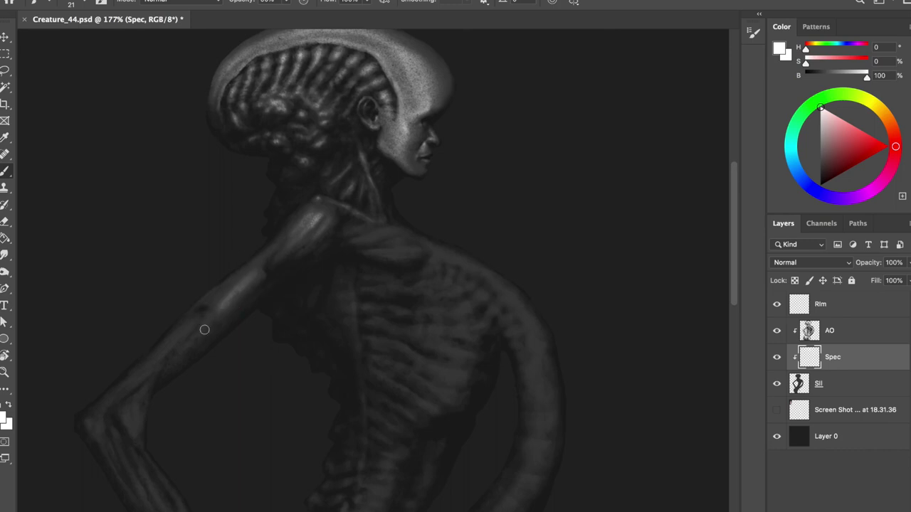
key("b")
scroll(143, 350, "down", 1)
left_click_drag(156, 358, 151, 390)
key("e")
key("b")
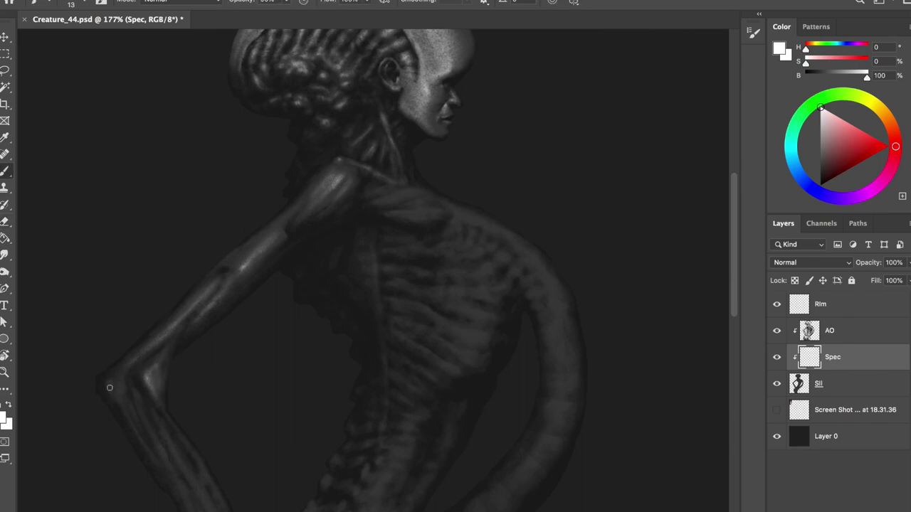
- Extend soft highlights down the forearm and onto the hand gripping the tail
scroll(119, 396, "down", 3)
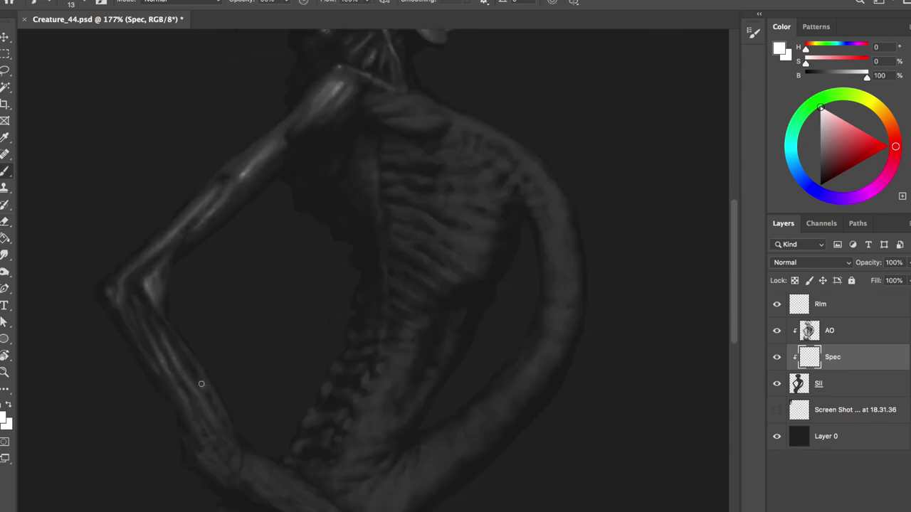
key("e")
key("b")
scroll(148, 337, "down", 1)
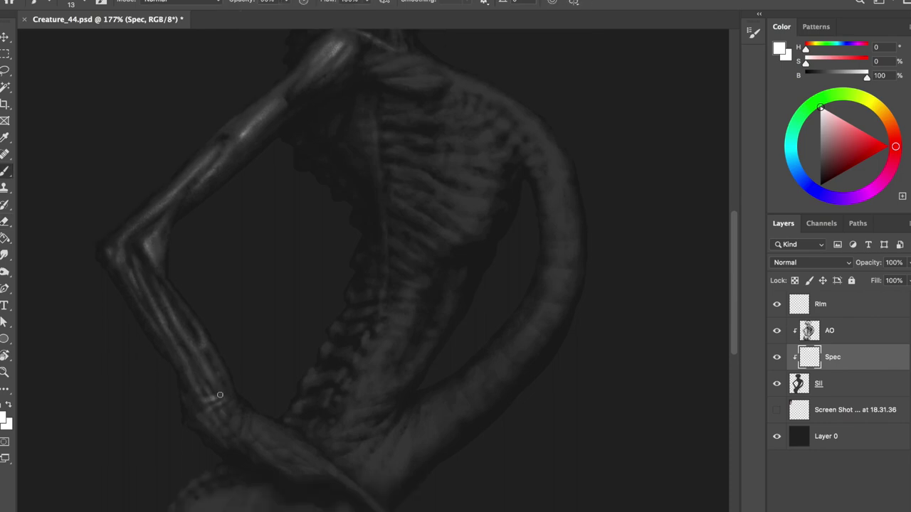
key("e")
key("ctrl+shift+h")
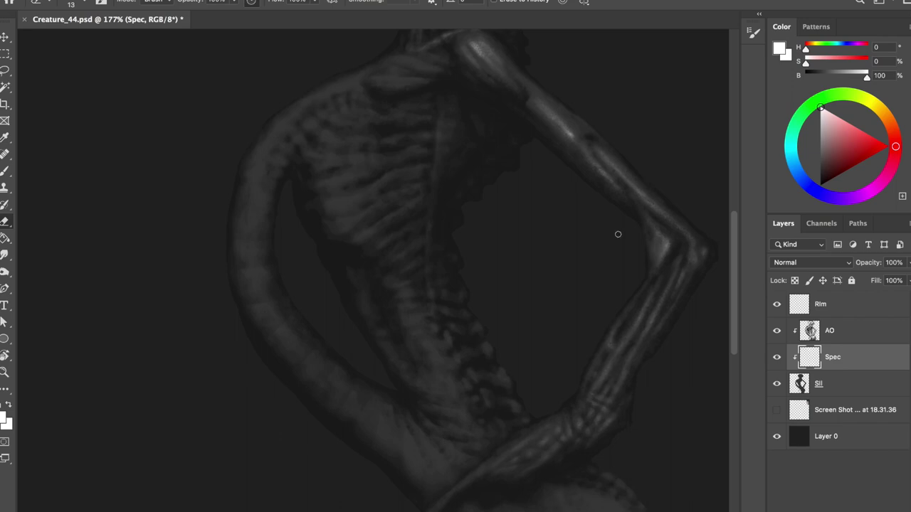
key("b")
scroll(618, 234, "down", 3)
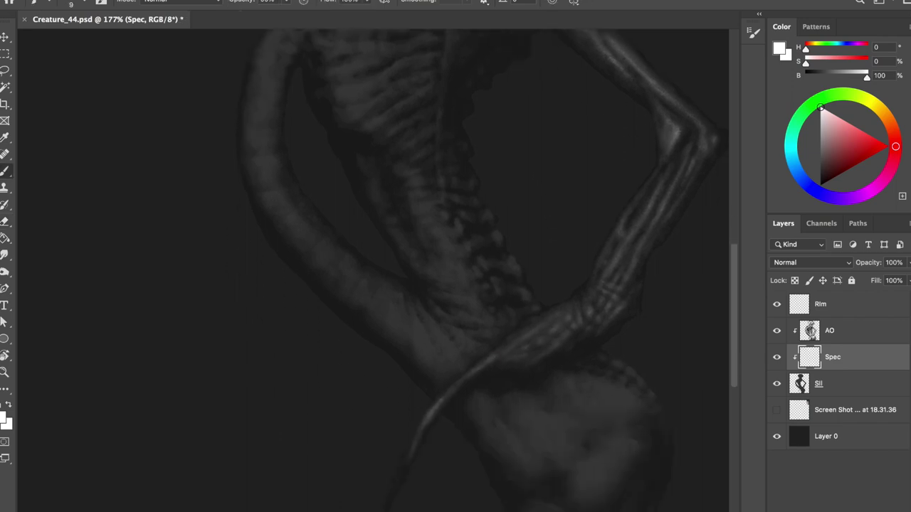
- Mirror the canvas and zoom in on the upper torso and head
key("ctrl+shift+h")
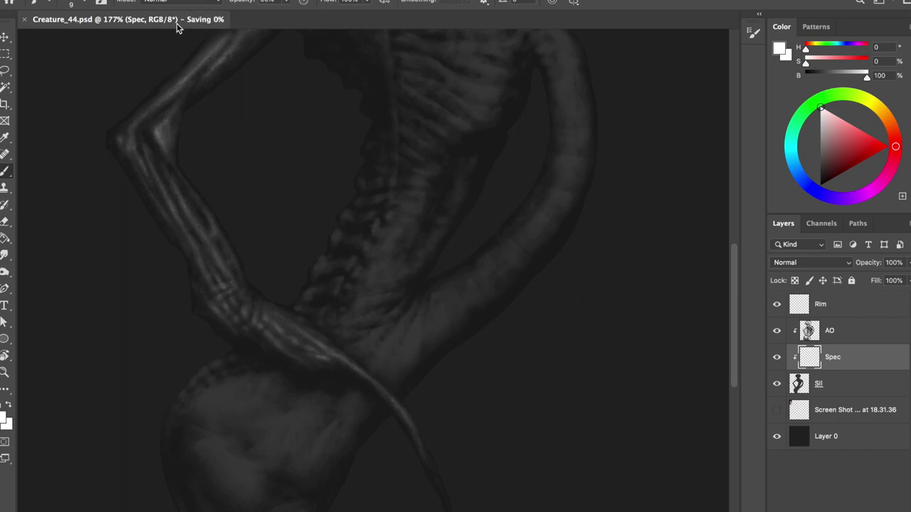
left_click_drag(182, 71, 311, 206)
left_click(312, 207)
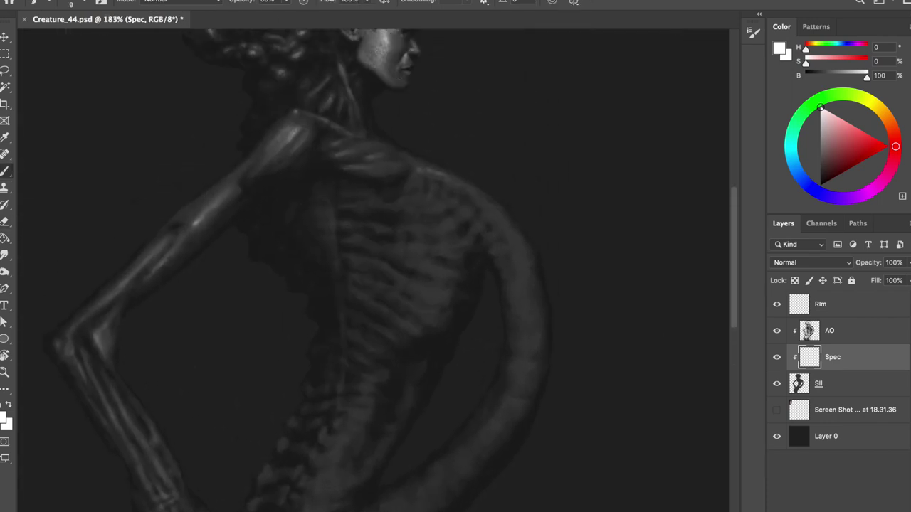
- Paint white highlights along the shoulder edge and down the back tube
left_click_drag(501, 219, 523, 276)
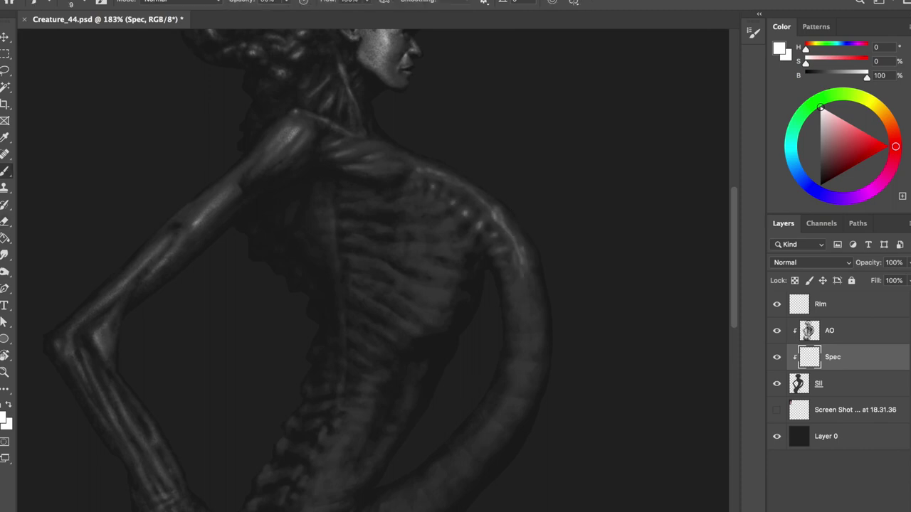
left_click_drag(524, 281, 527, 323)
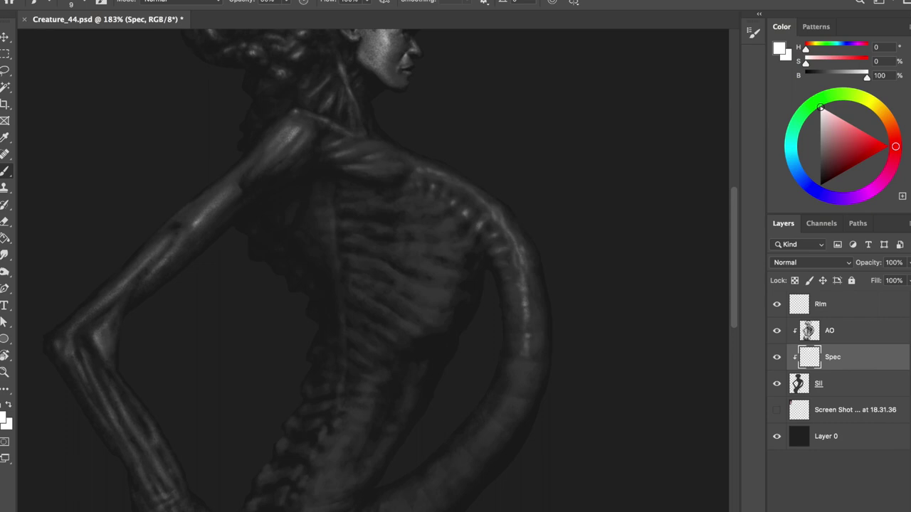
scroll(470, 202, "down", 2)
key("bracketleft")
key("bracketleft")
key("bracketleft")
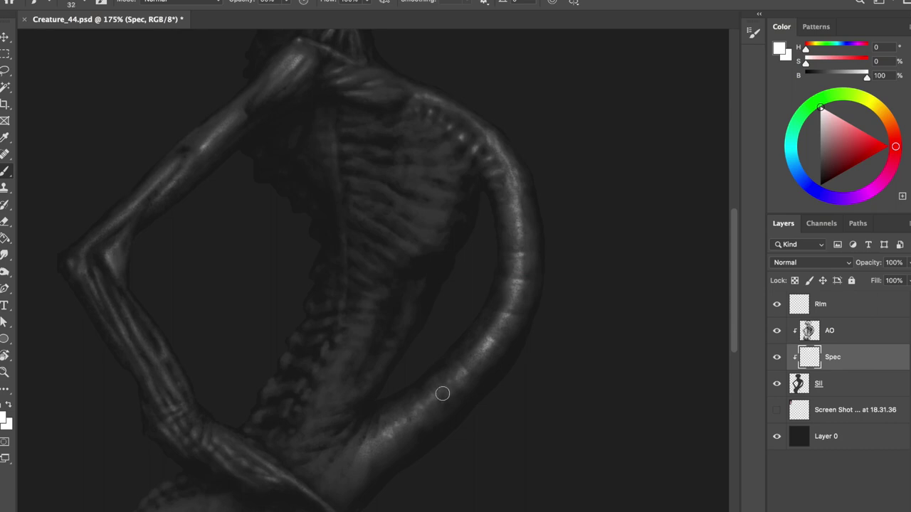
- Refine the highlights with the eraser, check them mirrored, and add a new empty layer
key("e")
key("b")
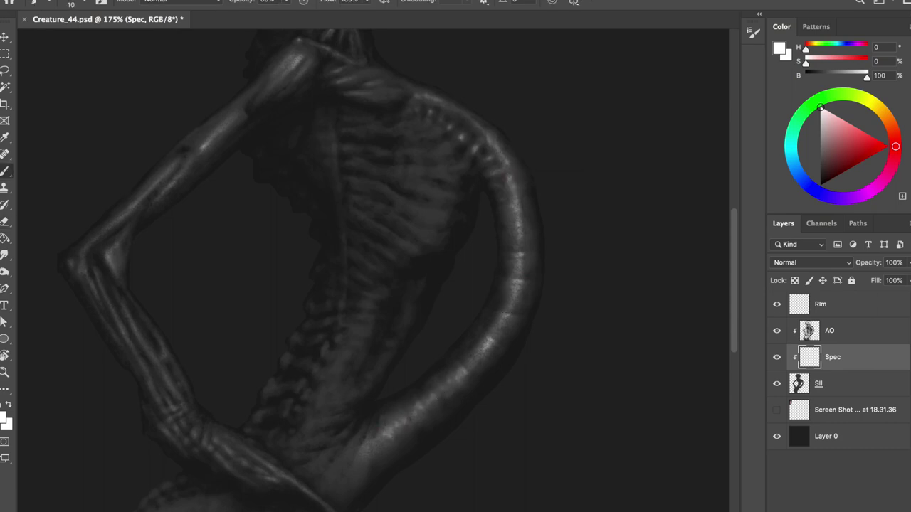
key("e")
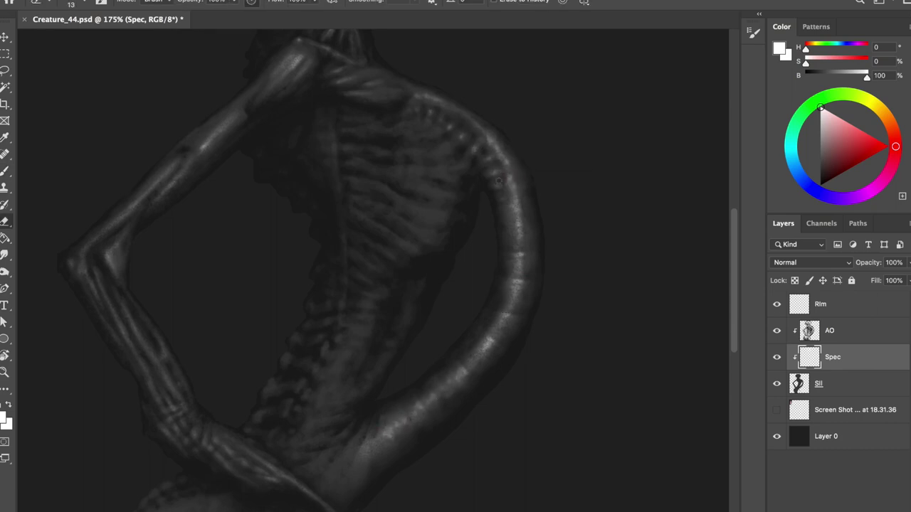
scroll(499, 173, "down", 3)
key("ctrl+shift+h")
key("b")
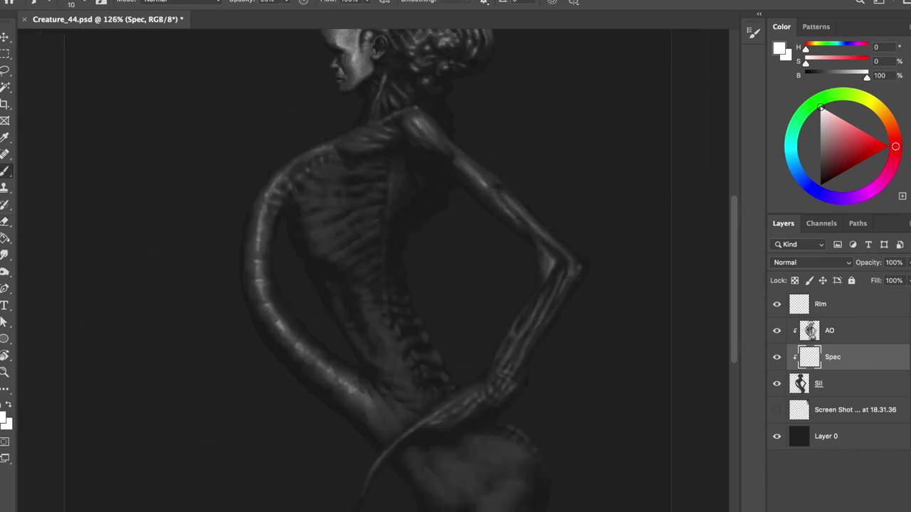
key("ctrl+shift+h")
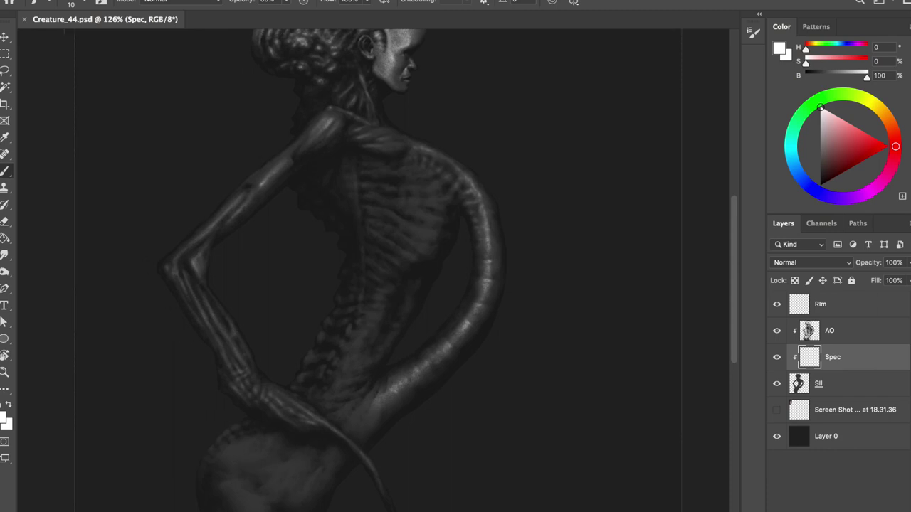
scroll(415, 134, "up", 2)
key("ctrl+shift+alt+n")
- Resize the brush and touch up highlights near the hip, checking the mirrored canvas
left_click_drag(414, 159, 420, 186)
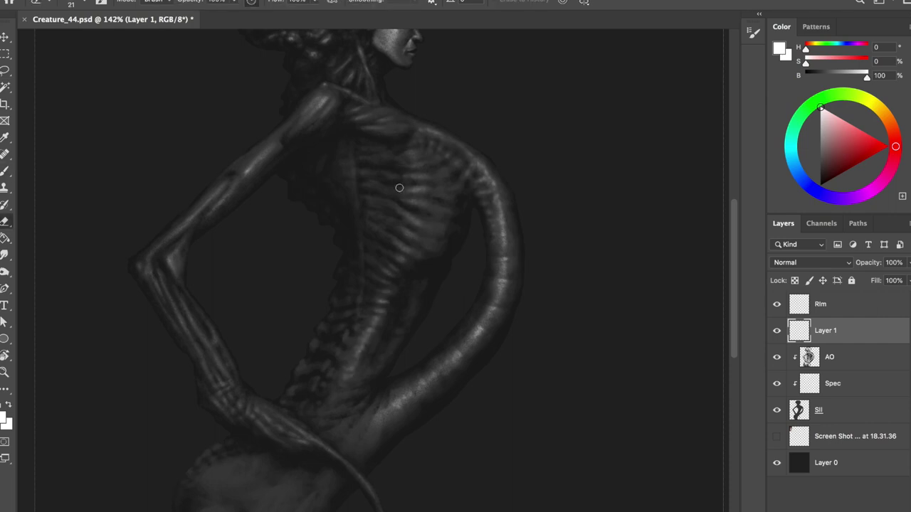
key("bracketright")
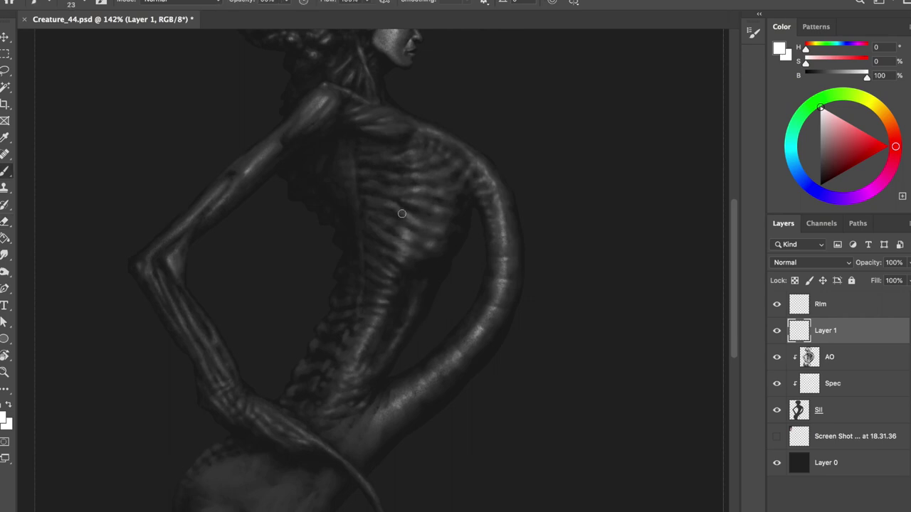
key("e")
key("b")
key("e")
key("b")
key("bracketleft")
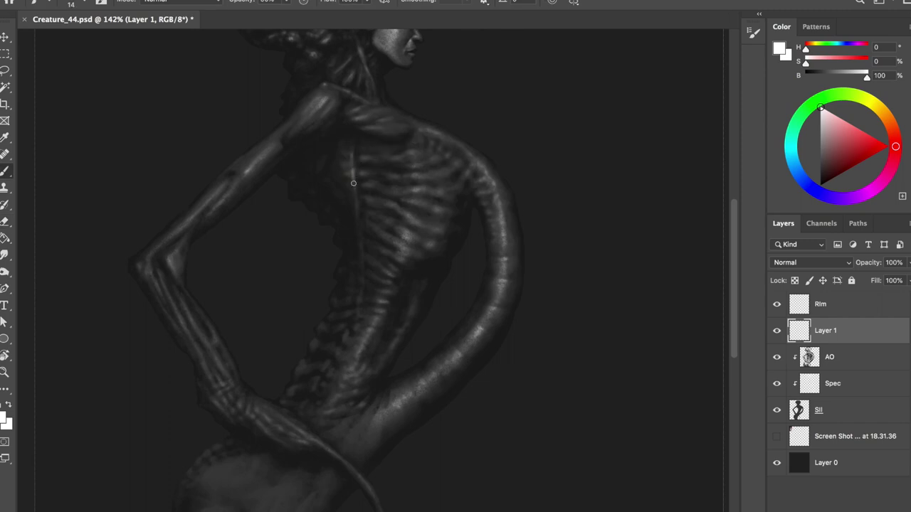
key("e")
key("ctrl+shift+h")
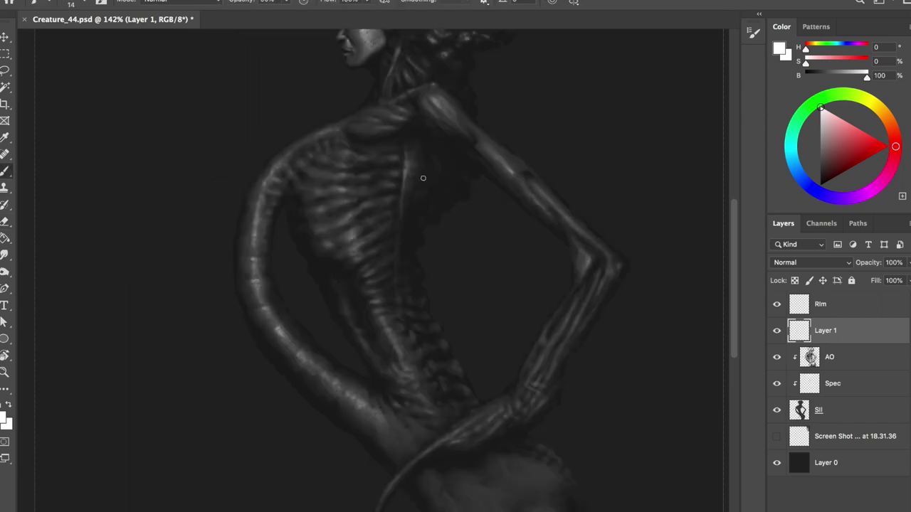
key("e")
- Clip Layer 1 to the layers below and make the Spec layer active again
key("ctrl+shift+h")
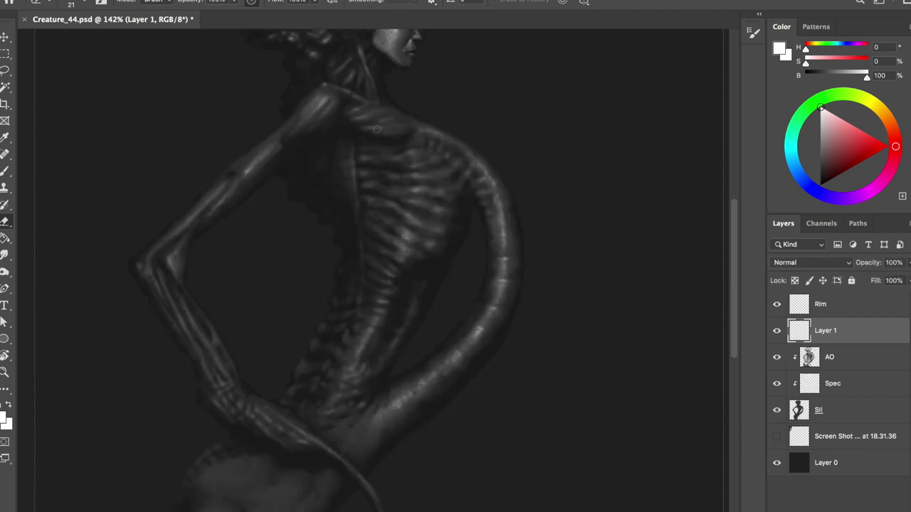
key("ctrl+alt+g")
key("alt+bracketleft")
key("alt+bracketleft")
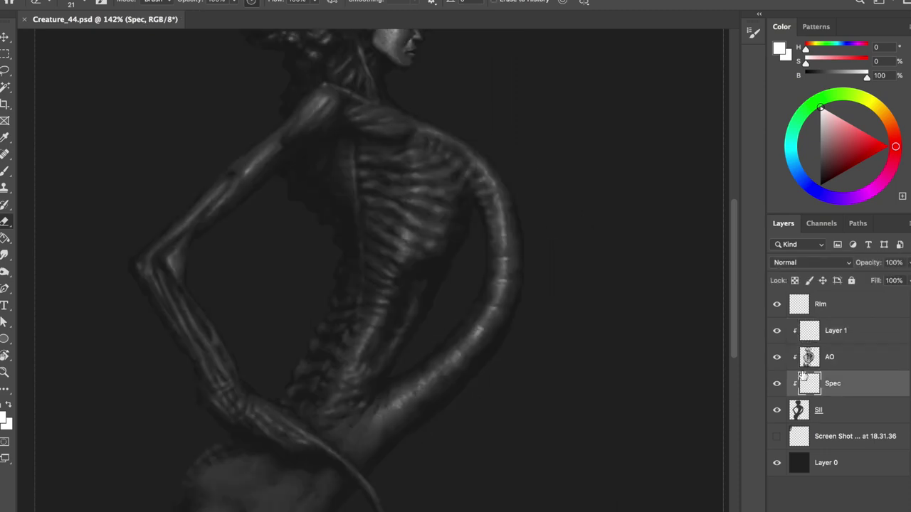
key("alt+bracketright")
key("alt+bracketright")
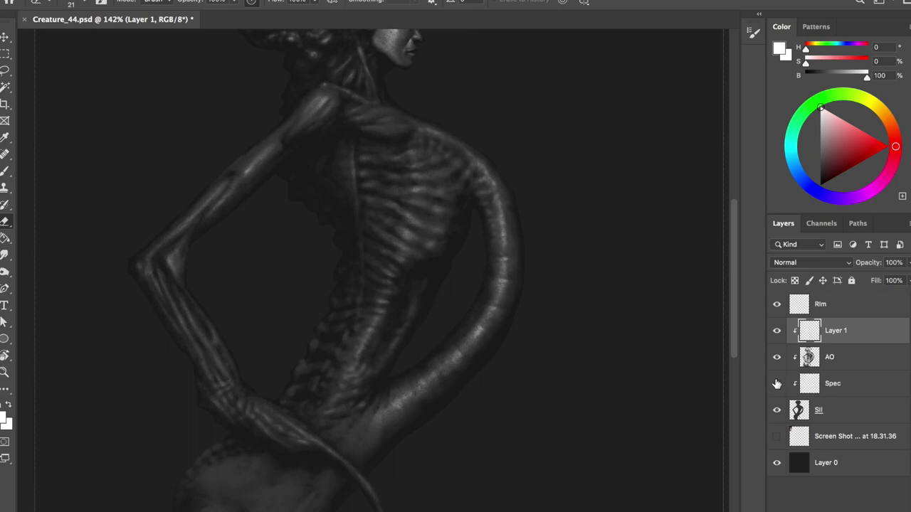
scroll(536, 185, "down", 1, "alt")
key("alt+bracketleft")
key("alt+bracketleft")
- Paint bright white highlights along the curved tube near the hip and save
key("b")
scroll(453, 183, "up", 2, "alt")
scroll(380, 239, "down", 3)
left_click_drag(393, 273, 449, 243)
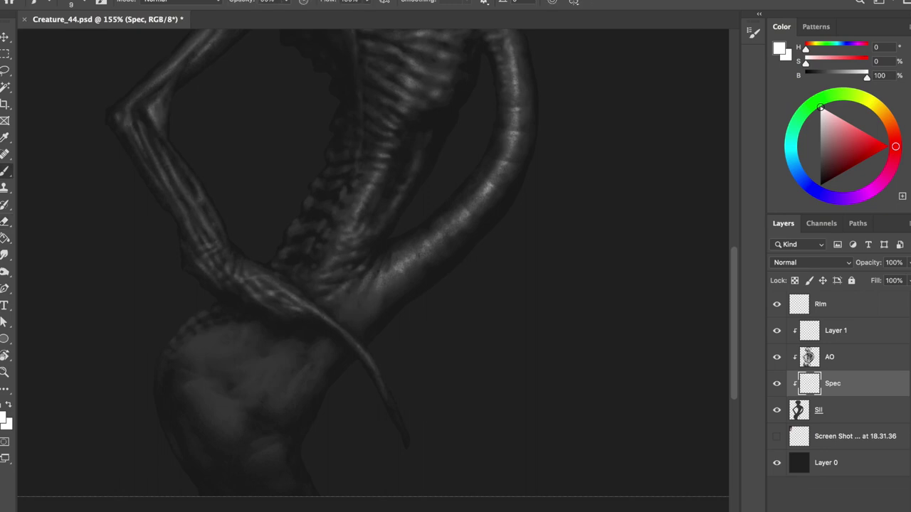
scroll(348, 299, "down", 2)
key("ctrl+s")
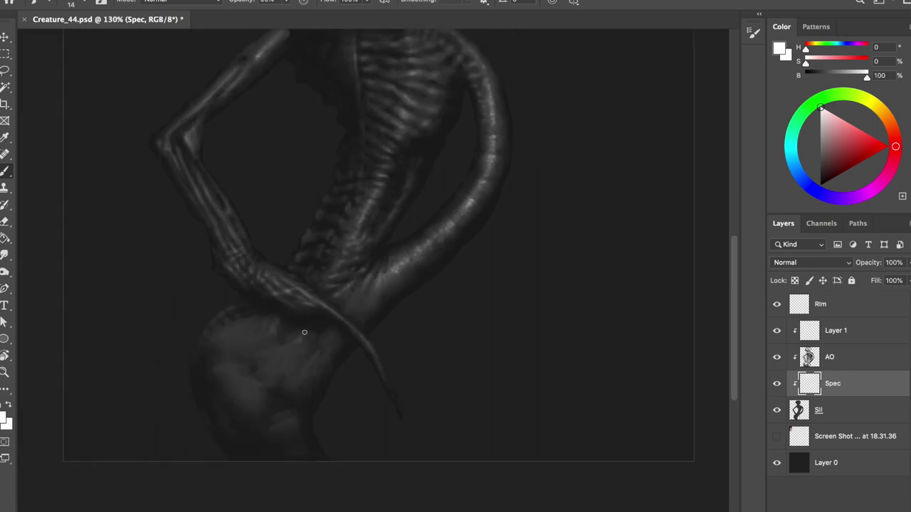
- Paint a soft highlight on the lower torso, fit the creature on screen, and save
key("bracketright")
key("bracketright")
mouse_move(265, 331)
left_mouse_down()
mouse_move(230, 376)
mouse_move(255, 405)
mouse_move(283, 402)
mouse_move(273, 344)
left_mouse_up()
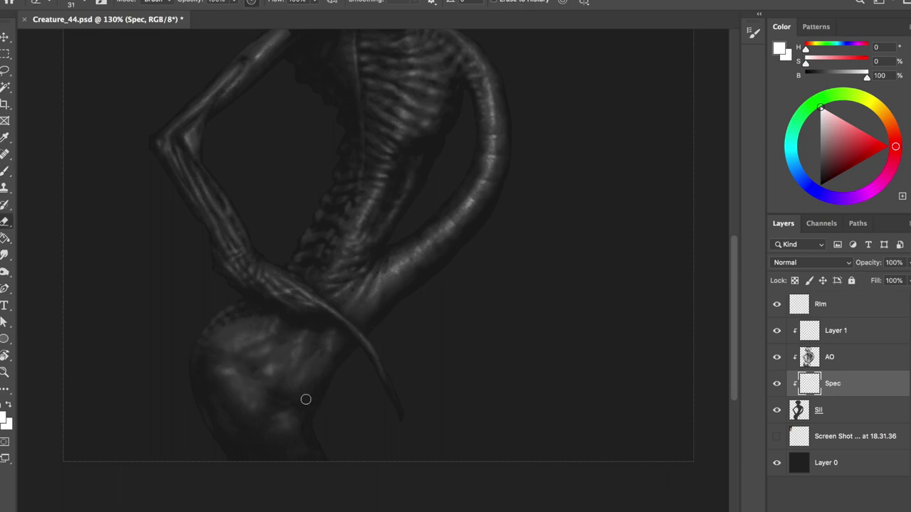
key("bracketleft")
key("bracketleft")
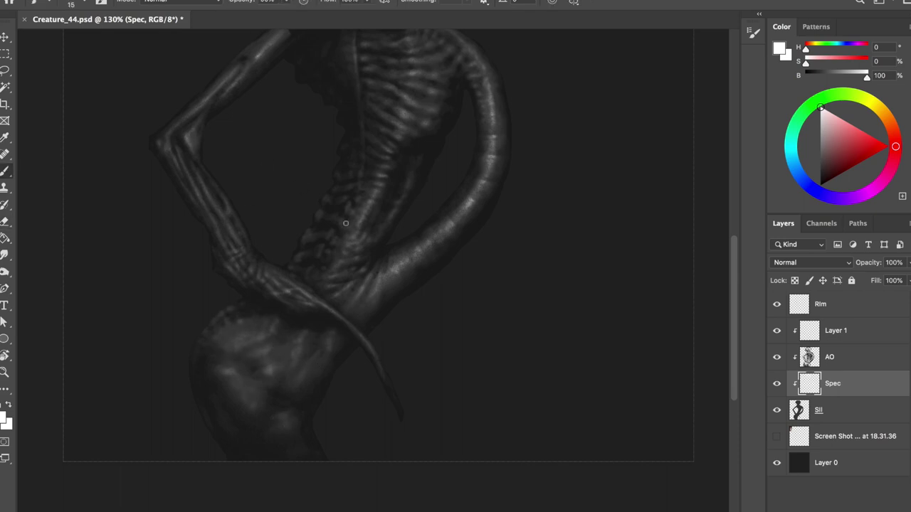
key("ctrl+0")
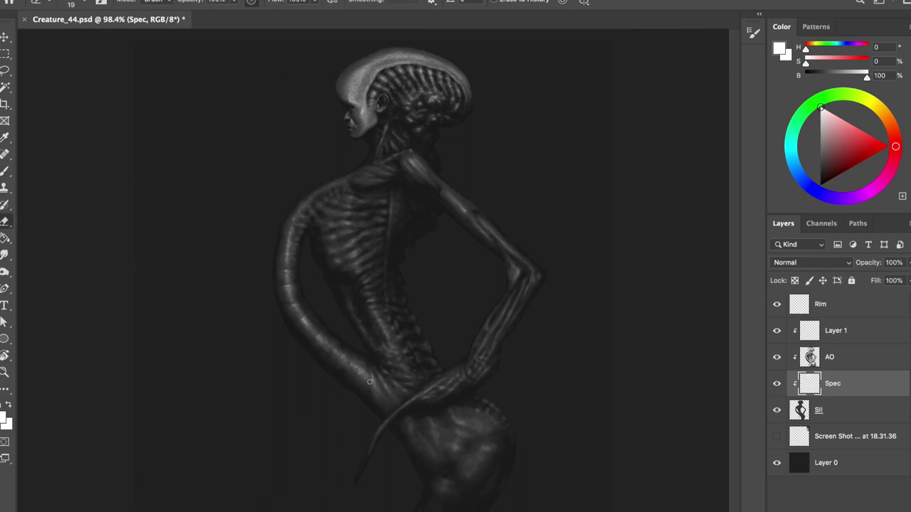
key("h")
key("ctrl+s")
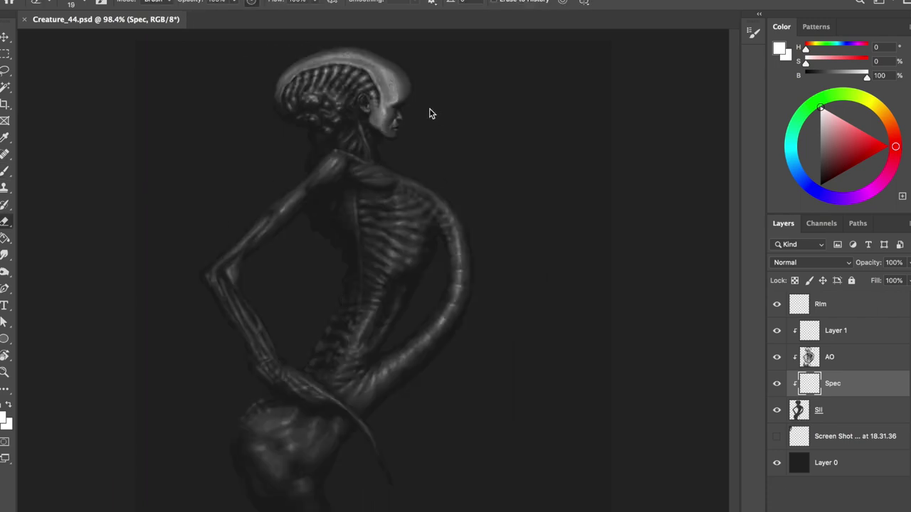
key("h")
key("h")
- Touch up the AO layer in the dark colour, then return to white on Spec
key("e")
left_click(808, 355)
key("b")
key("x")
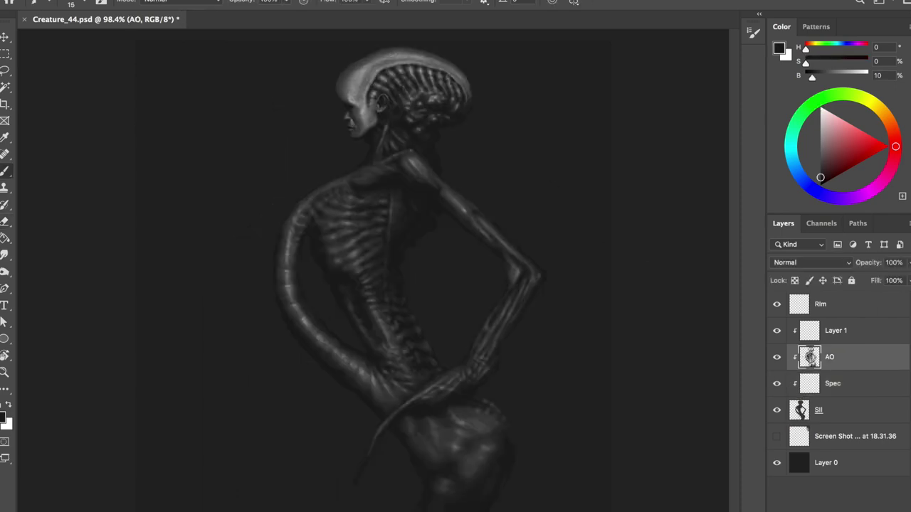
key("e")
left_click(809, 384)
key("b")
key("x")
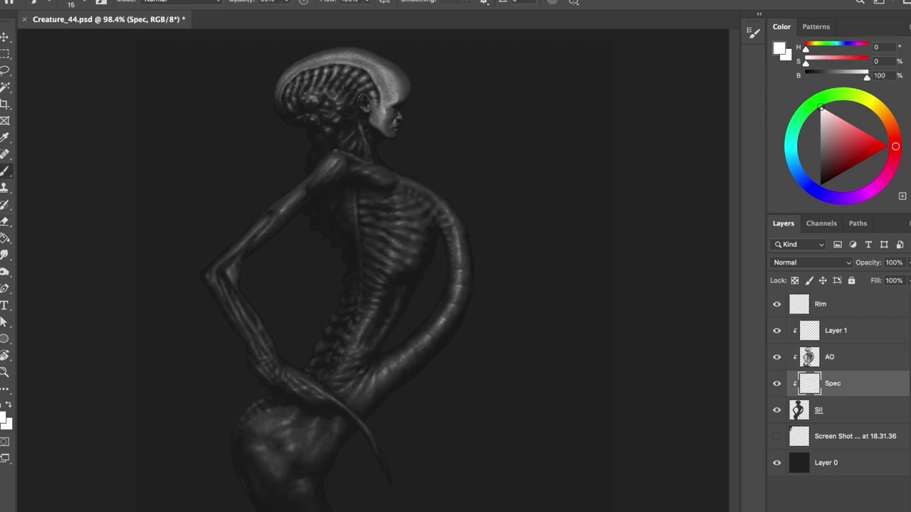
- Paint a faint shoulder highlight, check it mirrored, and undo the last changes
key("h")
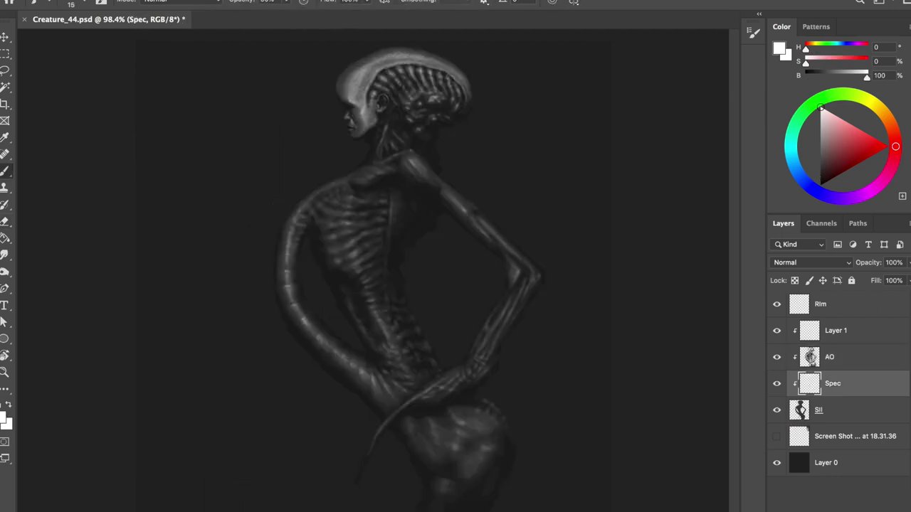
key("h")
key("e")
scroll(370, 171, "up", 2)
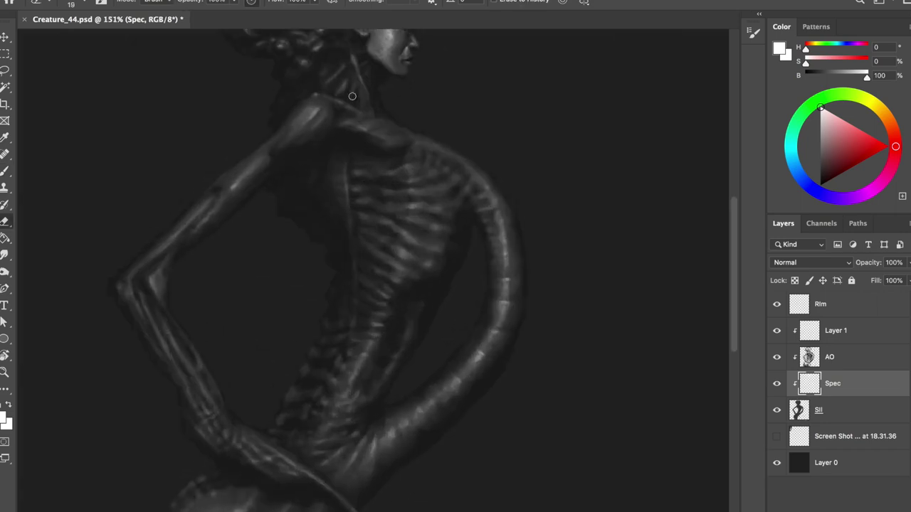
key("b")
left_click_drag(343, 134, 313, 113)
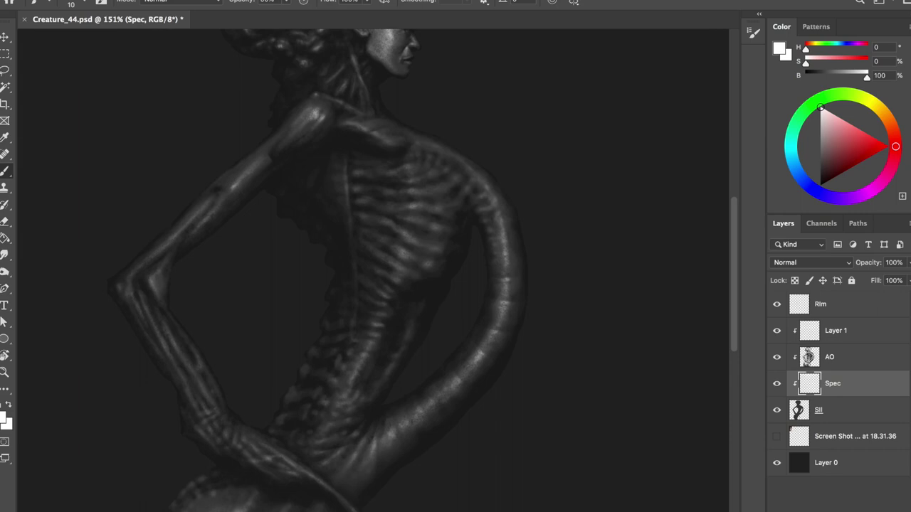
scroll(350, 83, "down", 2)
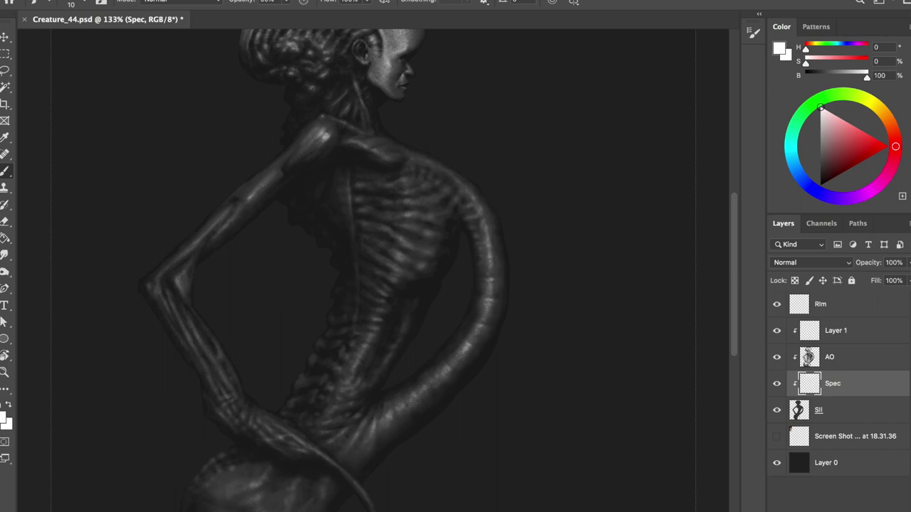
key("h")
key("ctrl+z")
key("h")
key("ctrl+z")
- Create a new layer named 'Veins' clipped to the figure
scroll(386, 268, "down", 3)
key("ctrl+shift+n")
type("Veins")
key("Return")
key("ctrl+alt+g")
scroll(375, 178, "up", 2)
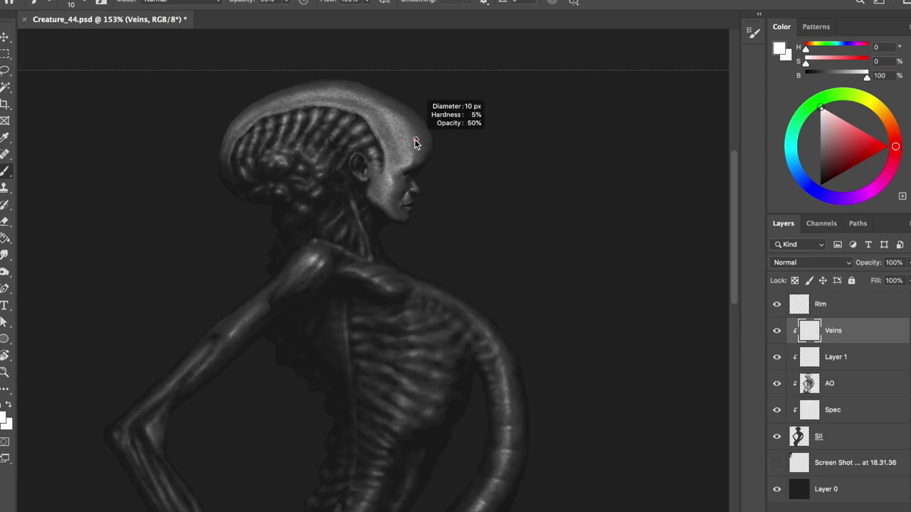
- Paint thin veins along the top of the skull, refine them, and save
left_click_drag(340, 92, 406, 141)
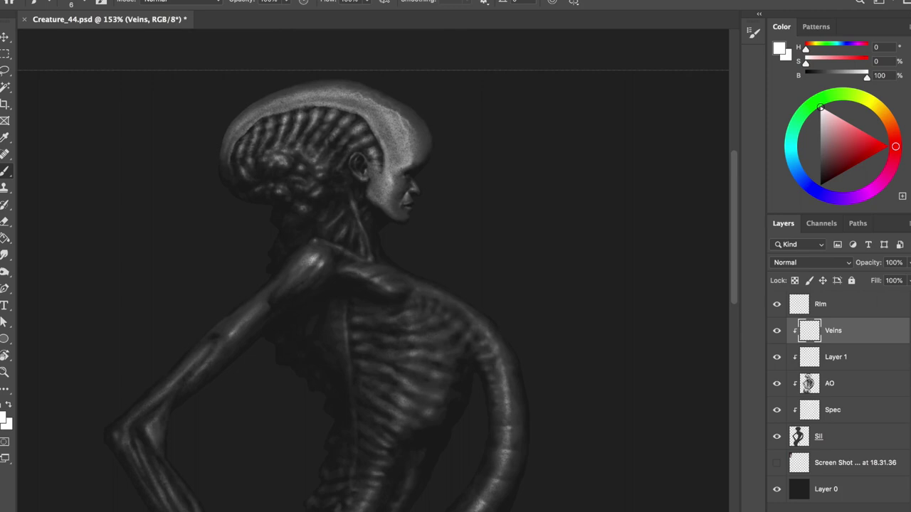
key("ctrl+shift+h")
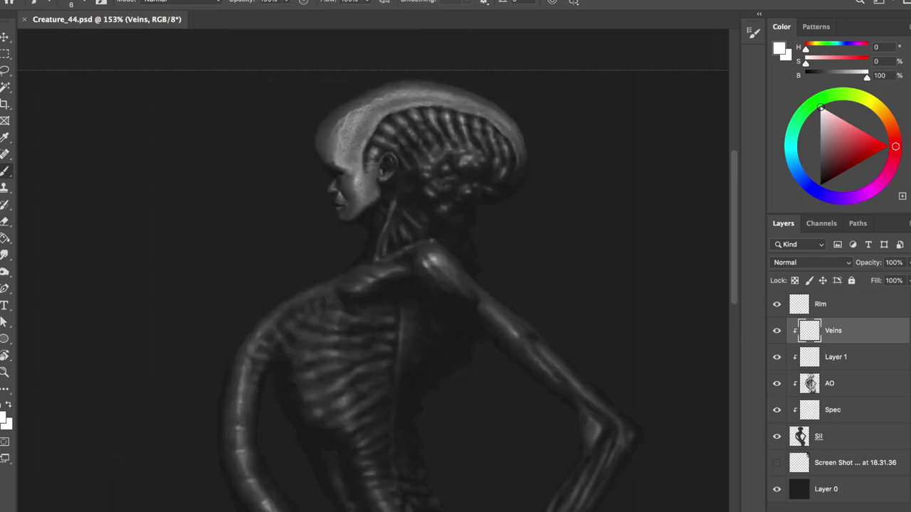
left_click_drag(445, 98, 486, 112)
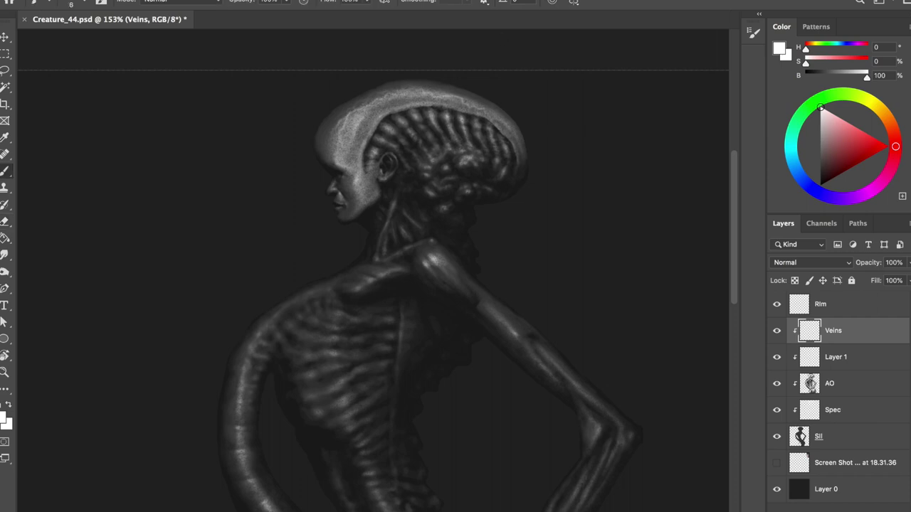
key("ctrl+shift+h")
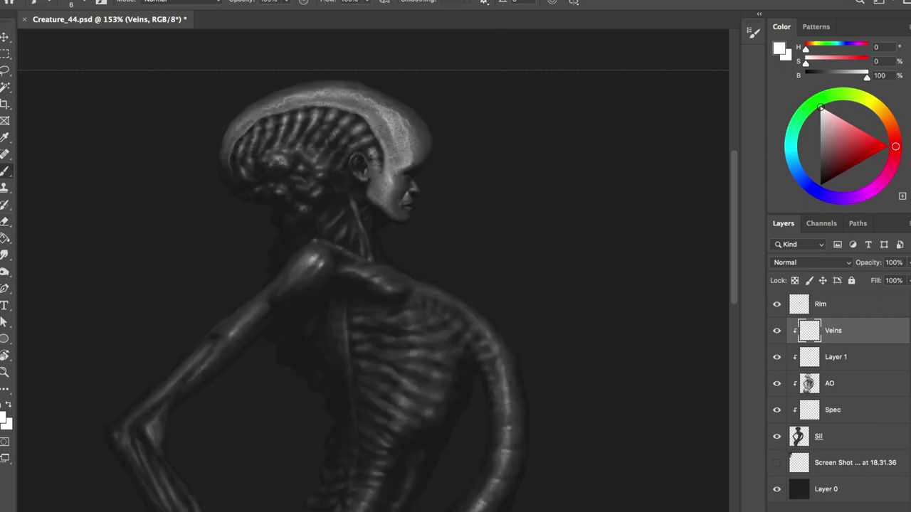
key("e")
key("b")
key("e")
key("ctrl+shift+h")
key("b")
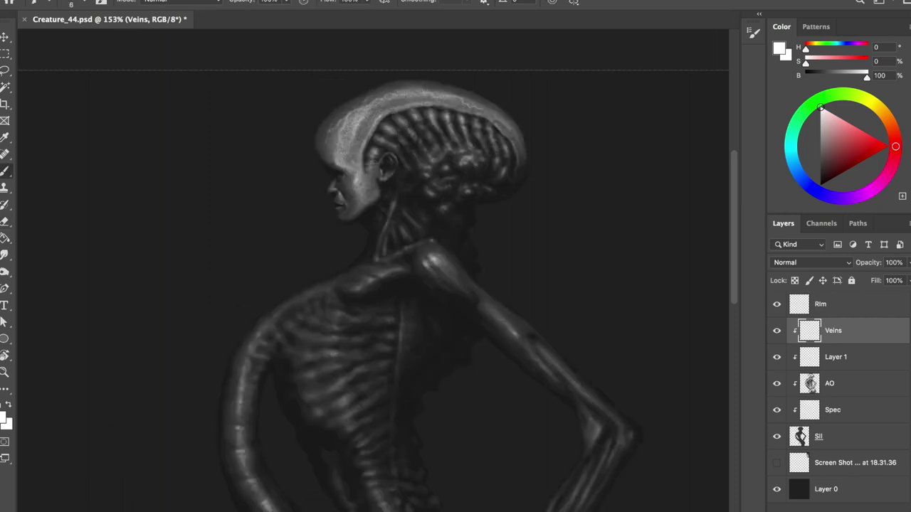
key("e")
key("ctrl+shift+h")
key("b")
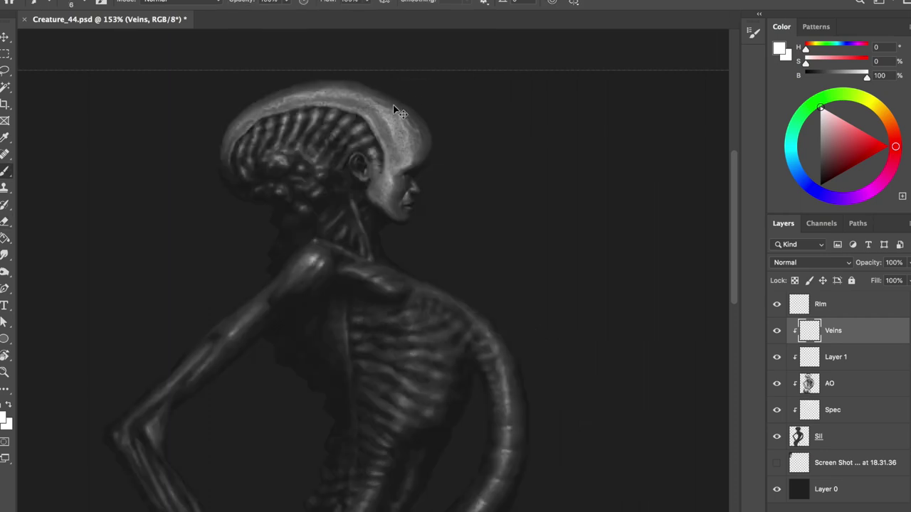
key("ctrl+s")
- Lower brush opacity to 30% and paint a vein stroke across the skull
key("3")
key("ctrl+shift+h")
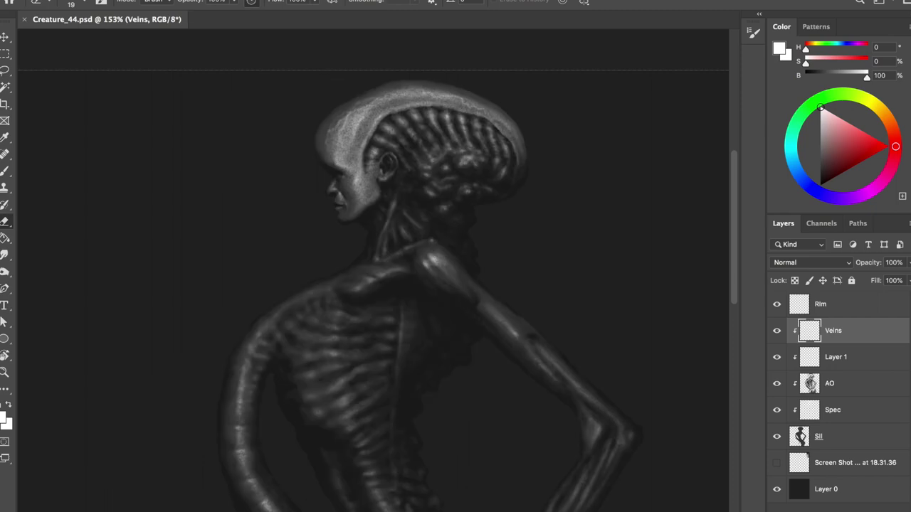
key("0")
key("bracketleft")
left_click_drag(411, 133, 462, 141)
key("ctrl+shift+h")
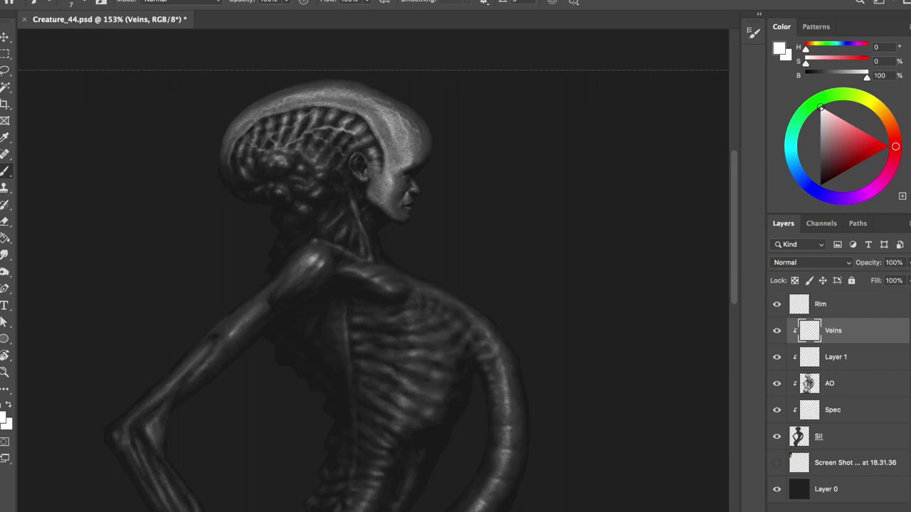
key("e")
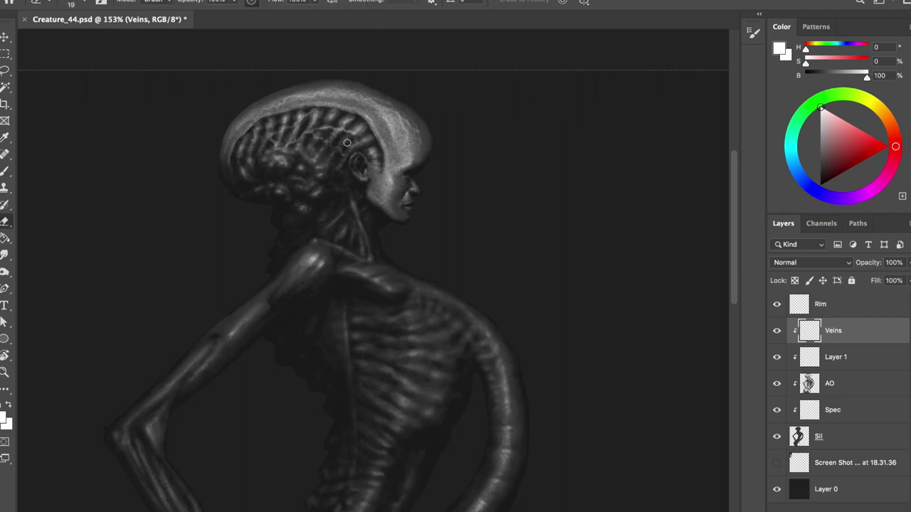
key("b")
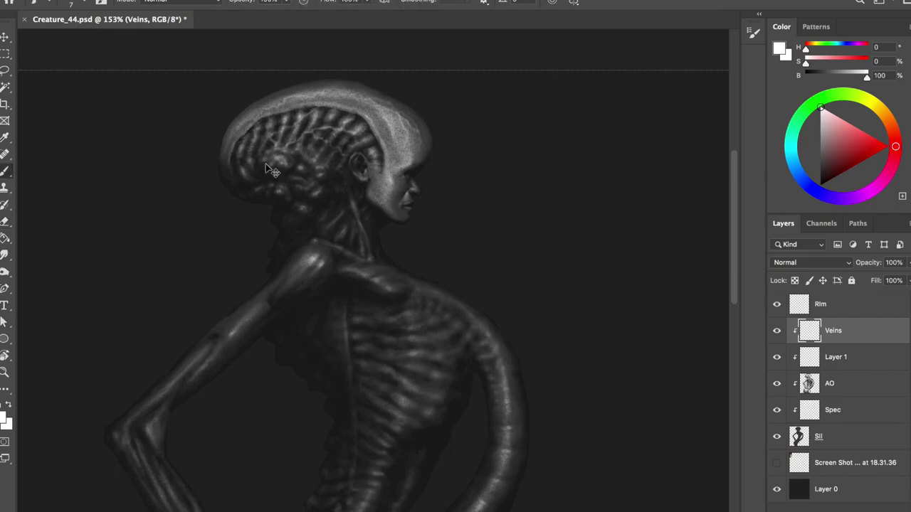
- Add small bright vein marks on the side of the head, refine, and save
left_click_drag(330, 148, 320, 182)
key("e")
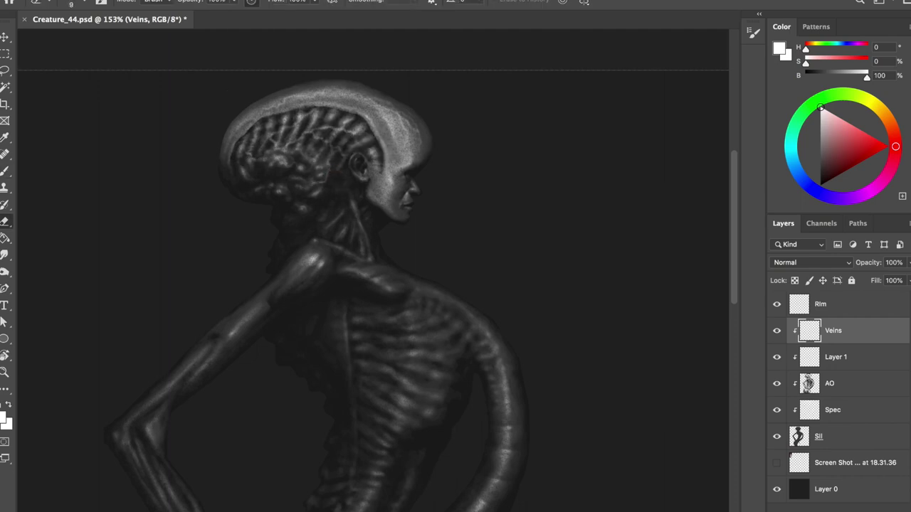
key("ctrl+shift+h")
key("b")
key("e")
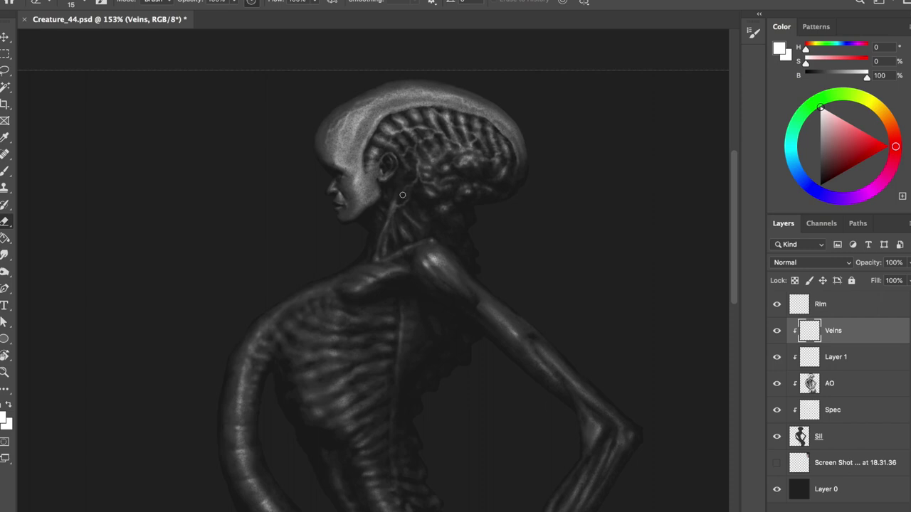
key("b")
key("ctrl+s")
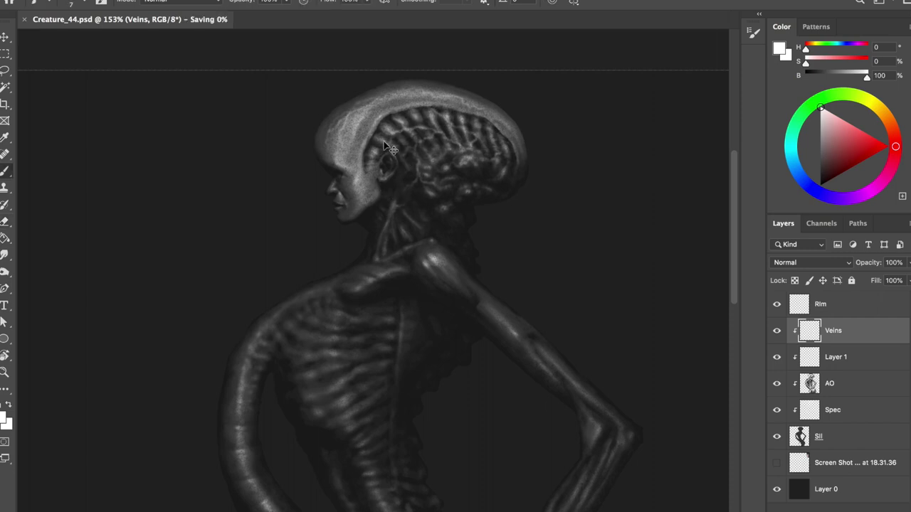
- Hide the Veins layer to compare before and after, then select the Spec layer
key("ctrl+shift+h")
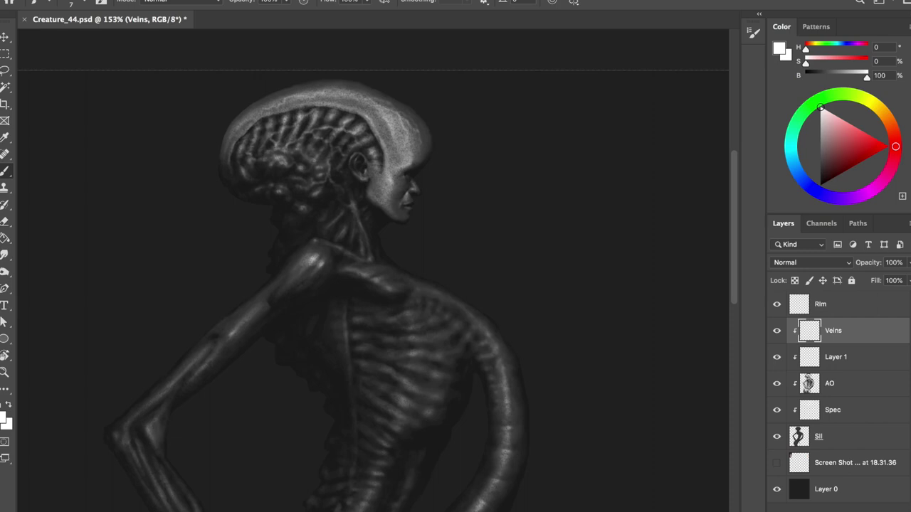
scroll(384, 214, "up", 1)
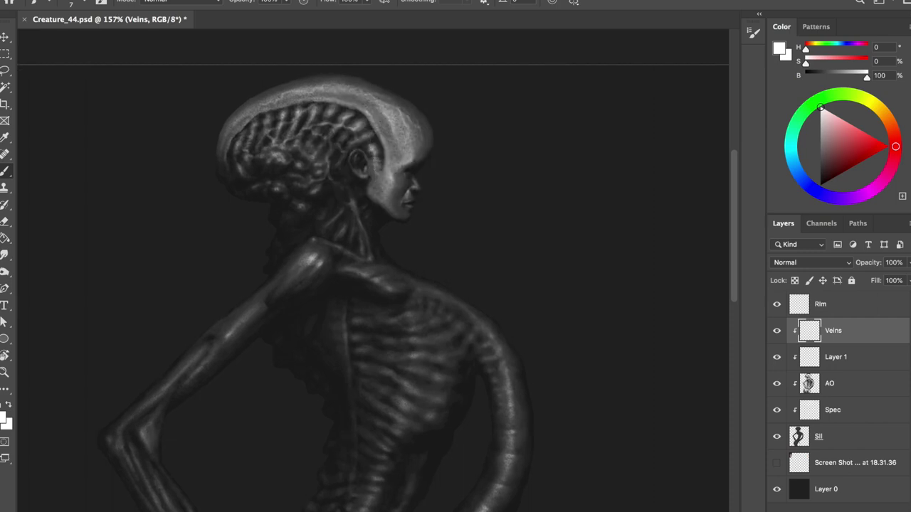
key("ctrl+shift+h")
key("ctrl+shift+h")
left_click(777, 330)
key("ctrl+shift+h")
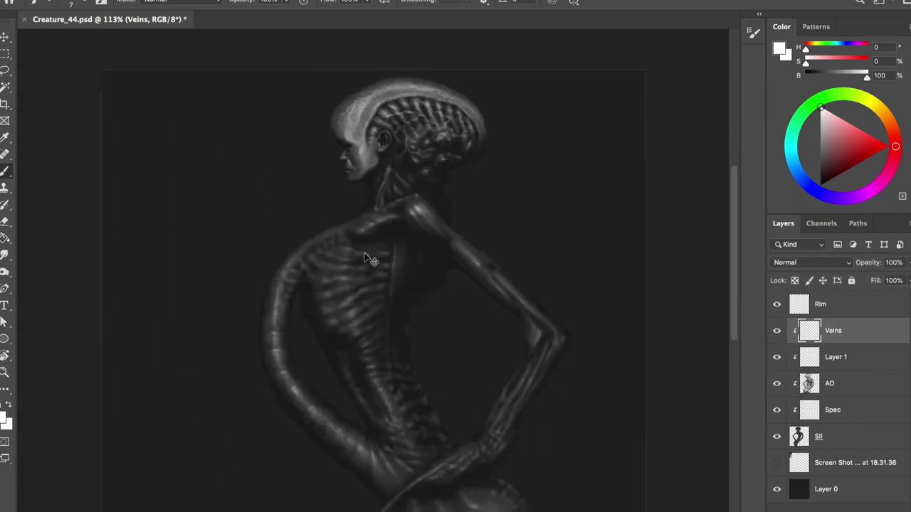
key("ctrl+shift+h")
left_click(832, 410)
scroll(413, 186, "up", 1)
- Erase the stray highlight at the chin on Spec and return to the Veins layer
key("e")
left_click_drag(390, 214, 383, 208)
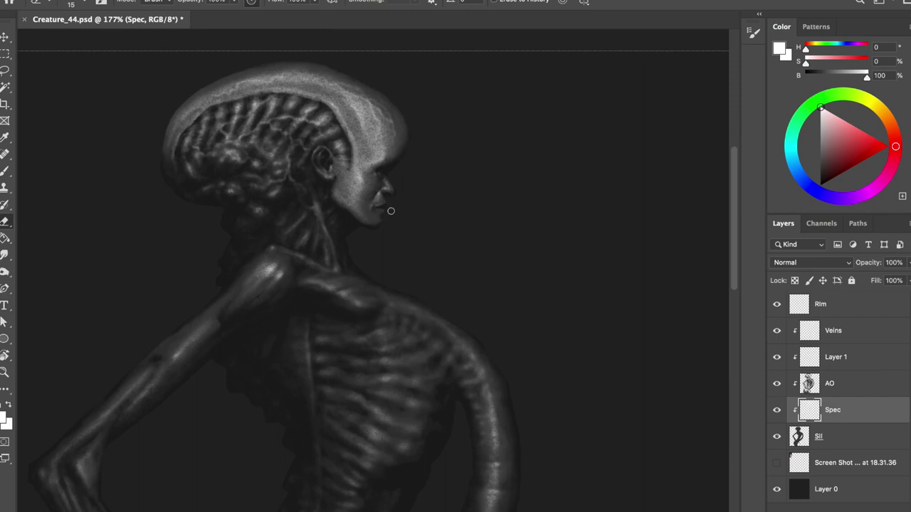
key("b")
key("alt+bracketright")
key("alt+bracketright")
key("alt+bracketright")
key("e")
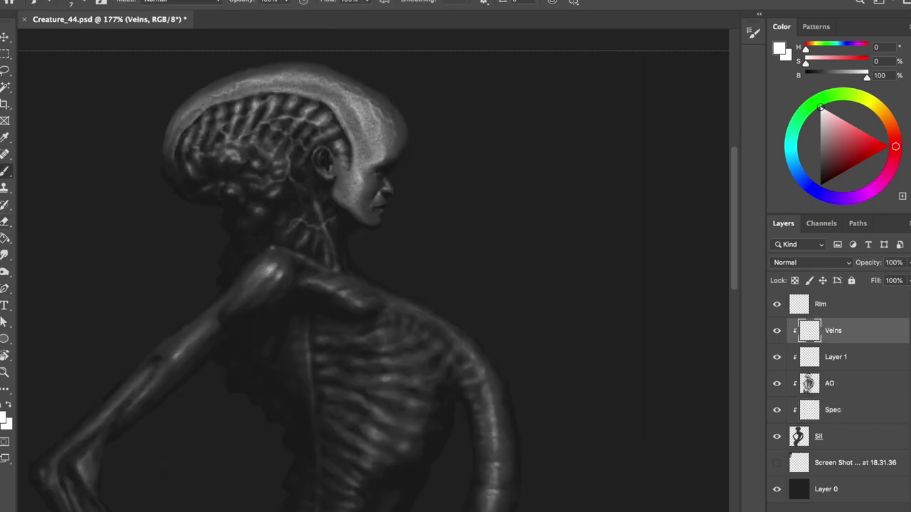
key("b")
- Paint a bright vein along the upper arm, then lasso and delete unwanted strokes
left_click_drag(171, 354, 232, 325)
key("5")
key("h")
key("h")
key("l")
left_click_drag(242, 384, 252, 378)
key("Delete")
key("ctrl+d")
key("b")
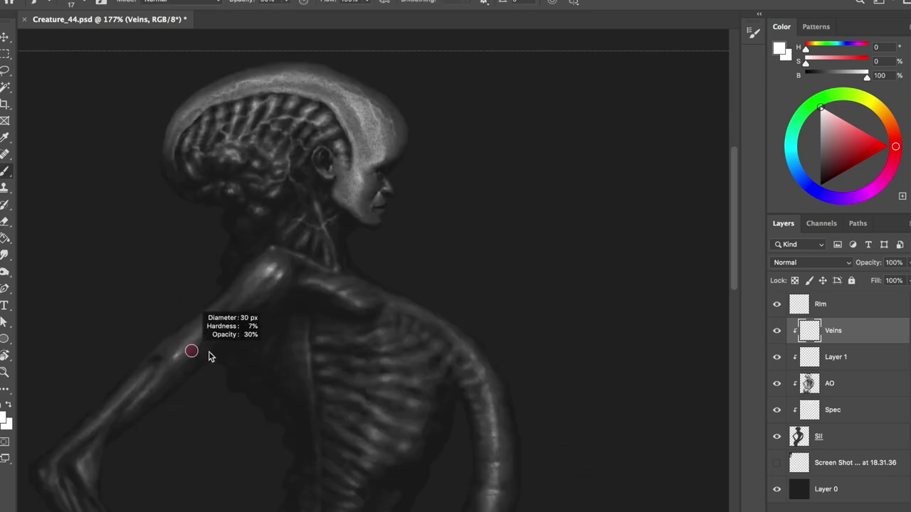
- Resize the brush and paint finer veins on the arm and neck at 30% opacity
left_click_drag(190, 351, 201, 353)
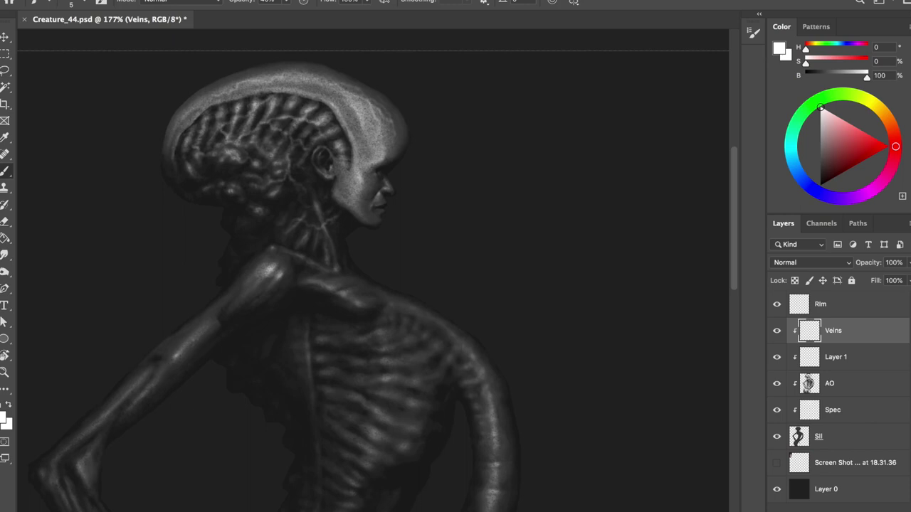
key("bracketright")
key("bracketright")
key("bracketright")
key("h")
key("h")
scroll(299, 314, "down", 3)
key("3")
left_click_drag(265, 229, 233, 238)
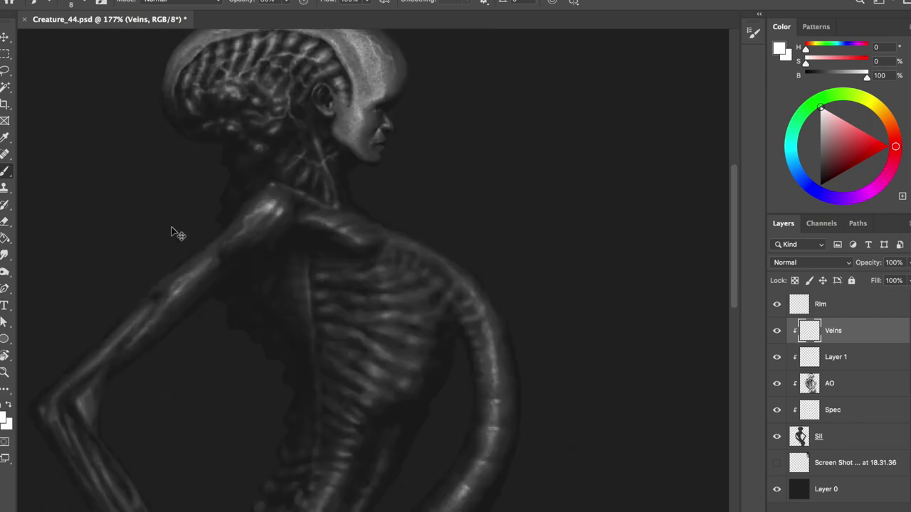
scroll(173, 235, "down", 1)
scroll(173, 234, "down", 1)
- Paint a brighter vein along the lower forearm and a small stroke on the tail
left_click_drag(455, 384, 393, 466)
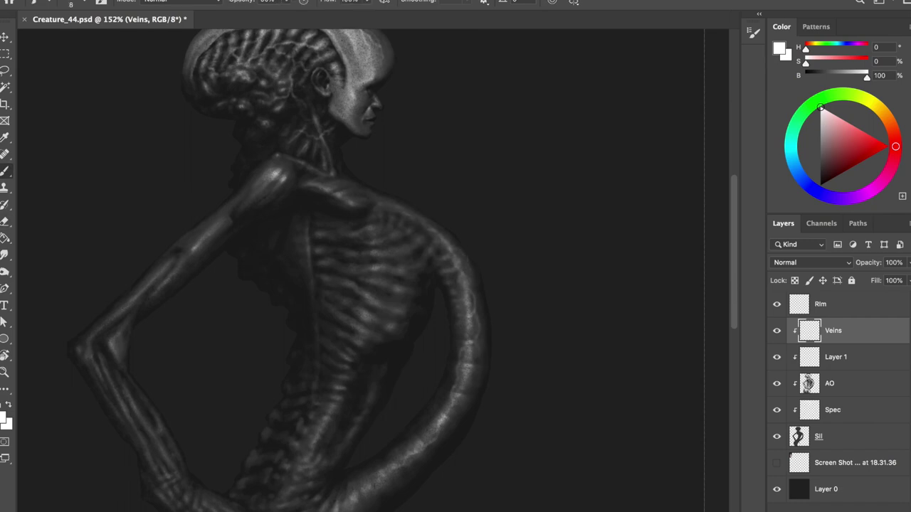
scroll(484, 213, "down", 2)
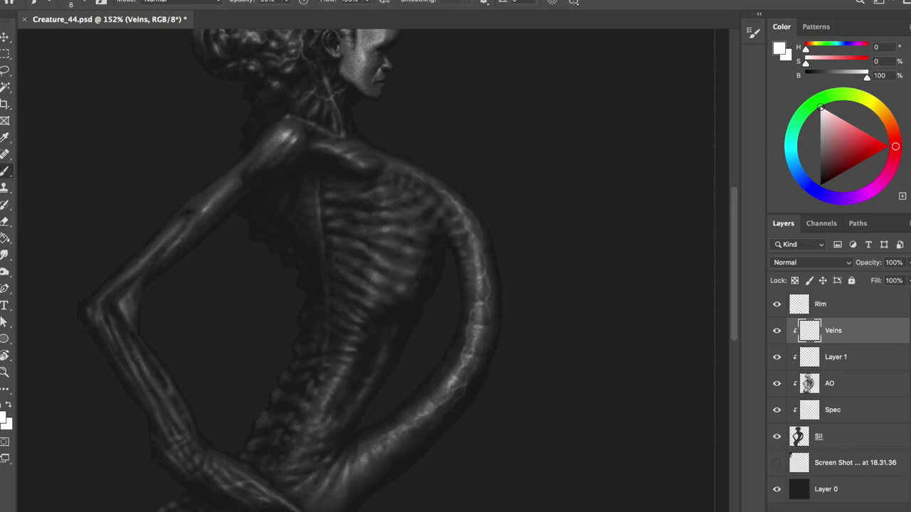
key("h")
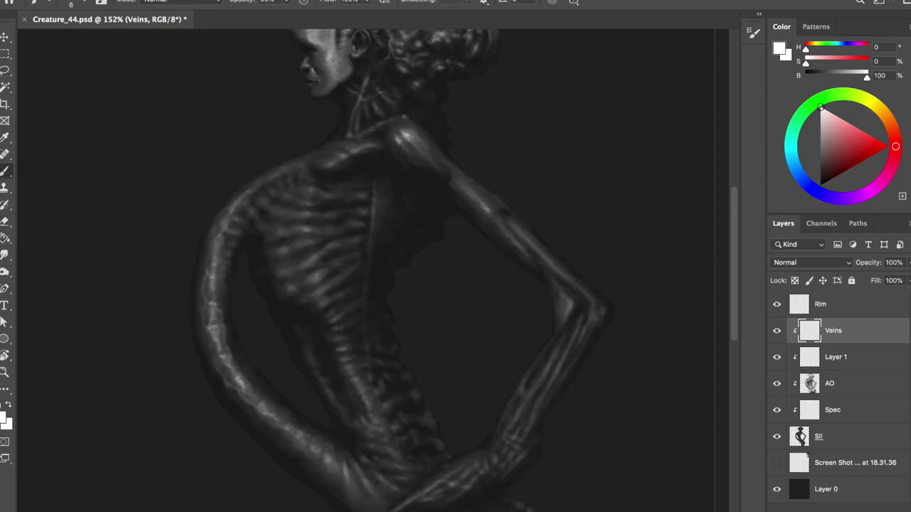
key("h")
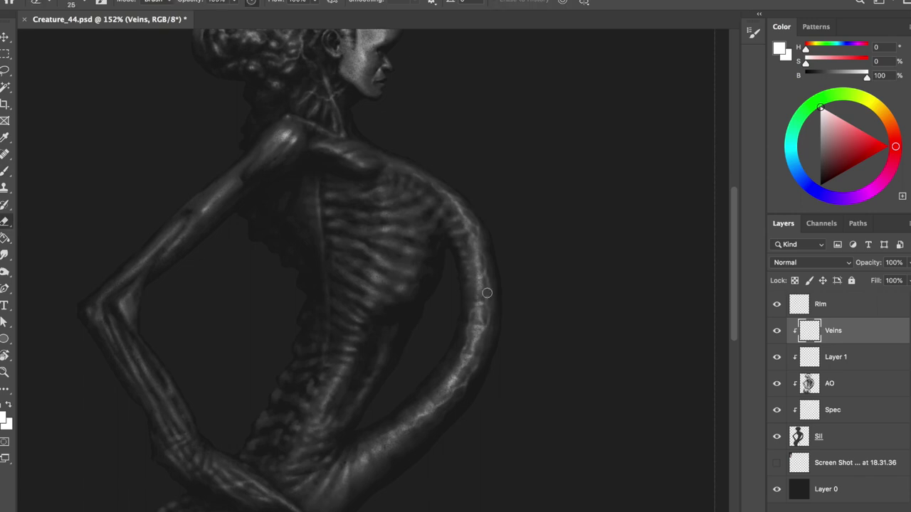
left_click_drag(485, 269, 482, 305)
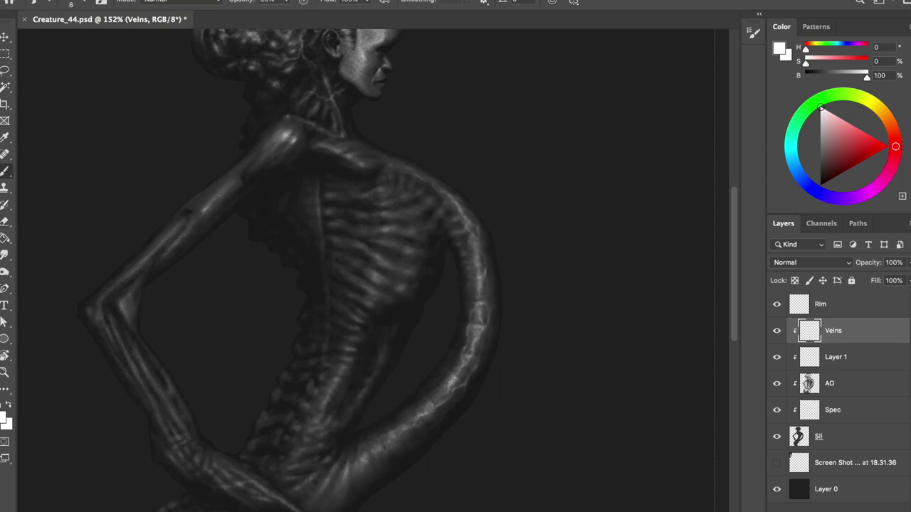
scroll(364, 291, "down", 2)
- Refine the arm and tail veins with the eraser and mirror the canvas to check
key("e")
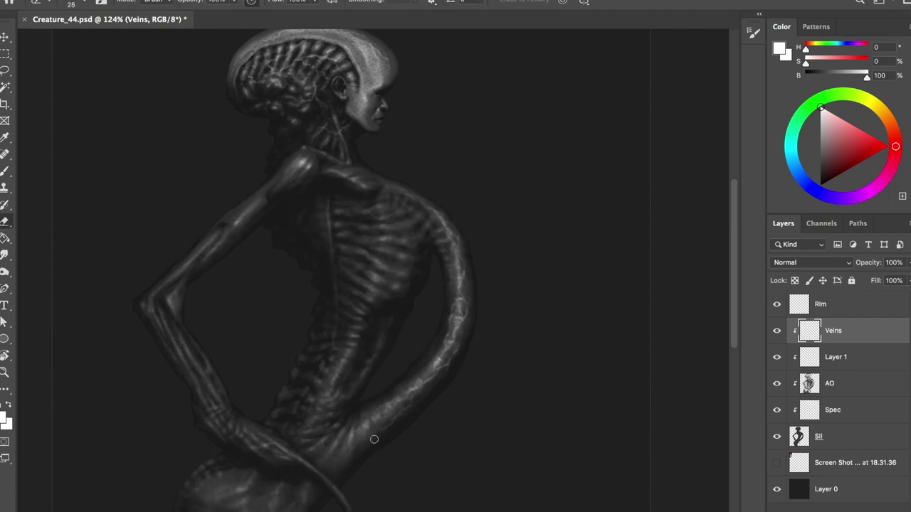
key("b")
key("e")
key("b")
key("e")
key("b")
key("e")
key("ctrl+shift+h")
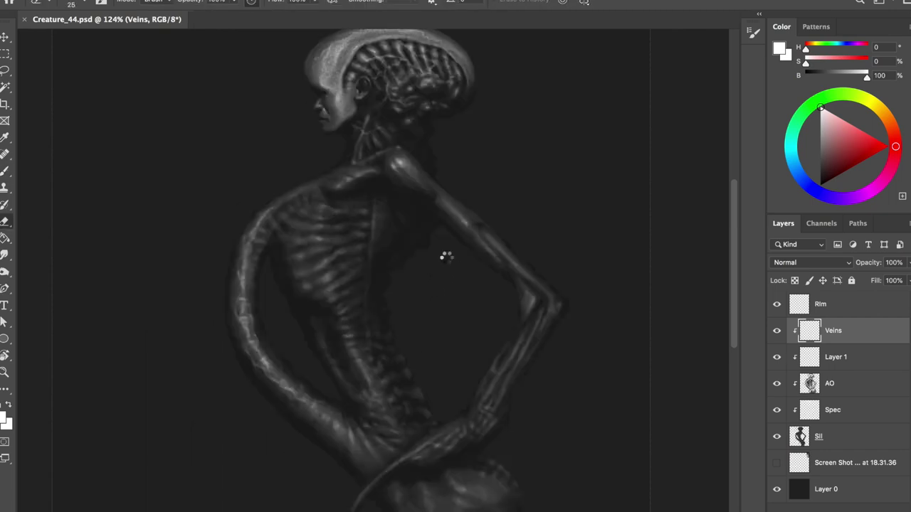